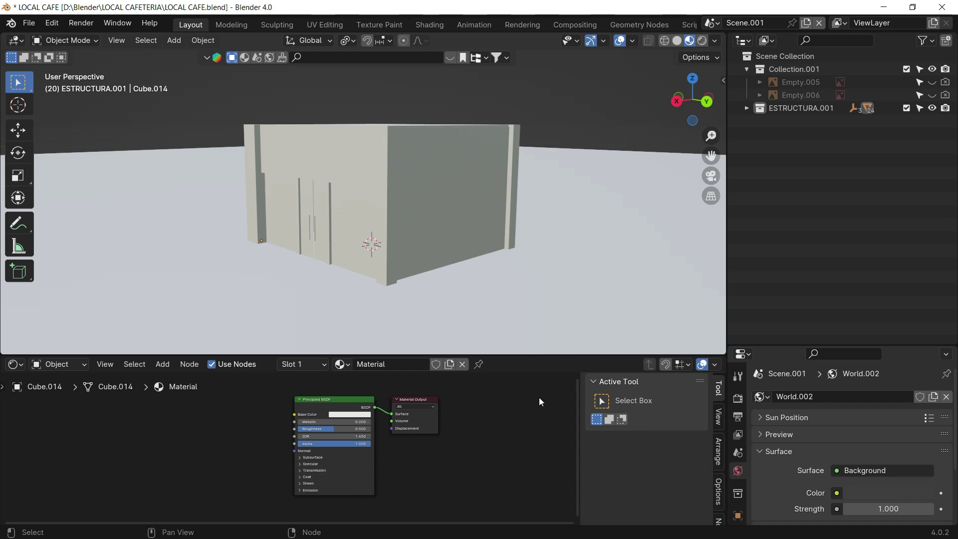
Frame the building, select front panel Plane.007 and switch the viewport to Solid shading
key(KP_5)
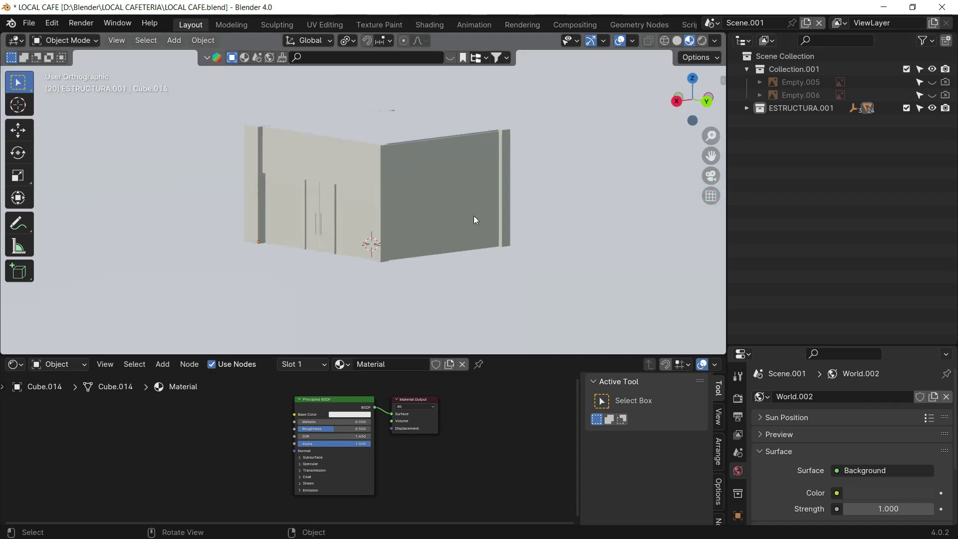
shift+middle_drag(440, 227, 446, 239)
click(708, 199)
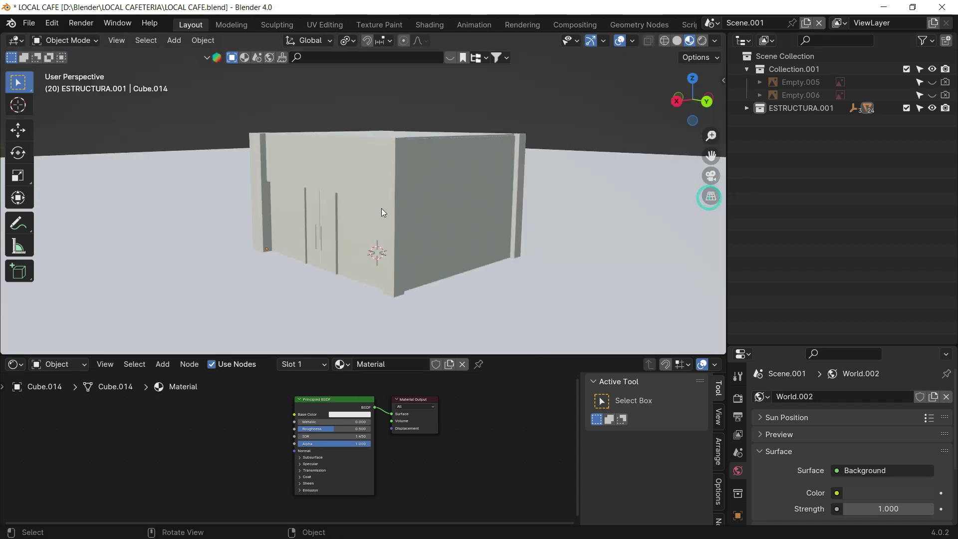
mouse_move(380, 207)
middle_down()
mouse_move(533, 194)
mouse_move(435, 211)
middle_up()
click(428, 210)
scroll(466, 185, up, 4)
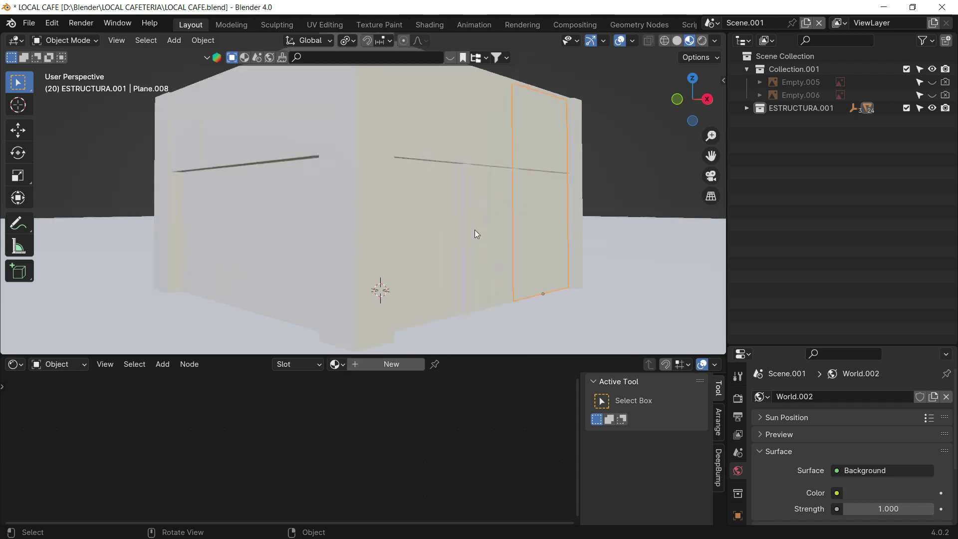
scroll(475, 229, up, 5)
key(z)
click(508, 198)
scroll(506, 197, down, 5)
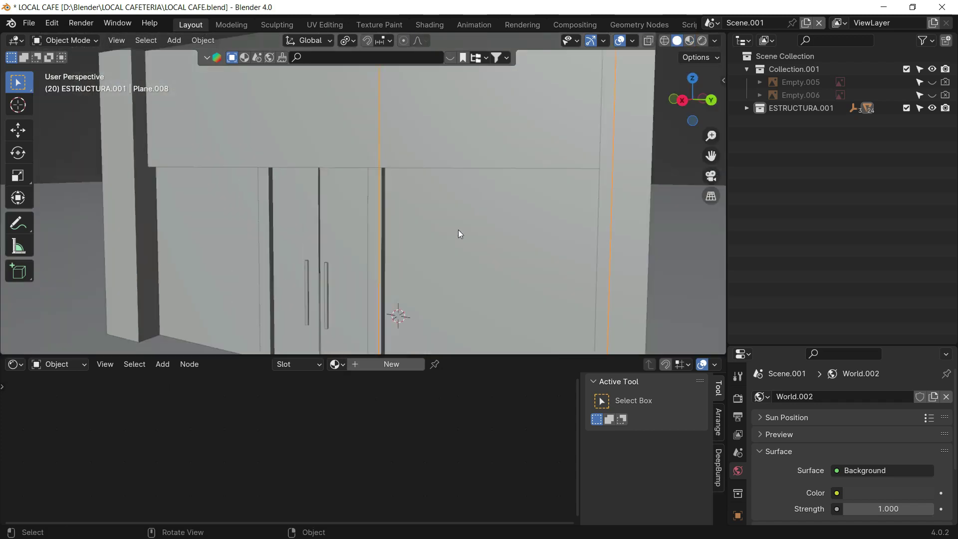
scroll(457, 230, down, 2)
Duplicate pillar Cube.017, then hide the left and right front panels
key(shift+d)
click(302, 232)
scroll(325, 253, up, 3)
middle_drag(301, 235, 319, 280)
click(553, 215)
shift+click(327, 228)
key(h)
Hide the roof slab Cube.025 to expose the interior
middle_drag(377, 236, 376, 227)
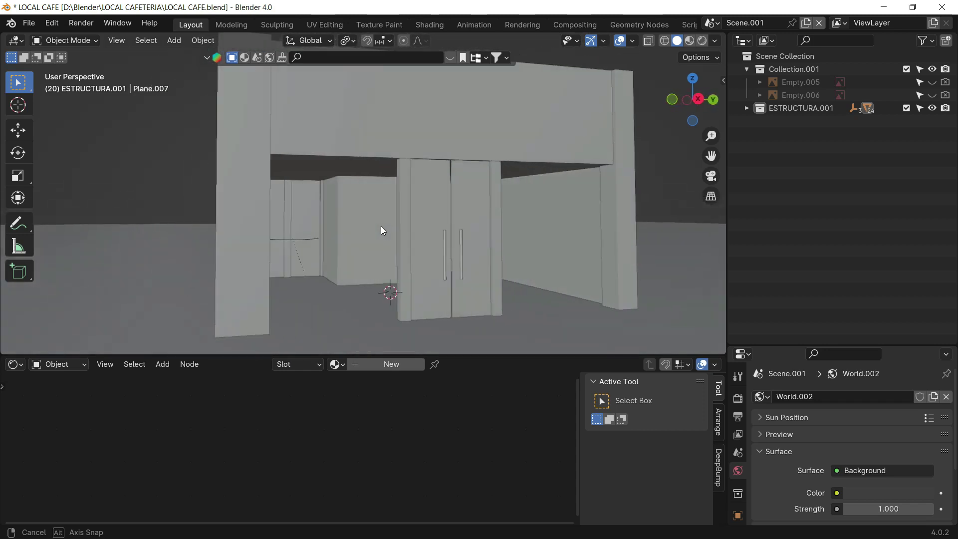
mouse_move(375, 228)
middle_down()
mouse_move(406, 204)
mouse_move(358, 200)
mouse_move(462, 217)
middle_up()
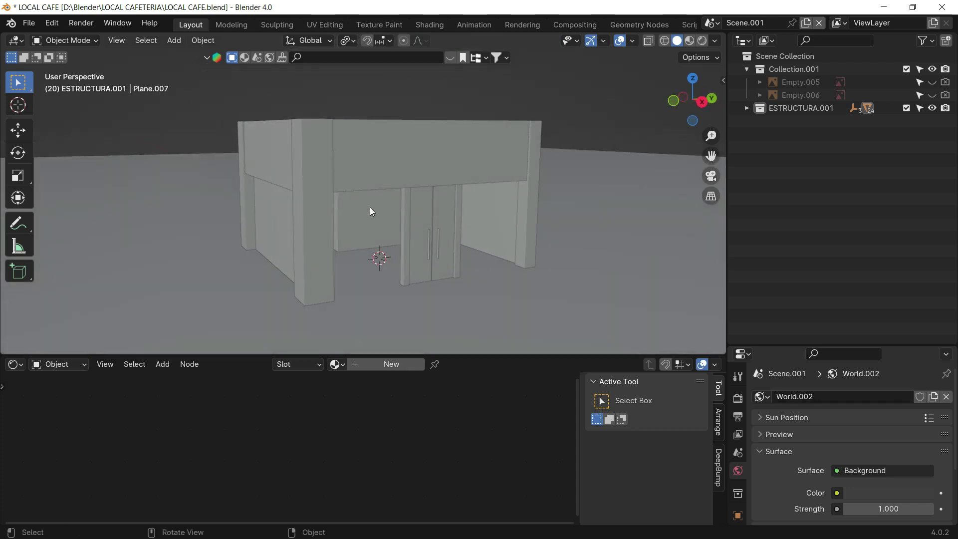
mouse_move(368, 213)
middle_down()
mouse_move(378, 223)
mouse_move(417, 217)
mouse_move(321, 207)
mouse_move(267, 186)
mouse_move(496, 158)
middle_up()
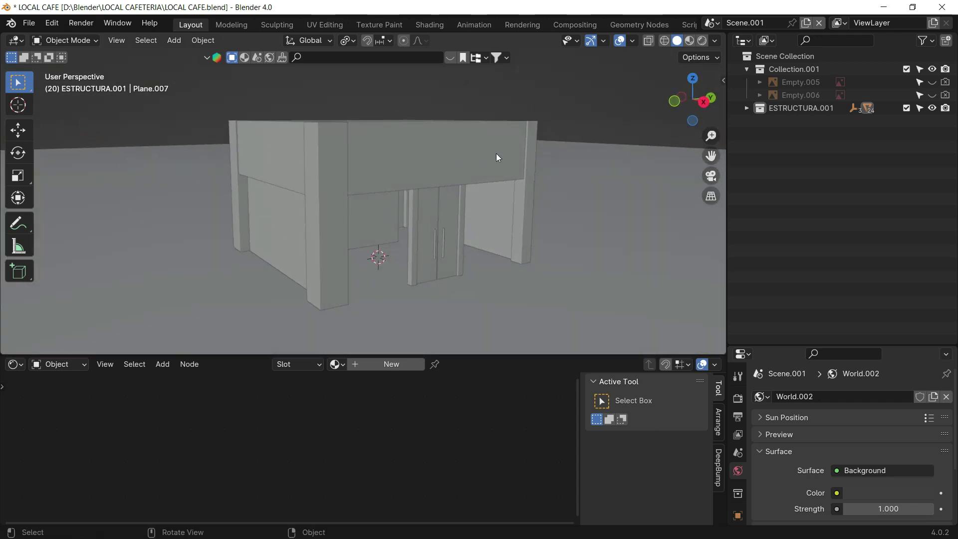
mouse_move(480, 264)
middle_down()
mouse_move(420, 246)
mouse_move(371, 248)
mouse_move(449, 247)
mouse_move(367, 267)
mouse_move(420, 276)
mouse_move(446, 273)
mouse_move(447, 254)
mouse_move(447, 264)
mouse_move(356, 210)
mouse_move(322, 206)
mouse_move(385, 223)
mouse_move(380, 246)
mouse_move(462, 280)
mouse_move(503, 309)
middle_up()
click(474, 169)
key(h)
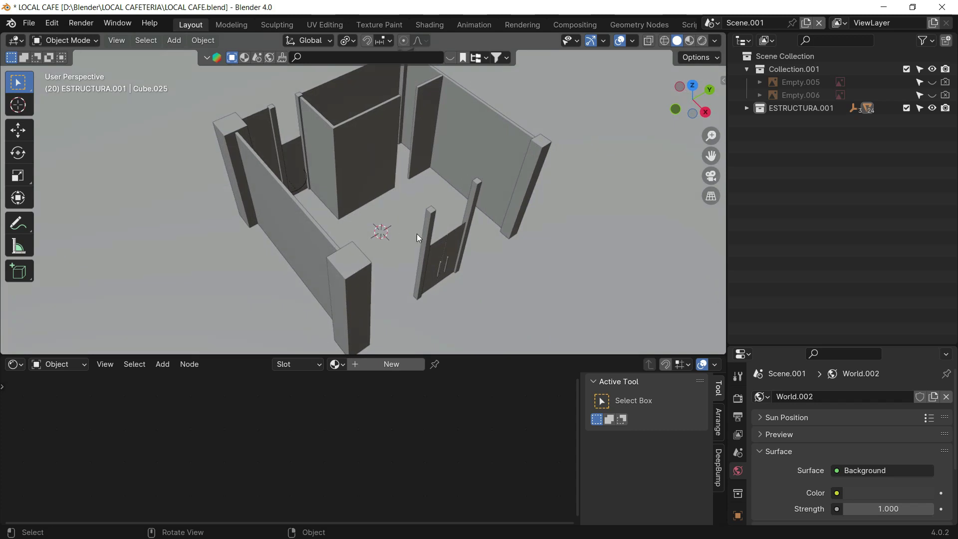
Select both door panels
mouse_move(417, 233)
middle_down()
mouse_move(329, 230)
mouse_move(335, 213)
mouse_move(386, 231)
mouse_move(449, 192)
mouse_move(395, 187)
mouse_move(452, 202)
middle_up()
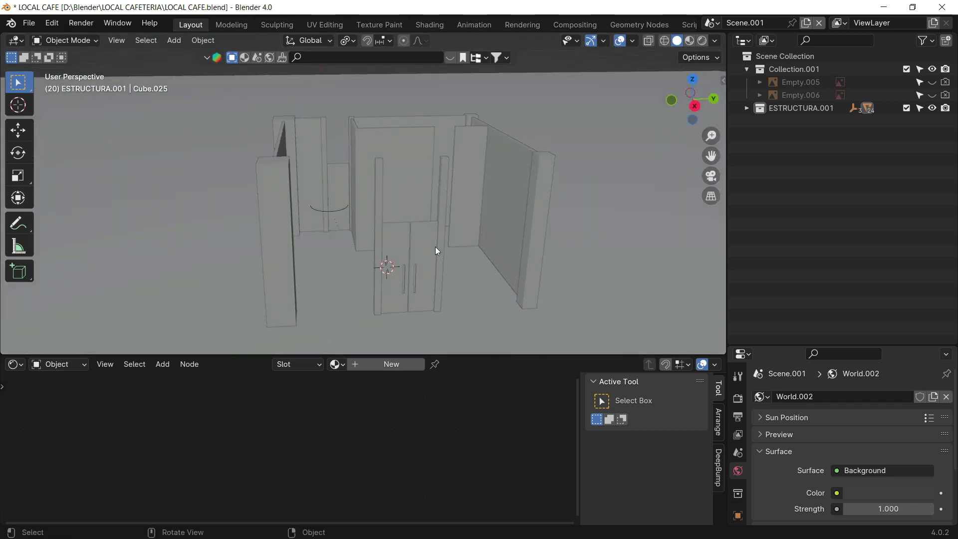
mouse_move(396, 234)
middle_down()
mouse_move(444, 213)
mouse_move(445, 226)
middle_up()
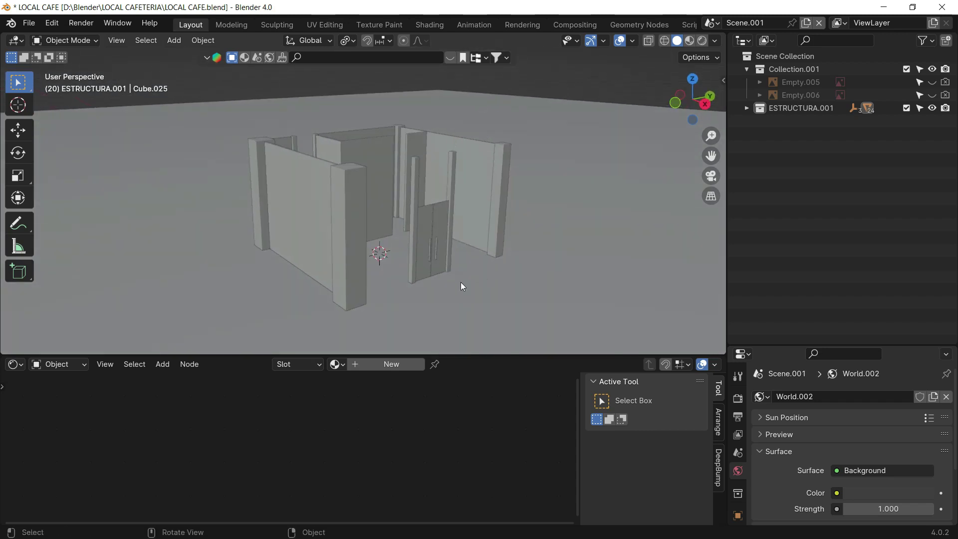
click(438, 206)
shift+click(420, 220)
Unhide the roof slab, empties and front panels Plane.007 and Plane.008 in ESTRUCTURA.001
click(746, 108)
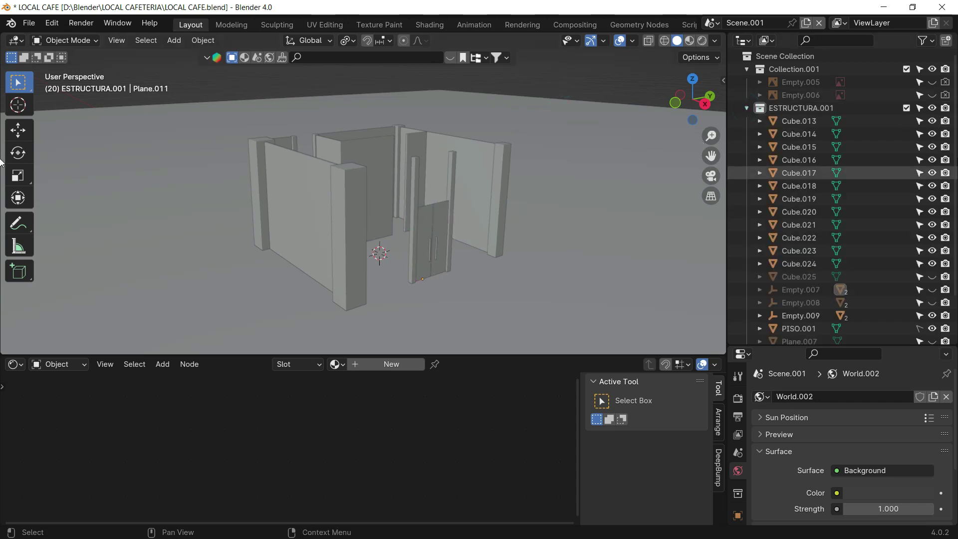
drag(931, 276, 931, 303)
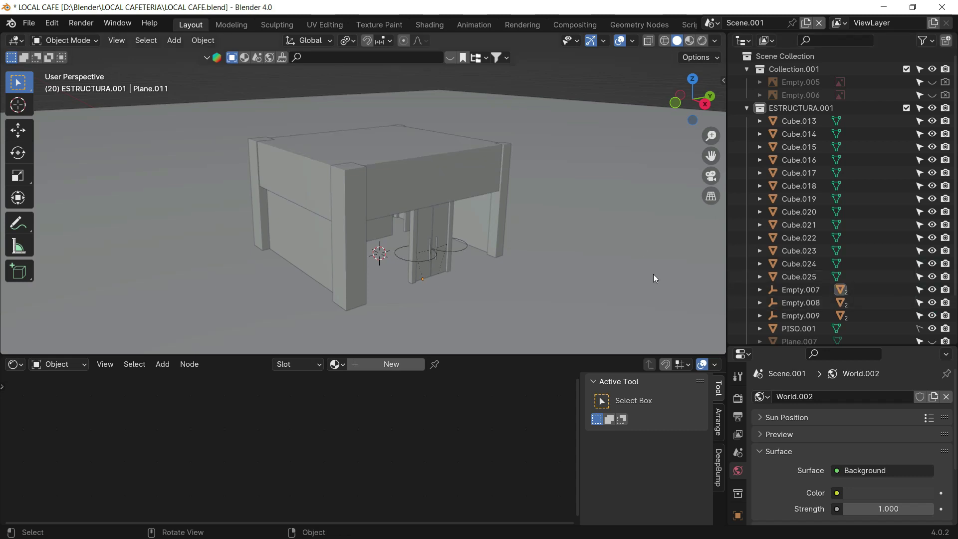
click(801, 302)
mouse_move(389, 247)
middle_down()
mouse_move(433, 247)
mouse_move(381, 262)
middle_up()
scroll(923, 310, down, 3)
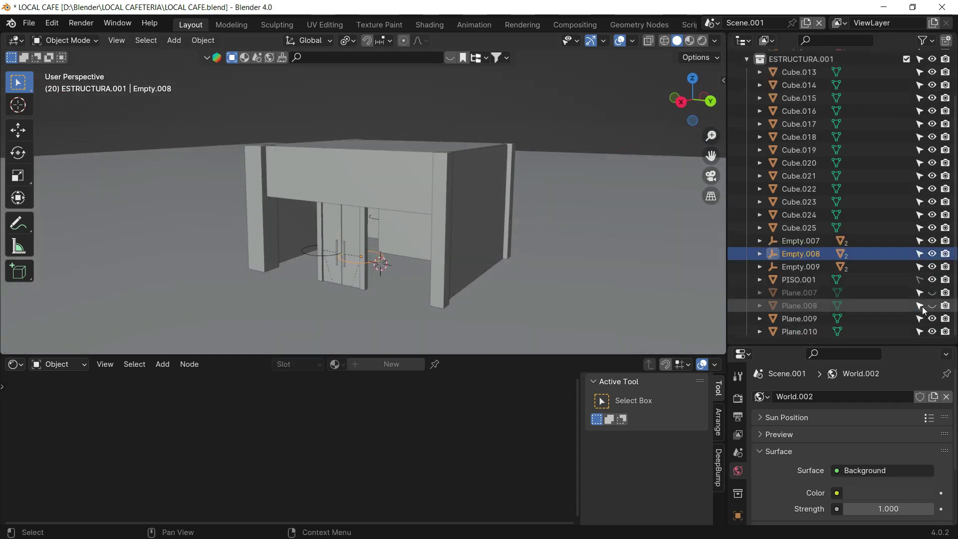
drag(931, 305, 931, 292)
click(611, 234)
mouse_move(611, 235)
middle_down()
mouse_move(440, 251)
mouse_move(469, 216)
middle_up()
Select pillar Cube.014 and try Material Preview shading before returning to Solid
click(317, 155)
click(255, 160)
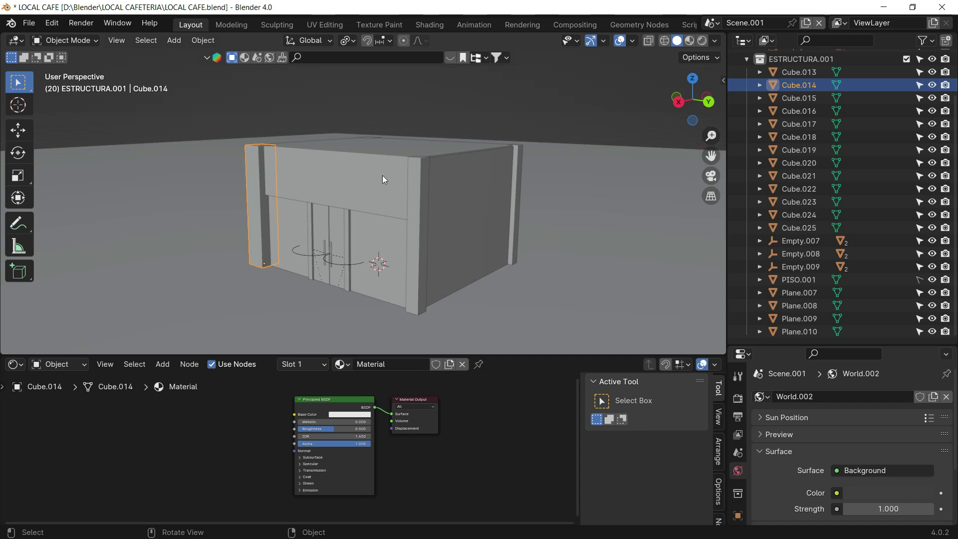
key(z)
click(370, 269)
mouse_move(538, 230)
middle_down()
mouse_move(508, 228)
mouse_move(536, 219)
middle_up()
key(z)
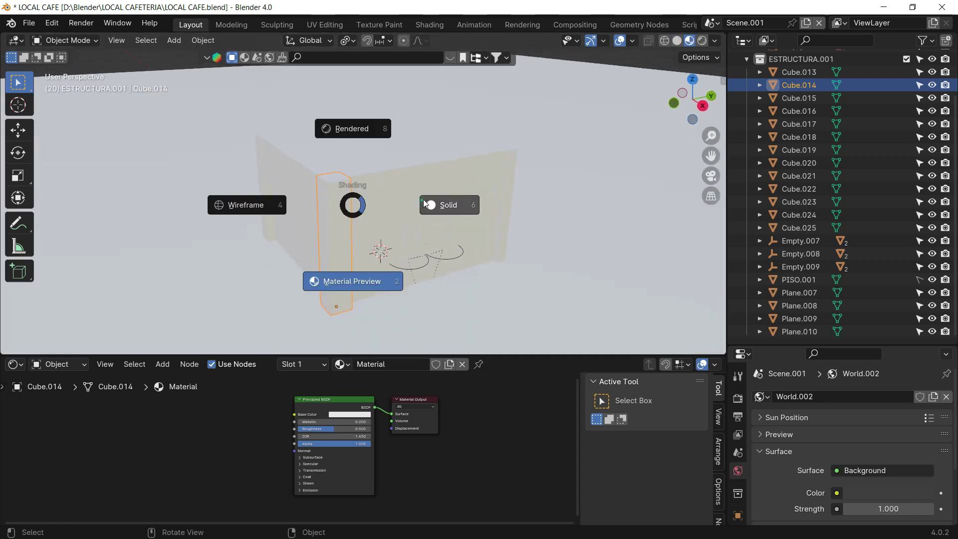
click(398, 191)
Select pillars Cube.016, Cube.015 and then Cube.014 in turn
click(355, 222)
click(513, 152)
mouse_move(627, 225)
middle_down()
mouse_move(496, 219)
mouse_move(471, 188)
middle_up()
click(482, 202)
mouse_move(426, 214)
middle_down()
mouse_move(545, 211)
mouse_move(395, 230)
mouse_move(457, 226)
mouse_move(469, 256)
mouse_move(403, 210)
middle_up()
click(404, 211)
mouse_move(583, 268)
middle_down()
mouse_move(435, 273)
mouse_move(457, 269)
mouse_move(536, 175)
middle_up()
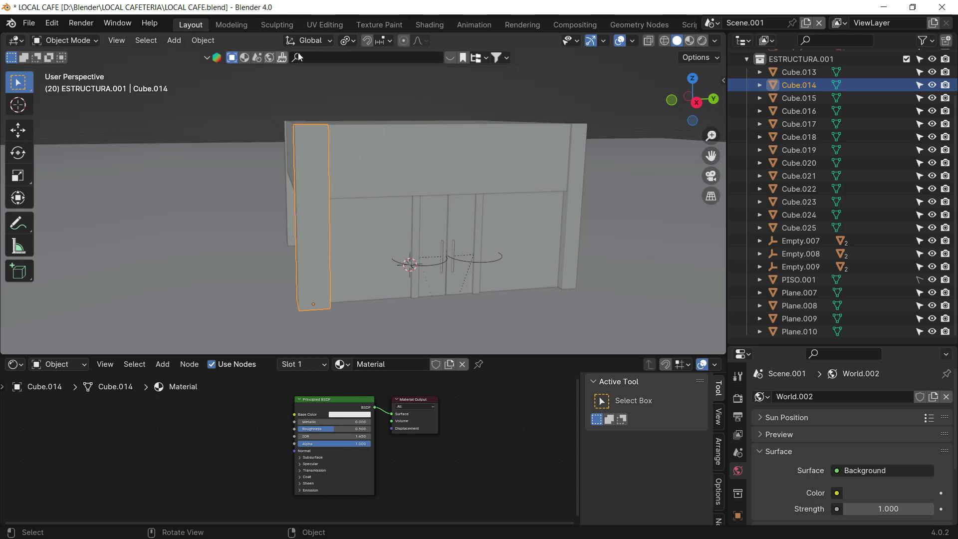
Collapse and re-expand the viewport tool settings, viewing the building corner
click(209, 58)
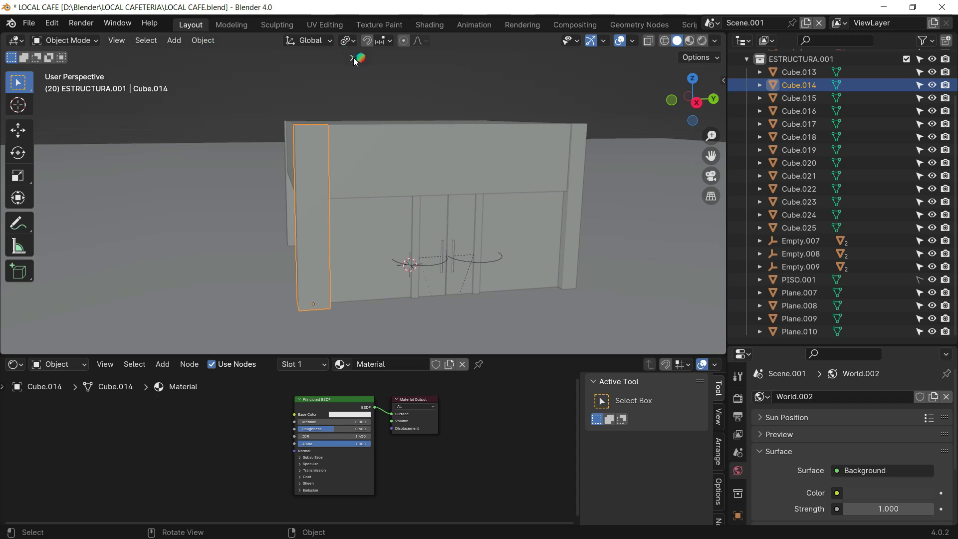
click(350, 59)
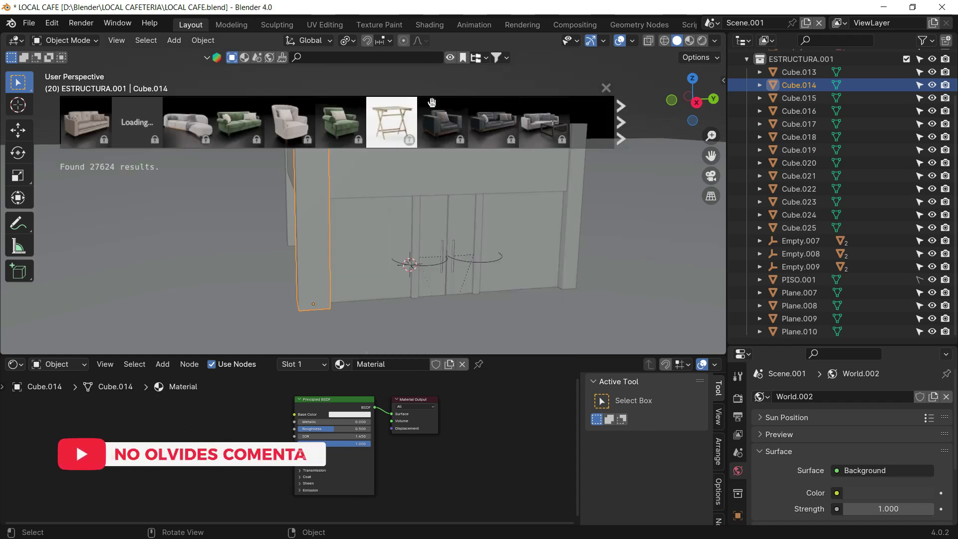
click(449, 58)
mouse_move(346, 283)
middle_down()
mouse_move(384, 252)
mouse_move(373, 253)
middle_up()
key(z)
Switch to Material Preview, deselect the pillar and hide the PISO.001 floor
click(366, 315)
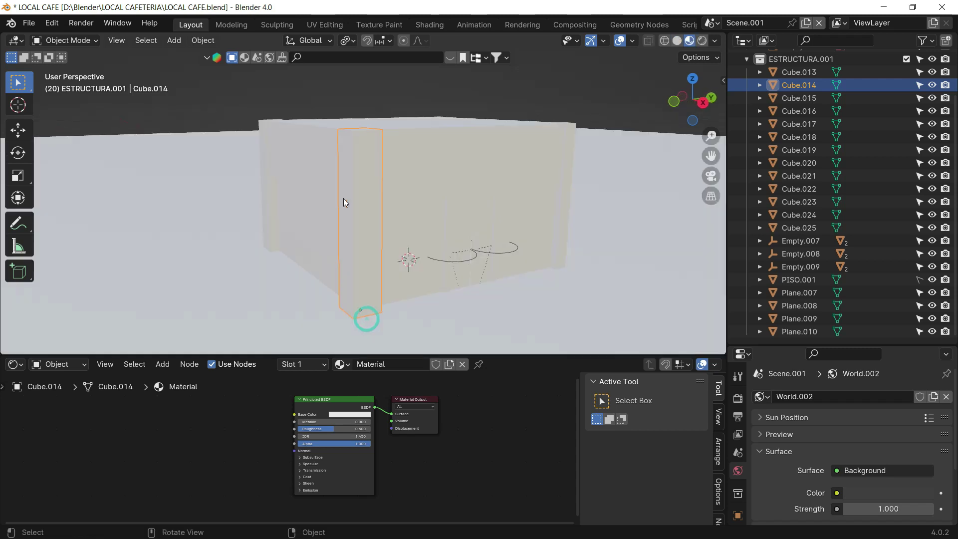
click(614, 215)
scroll(891, 220, up, 3)
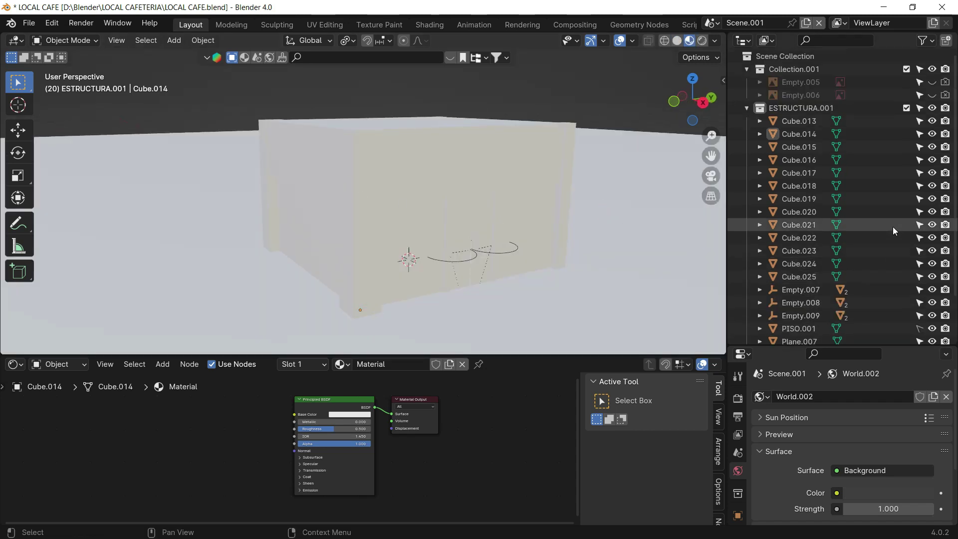
scroll(891, 179, down, 3)
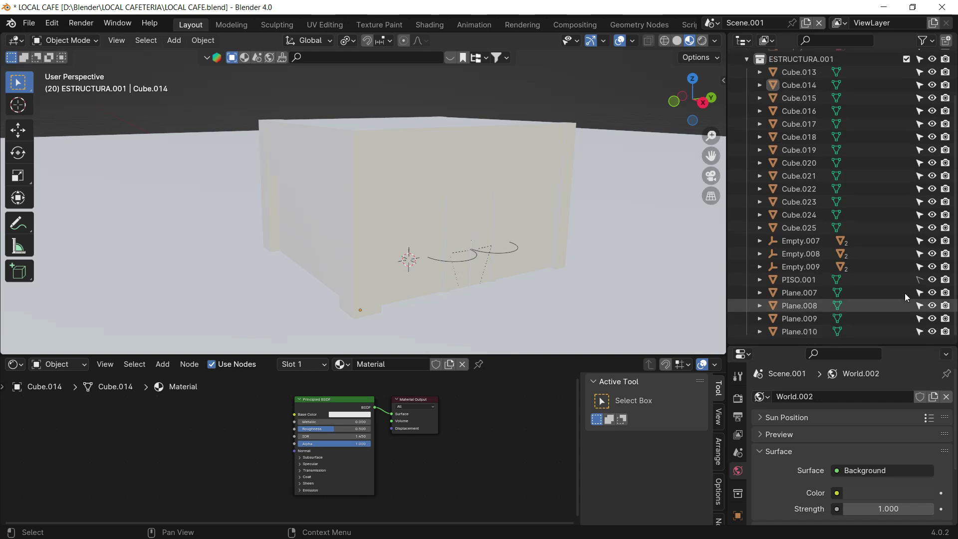
click(898, 277)
click(932, 284)
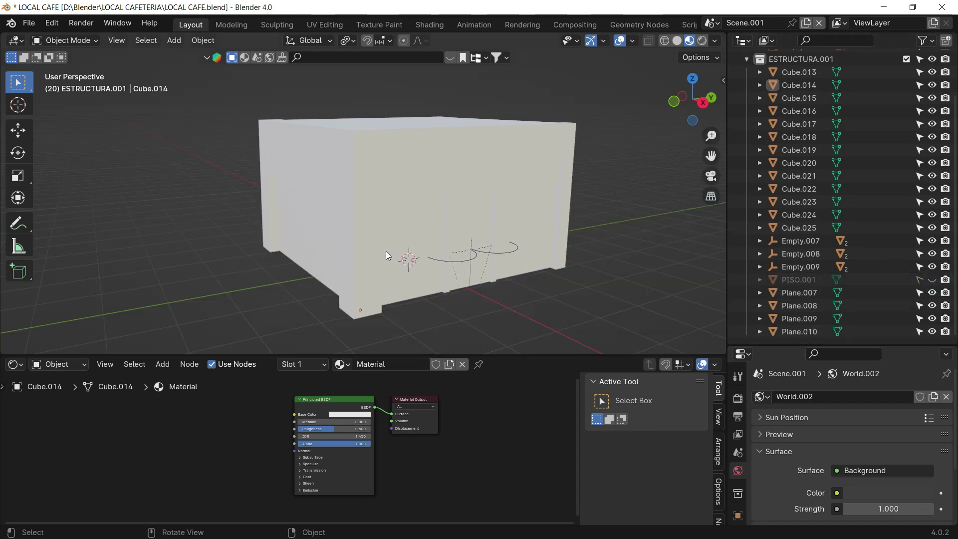
Turn on the Wireframe viewport overlay
mouse_move(385, 252)
shift+middle_down()
mouse_move(423, 276)
mouse_move(384, 273)
shift+middle_up()
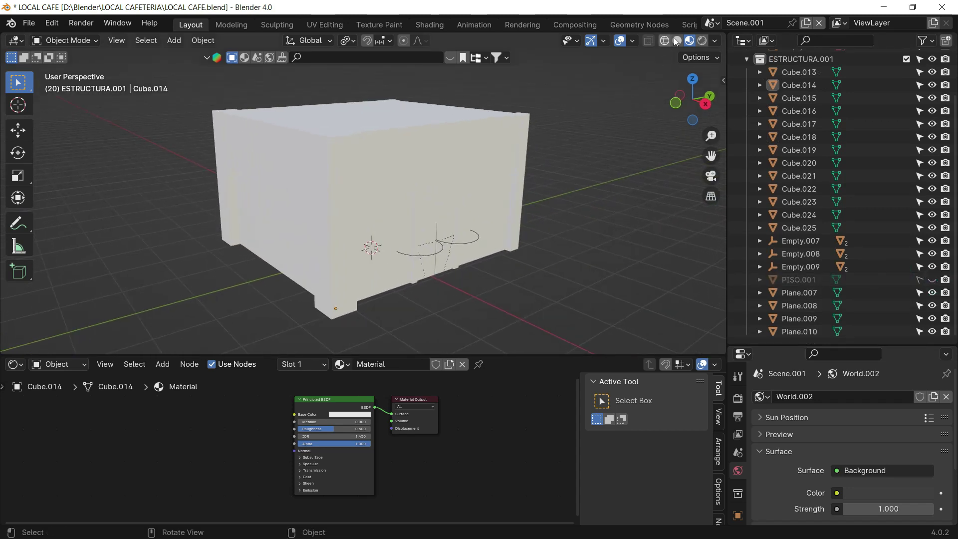
click(635, 41)
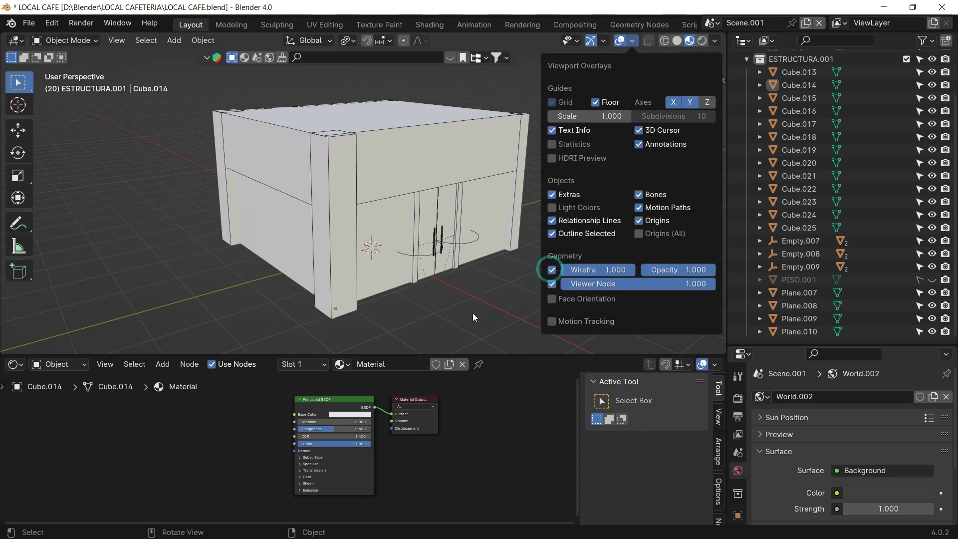
click(552, 269)
Select corner pillar Cube.014 and enlarge the node editor for its material
middle_drag(471, 302, 396, 143)
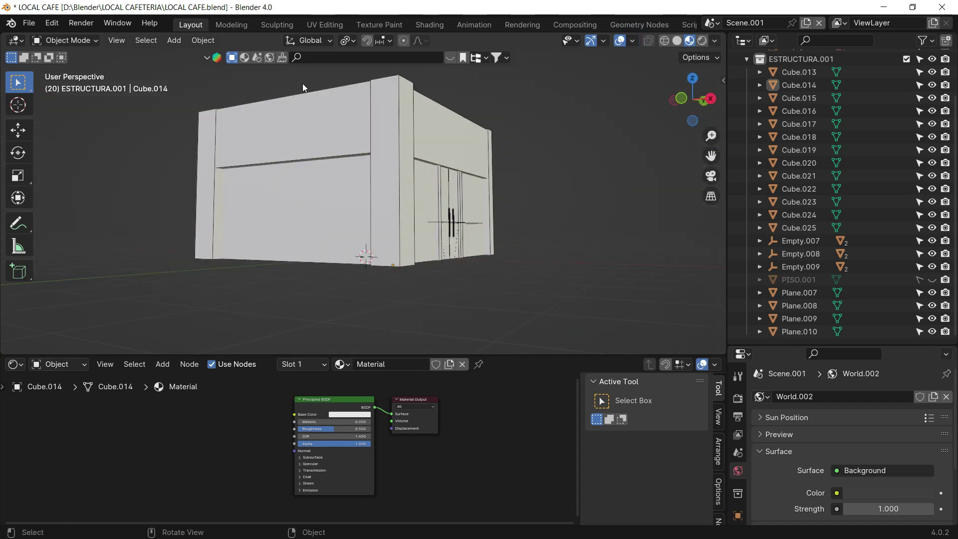
middle_drag(378, 243, 312, 264)
click(301, 199)
middle_drag(301, 199, 363, 337)
scroll(363, 381, up, 2)
scroll(363, 382, up, 1)
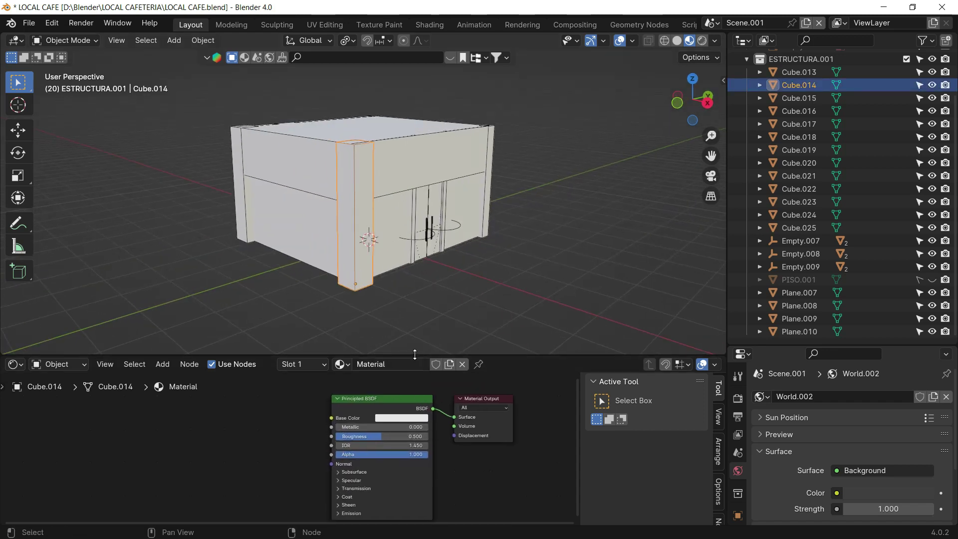
drag(410, 356, 407, 272)
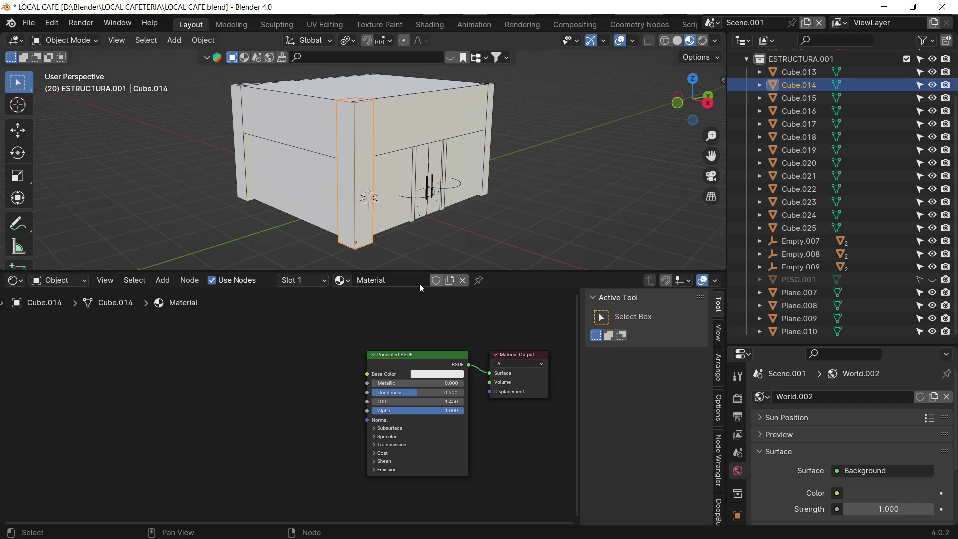
Unlink the pillar's material and reassign the existing 'Material'
click(461, 280)
click(341, 281)
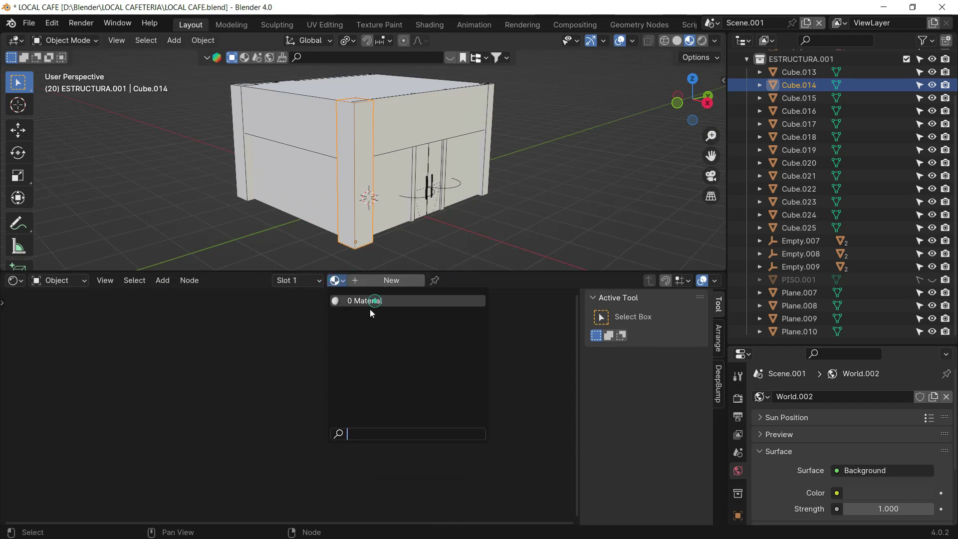
click(374, 300)
Add a Brick Texture node driving Principled BSDF Base Color, then save the file
key(shift+a)
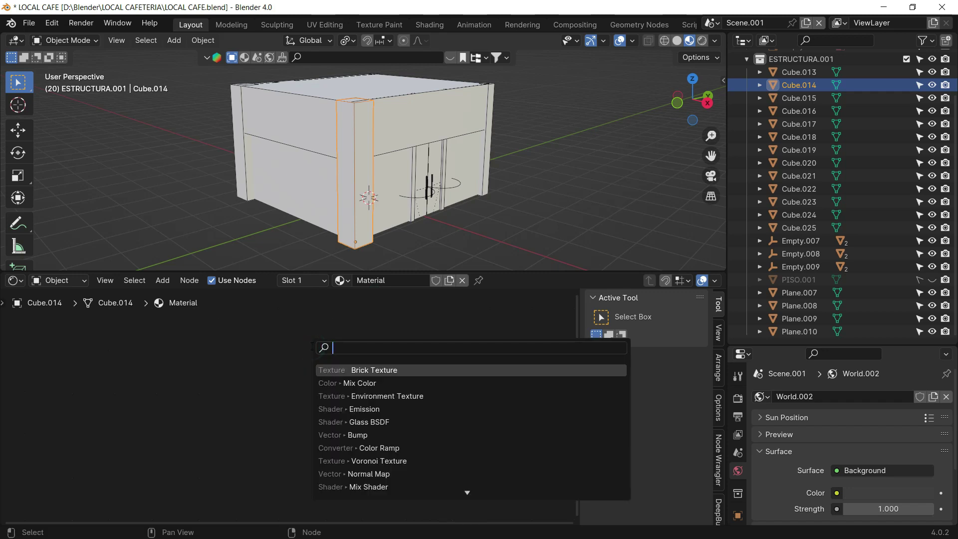
text(bric)
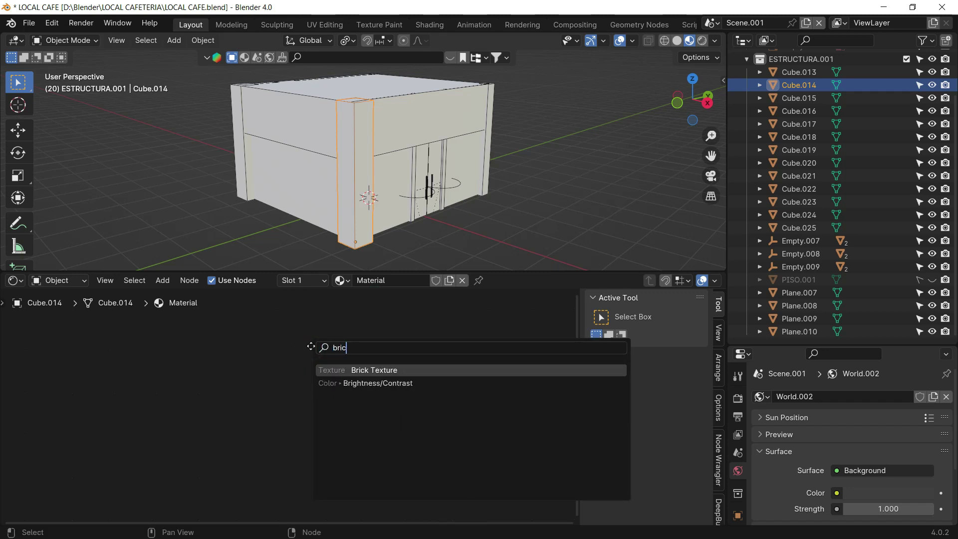
key(Return)
click(244, 342)
drag(287, 349, 309, 339)
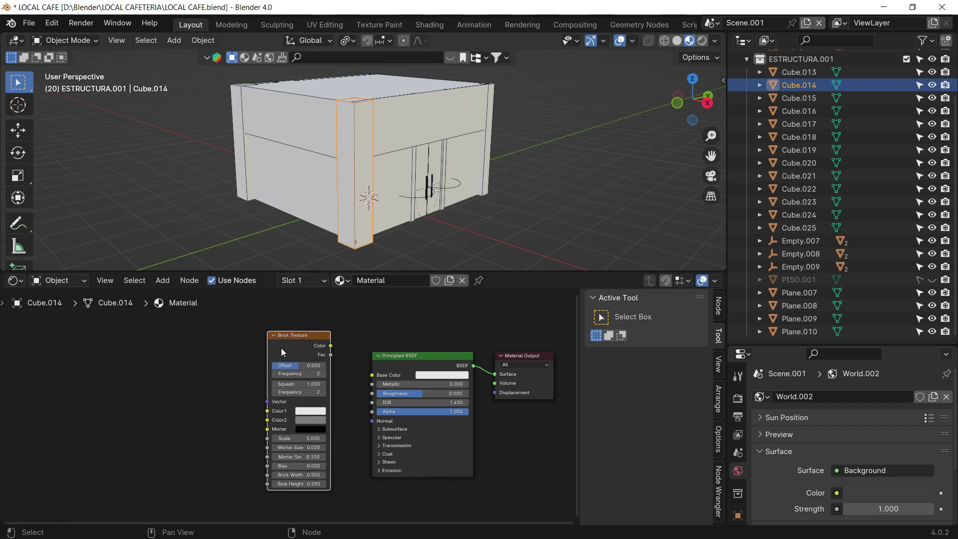
drag(331, 346, 371, 375)
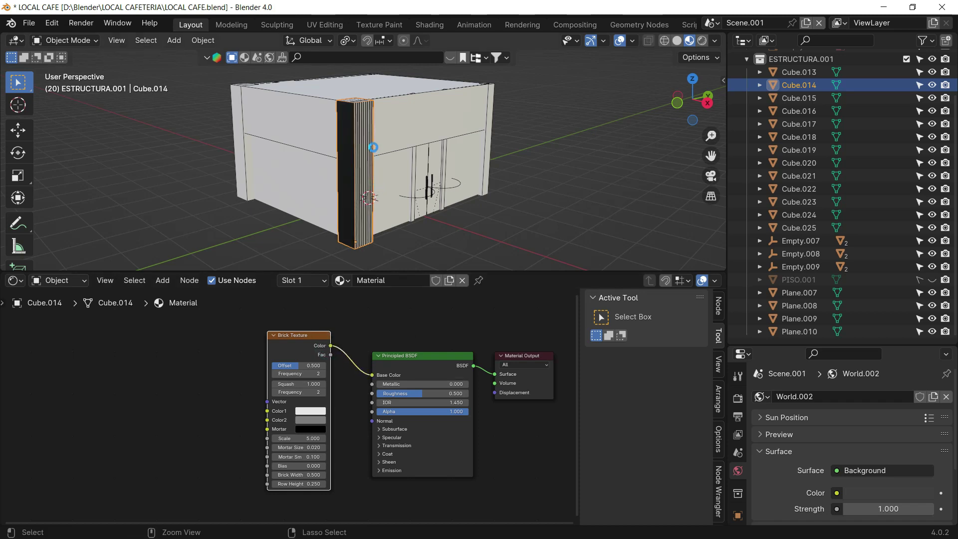
scroll(380, 154, up, 3)
key(ctrl+s)
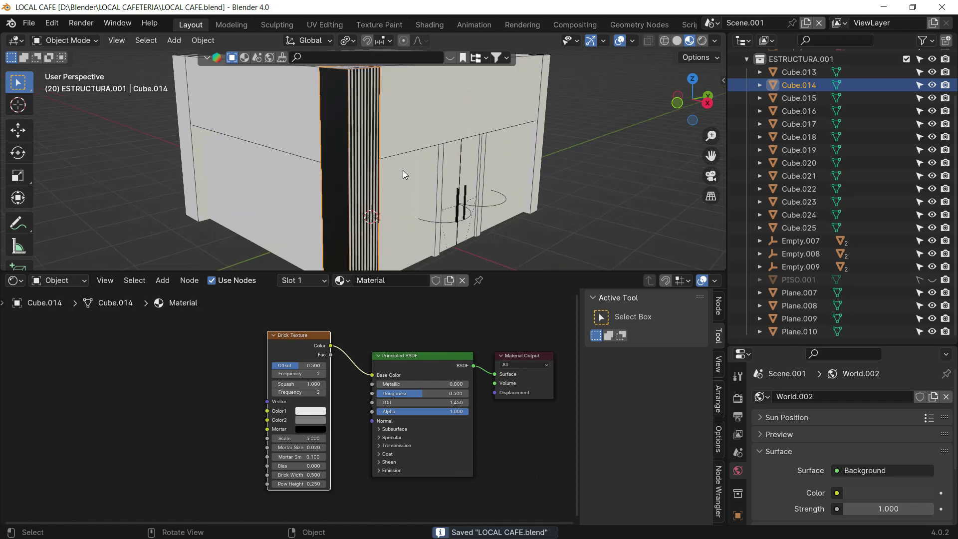
Apply the pillar's scale and reselect the dark pillar
mouse_move(403, 170)
middle_down()
mouse_move(380, 204)
mouse_move(397, 120)
mouse_move(430, 168)
middle_up()
scroll(430, 169, down, 3)
key(ctrl+a)
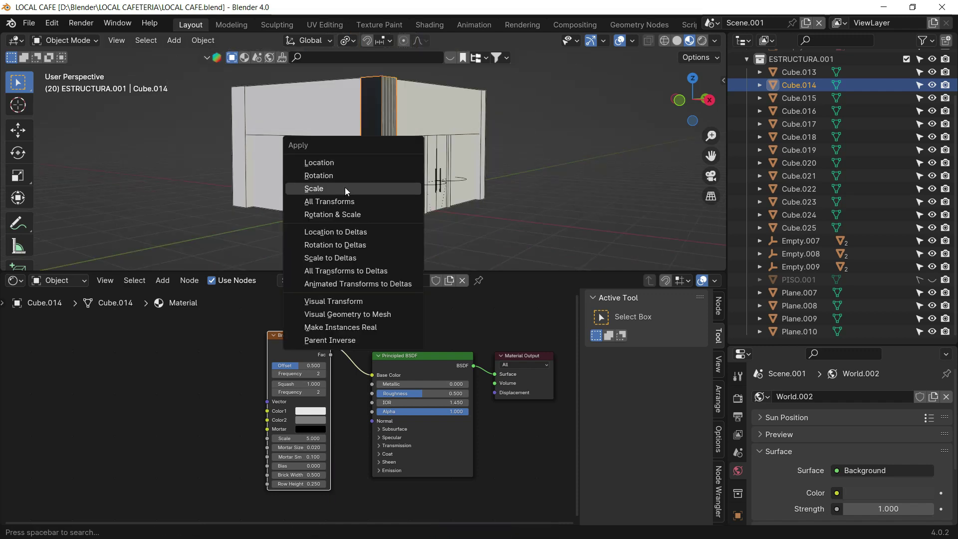
click(345, 187)
click(526, 146)
scroll(443, 185, up, 4)
scroll(377, 150, up, 3)
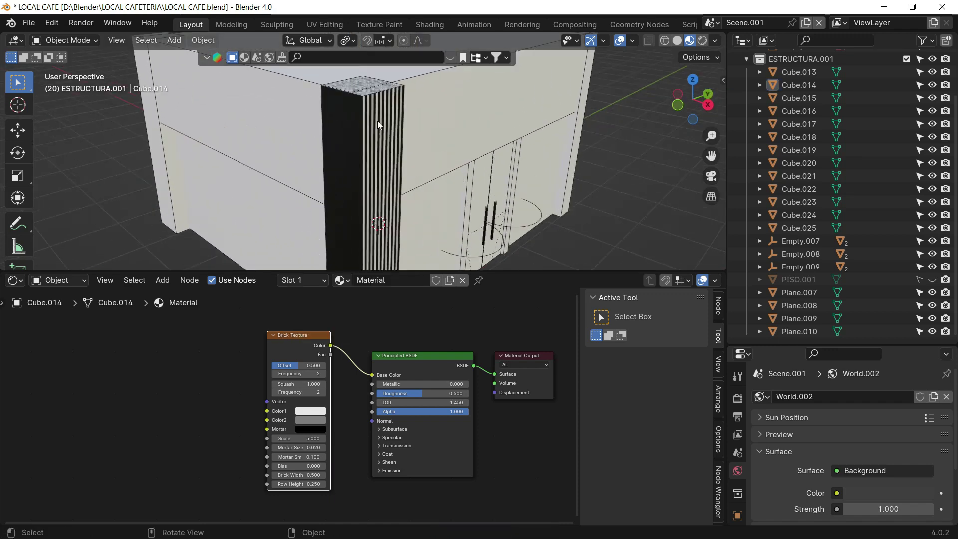
click(374, 112)
mouse_move(338, 137)
middle_down()
mouse_move(386, 66)
mouse_move(318, 93)
mouse_move(335, 123)
middle_up()
scroll(335, 123, down, 2)
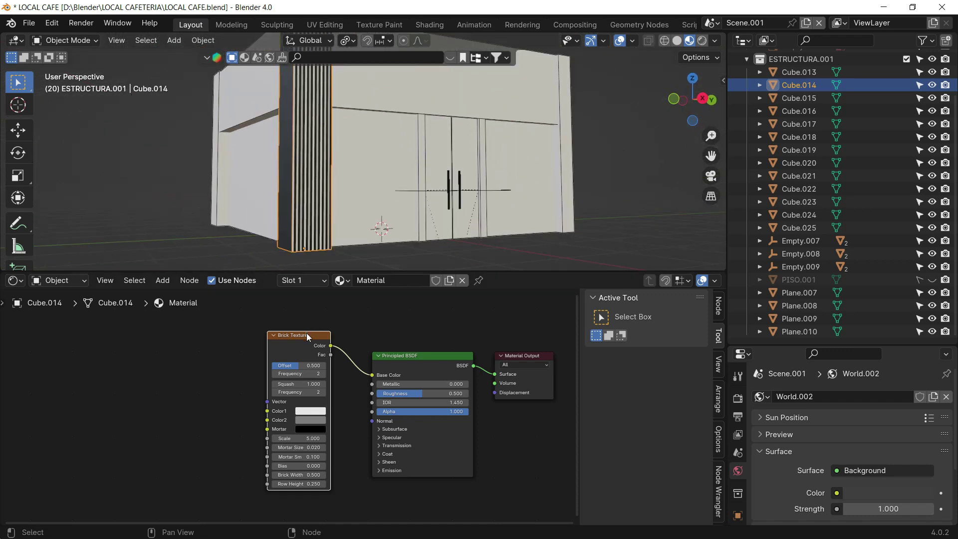
Add Texture Coordinate and Mapping nodes, using UV coordinates rotated 90°
key(ctrl+t)
middle_drag(288, 331, 341, 314)
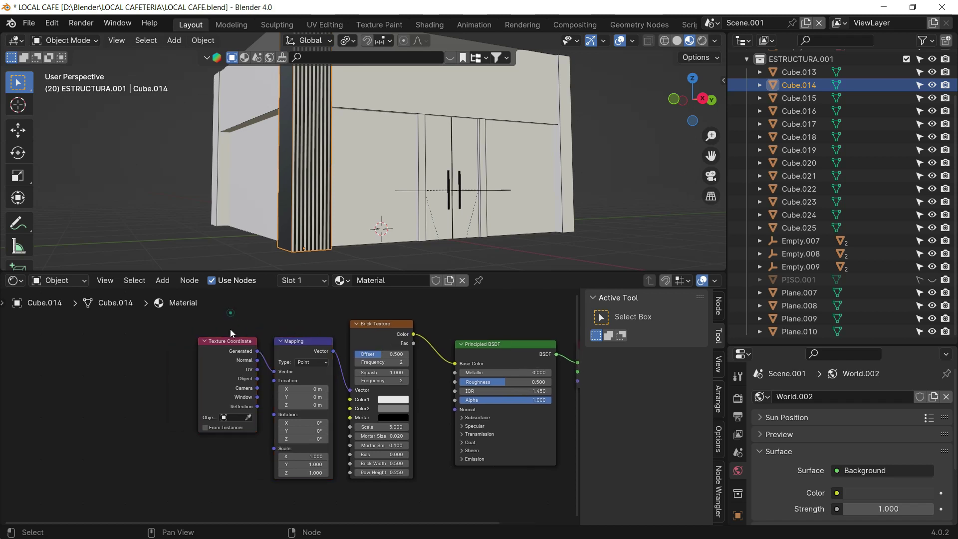
mouse_move(230, 334)
mouse_down()
mouse_move(199, 347)
mouse_move(274, 371)
mouse_up()
mouse_move(439, 210)
middle_down()
mouse_move(394, 179)
mouse_move(303, 152)
mouse_move(319, 143)
middle_up()
scroll(294, 146, up, 3)
scroll(294, 146, down, 3)
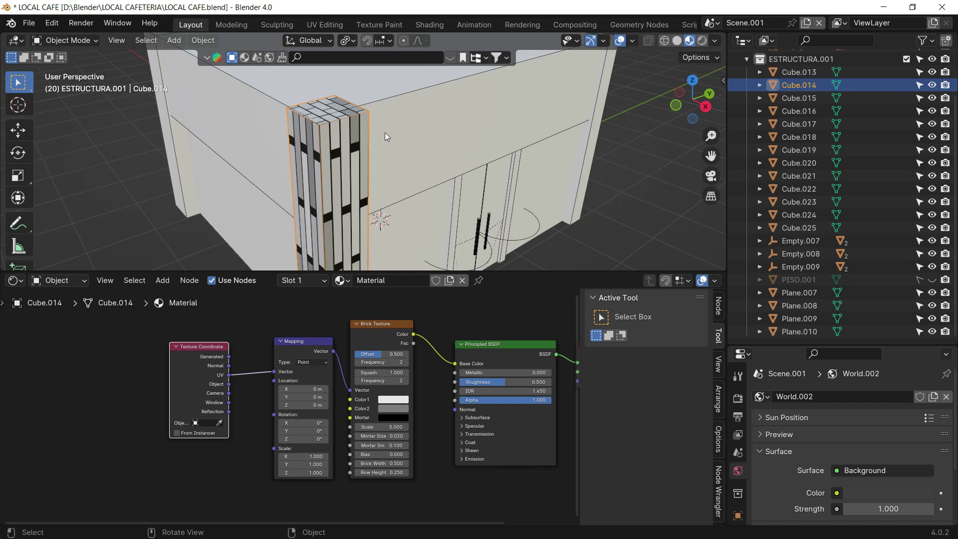
mouse_move(341, 159)
middle_down()
mouse_move(376, 193)
mouse_move(364, 194)
middle_up()
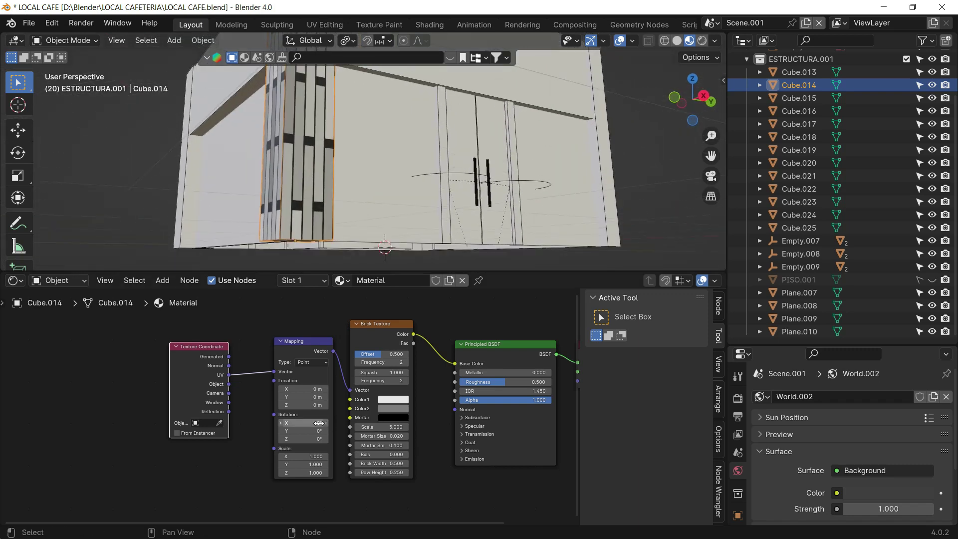
click(303, 438)
text(90)
key(Return)
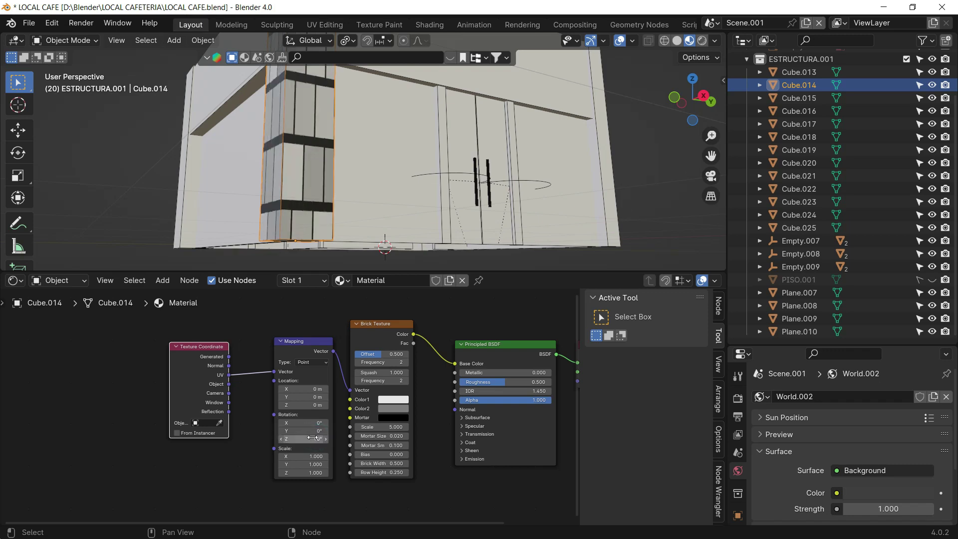
scroll(305, 447, up, 2)
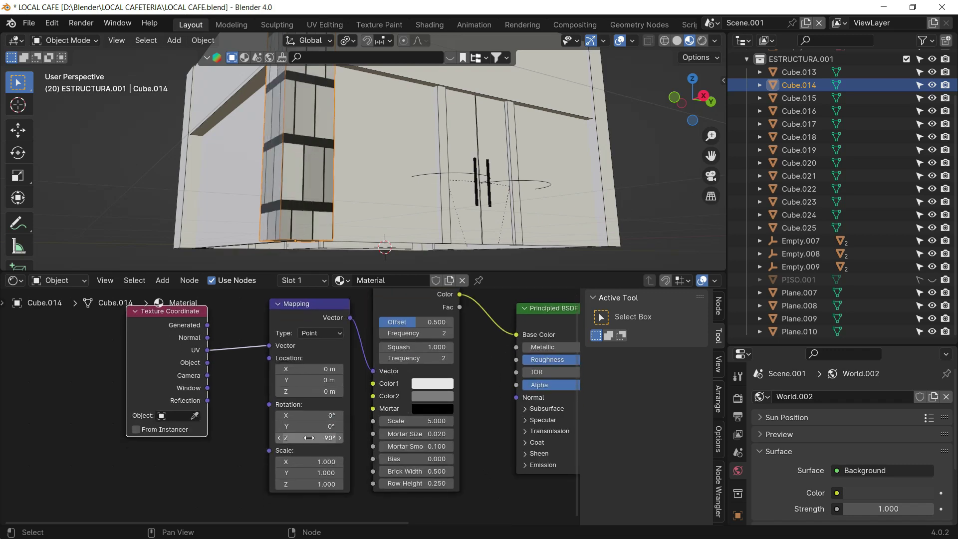
Set Brick Width to 6.200 and brick Scale to 63.500, keeping Squash at 1.000
middle_drag(400, 390, 292, 373)
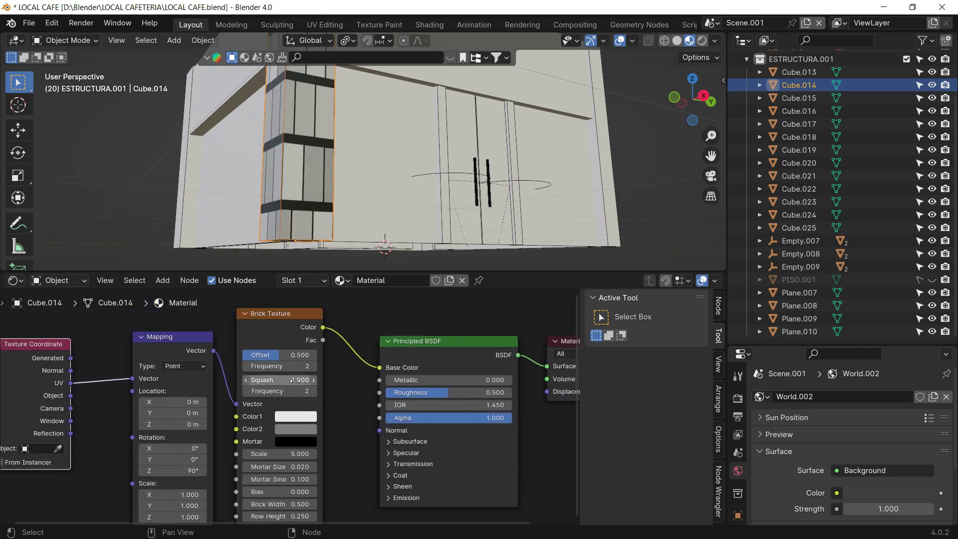
drag(297, 379, 315, 379)
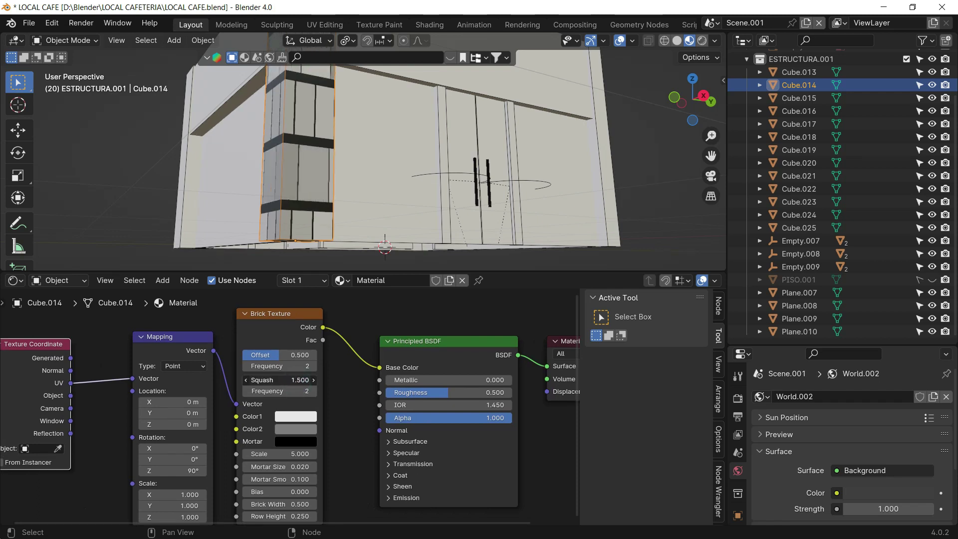
key(ctrl+z)
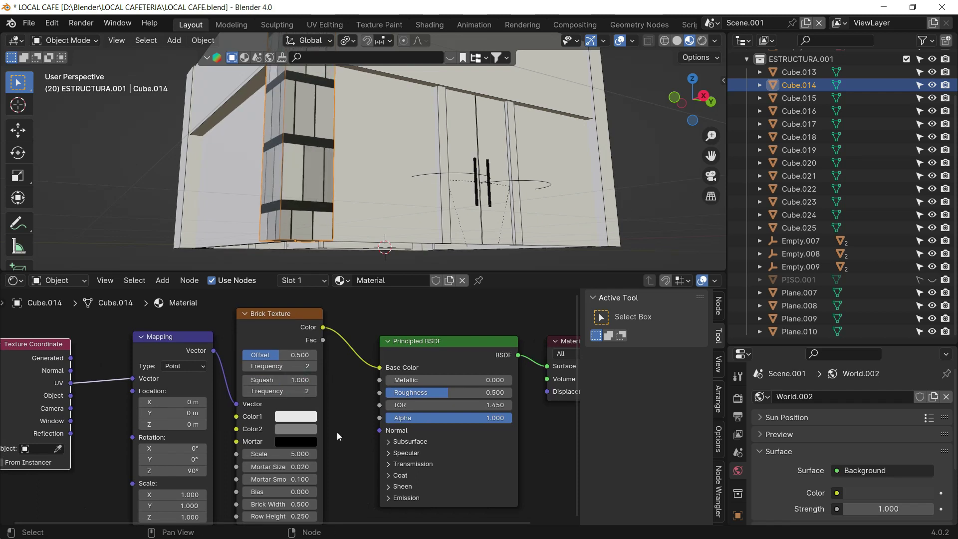
shift+scroll(315, 457, down, 2)
drag(293, 470, 352, 470)
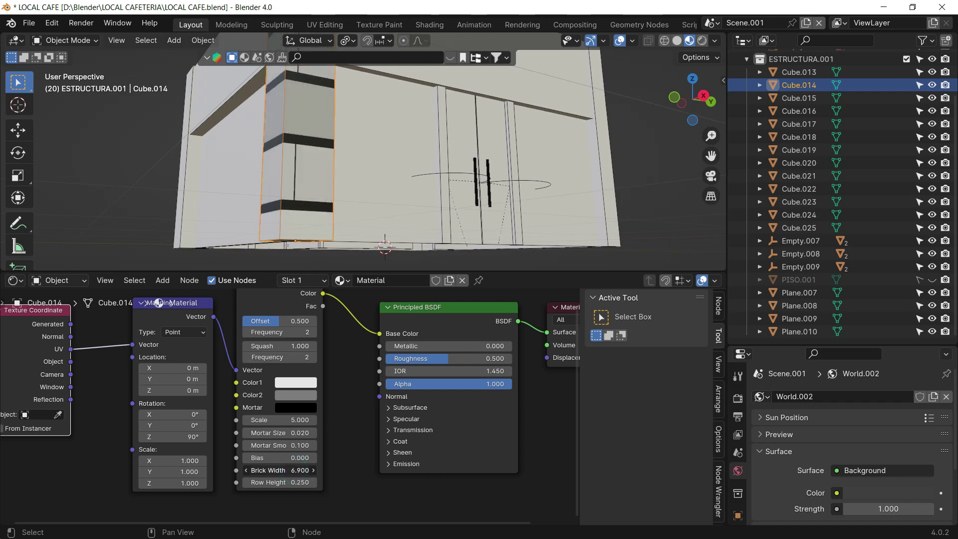
mouse_move(299, 469)
mouse_down()
mouse_move(288, 433)
mouse_move(352, 420)
mouse_up()
drag(292, 420, 352, 420)
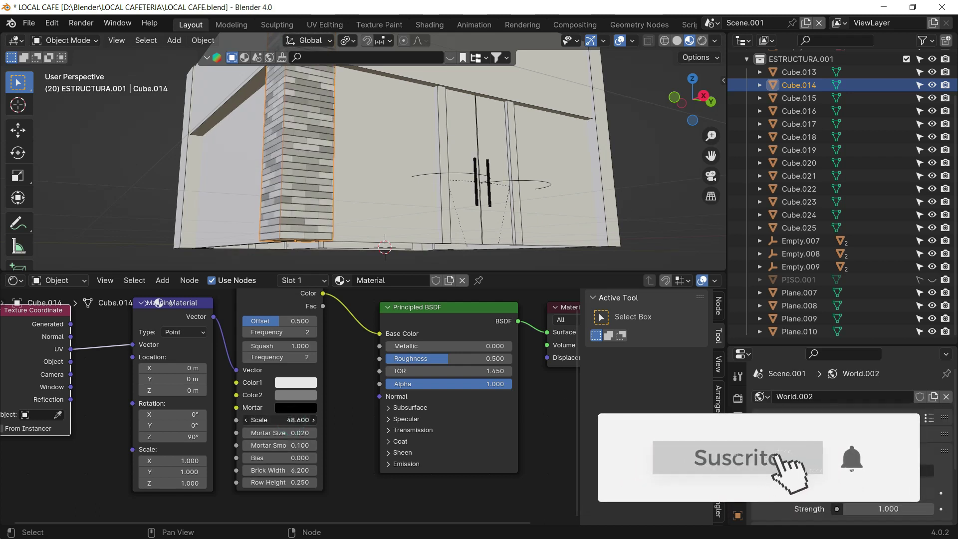
drag(292, 420, 281, 420)
Enlarge the 3D viewport over the node area and inspect the brick pillar
click(654, 180)
middle_drag(654, 179, 277, 164)
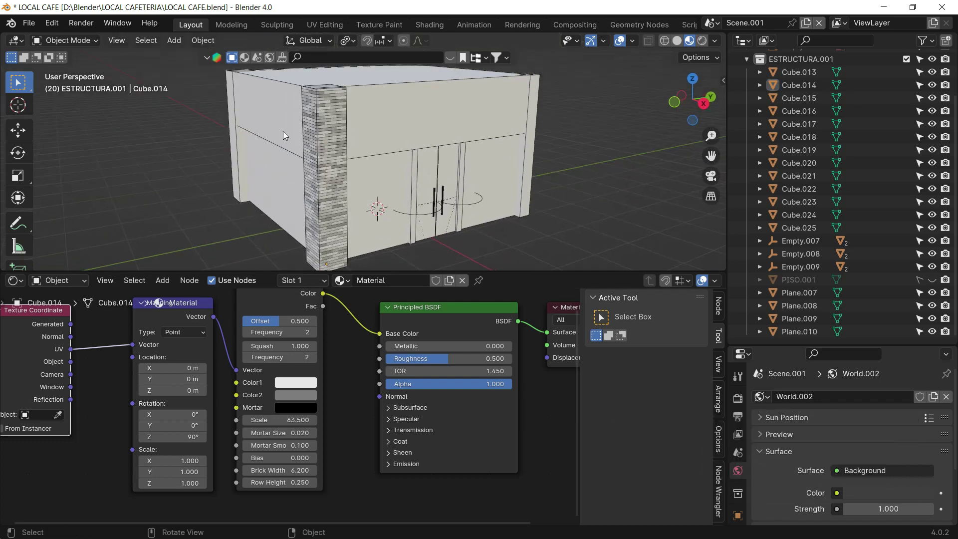
scroll(283, 131, up, 4)
middle_drag(338, 160, 520, 253)
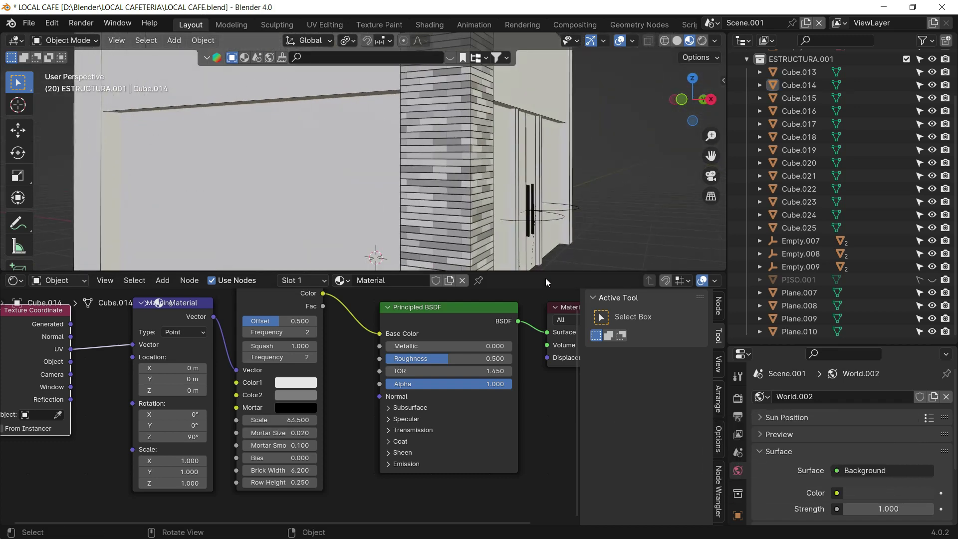
drag(545, 272, 545, 437)
mouse_move(481, 309)
middle_down()
mouse_move(377, 306)
mouse_move(457, 287)
mouse_move(359, 189)
mouse_move(222, 238)
mouse_move(531, 219)
mouse_move(439, 222)
middle_up()
scroll(377, 307, down, 4)
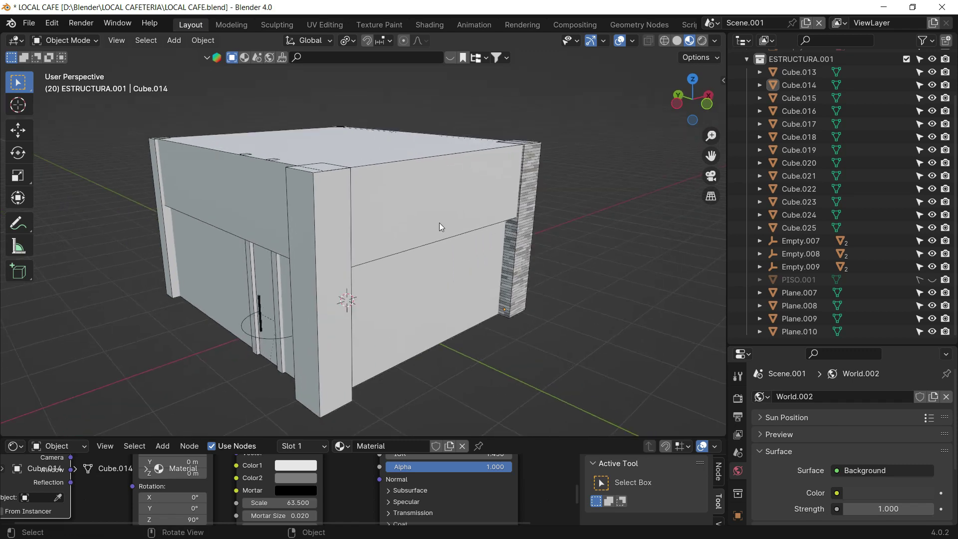
Assign the existing brick Material to pillars Cube.013 and Cube.015
click(328, 211)
click(336, 445)
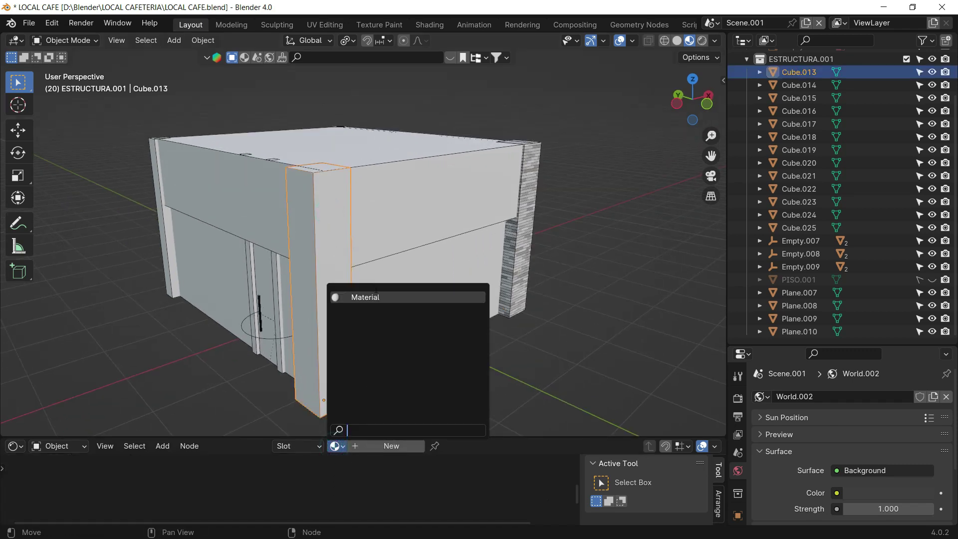
click(365, 297)
mouse_move(290, 248)
middle_down()
mouse_move(314, 235)
mouse_move(412, 228)
middle_up()
click(420, 315)
click(335, 447)
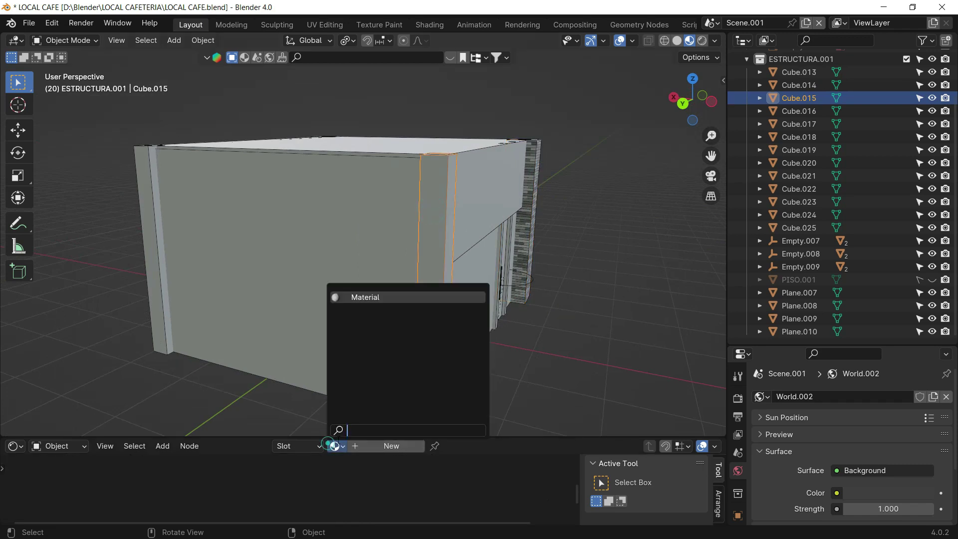
click(401, 297)
Select Cube.013 plus the back and right corner pillars, with brick pillar Cube.014 active
mouse_move(198, 270)
middle_down()
mouse_move(310, 267)
mouse_move(414, 185)
mouse_move(649, 257)
middle_up()
click(414, 184)
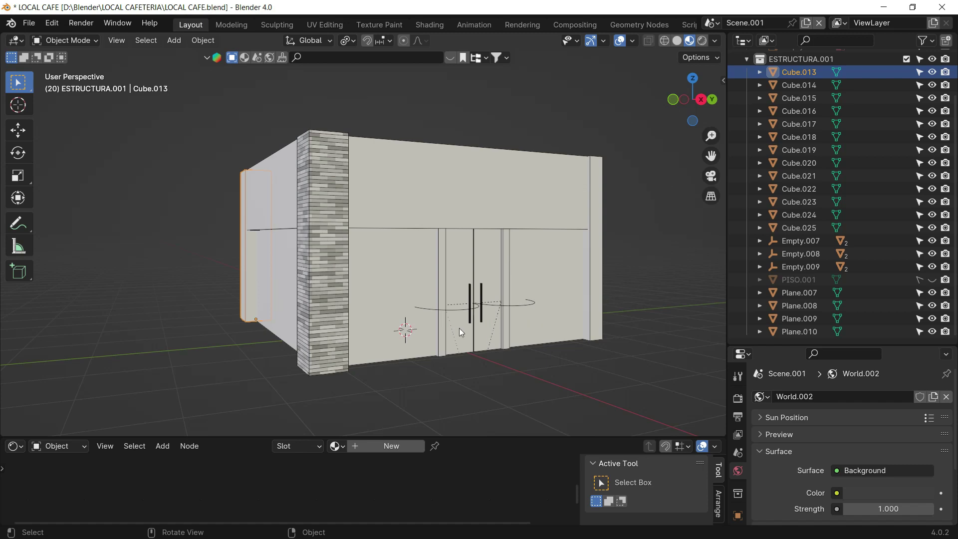
mouse_move(458, 327)
middle_down()
mouse_move(412, 332)
mouse_move(478, 322)
mouse_move(578, 356)
middle_up()
mouse_move(540, 231)
middle_down()
mouse_move(542, 272)
mouse_move(203, 177)
middle_up()
middle_drag(363, 197, 399, 137)
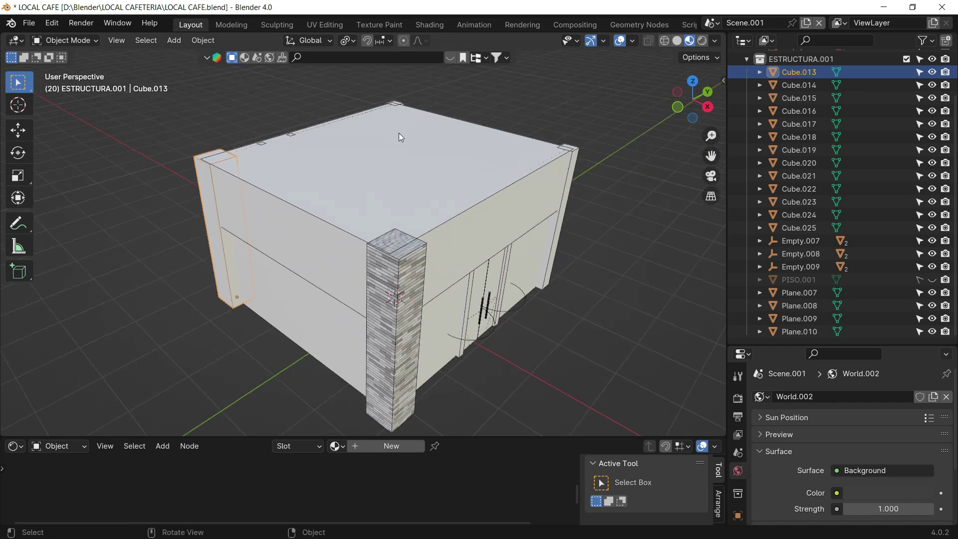
shift+click(400, 100)
shift+click(574, 146)
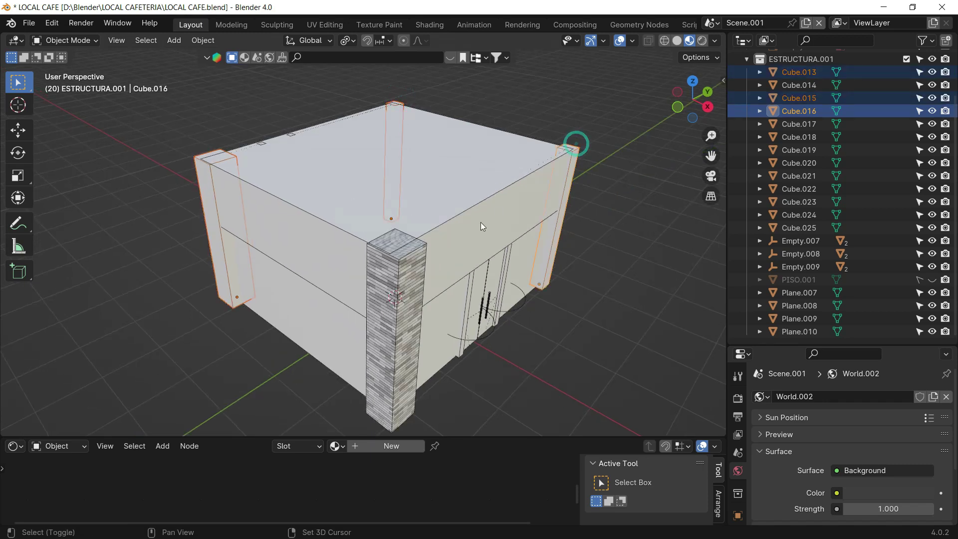
shift+click(411, 265)
middle_drag(414, 253, 376, 149)
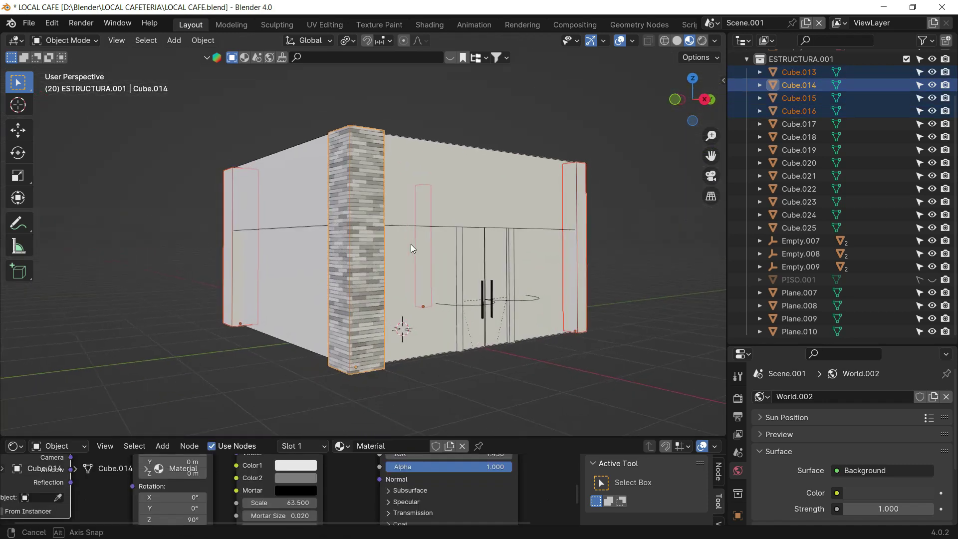
scroll(375, 155, up, 2)
scroll(376, 155, up, 3)
scroll(378, 162, up, 2)
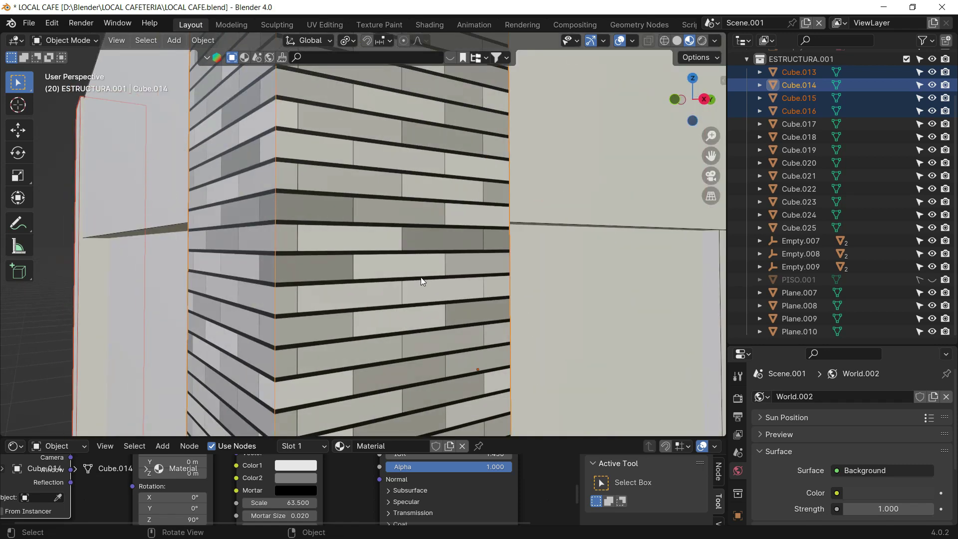
scroll(420, 282, down, 6)
scroll(448, 263, down, 1)
mouse_move(485, 256)
middle_down()
mouse_move(447, 258)
mouse_move(374, 161)
middle_up()
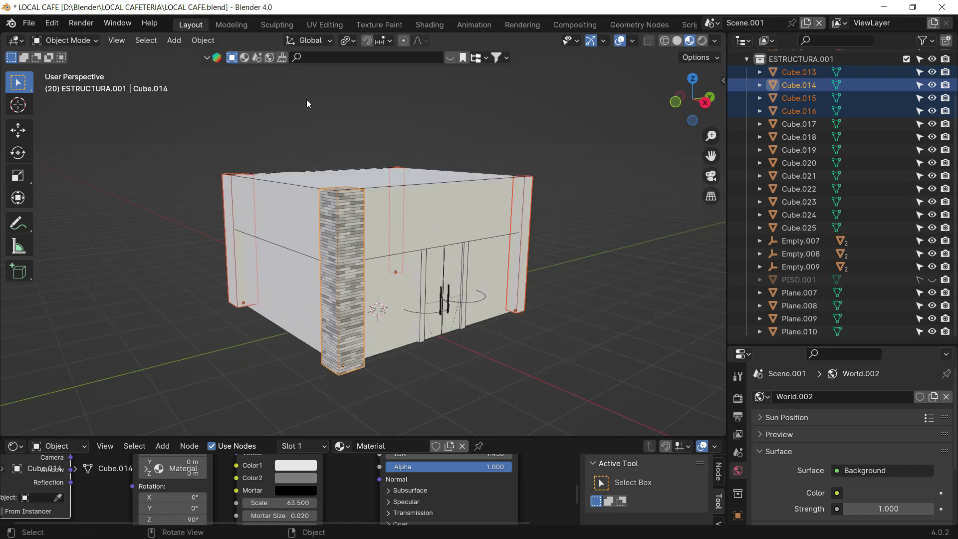
Link Cube.014's brick material to the selected pillars via Link/Transfer Data > Link Materials
click(202, 41)
mouse_move(240, 308)
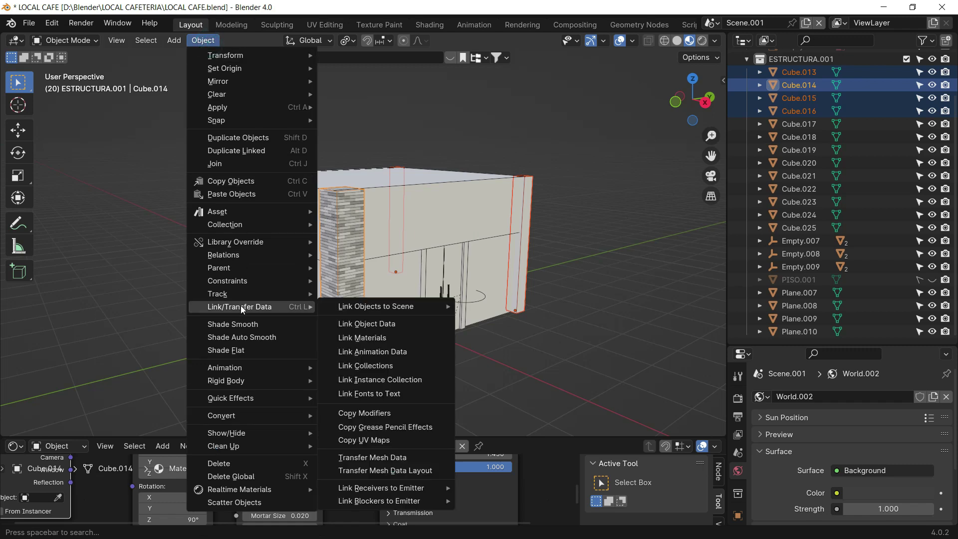
click(389, 340)
click(533, 241)
mouse_move(533, 241)
middle_down()
mouse_move(339, 232)
mouse_move(499, 240)
mouse_move(479, 265)
mouse_move(447, 226)
middle_up()
click(277, 237)
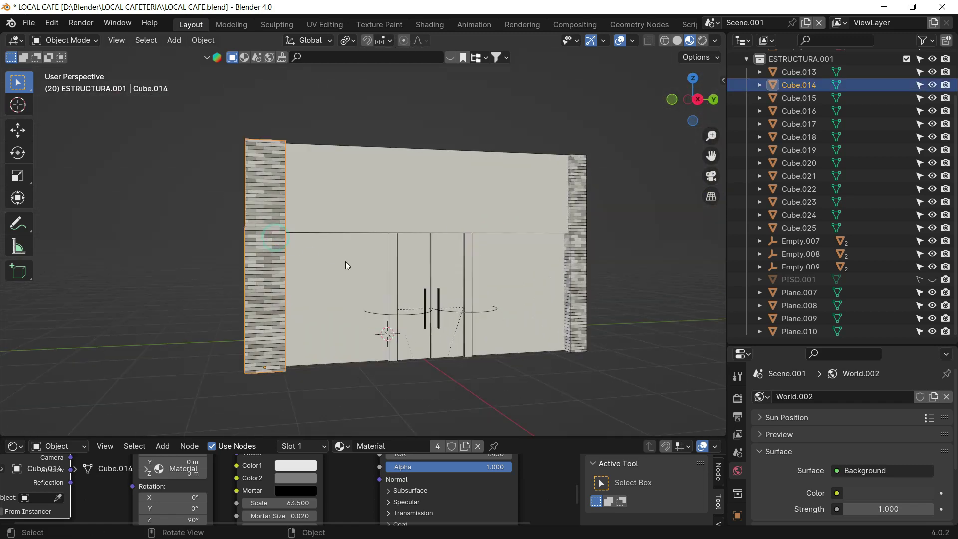
middle_drag(346, 261, 354, 295)
drag(354, 437, 358, 253)
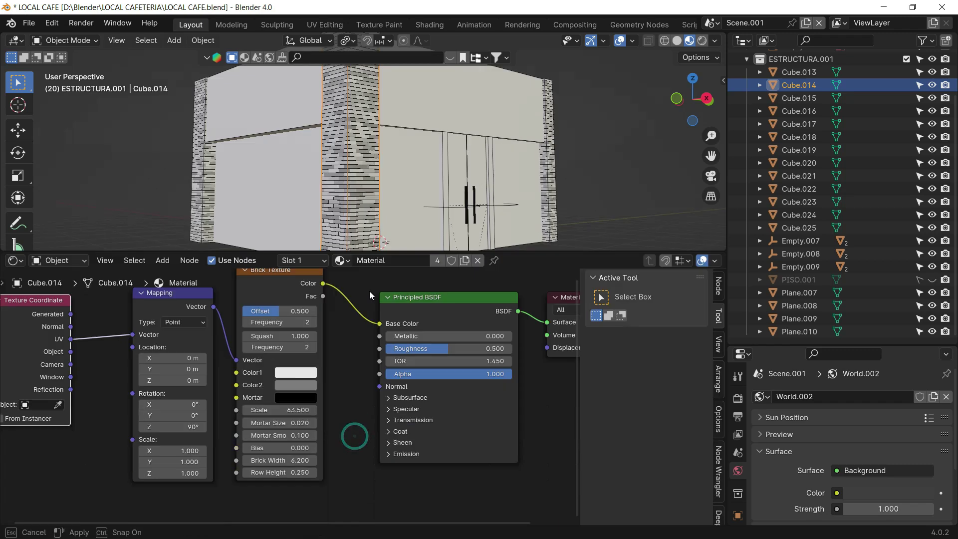
middle_drag(369, 290, 384, 300)
click(322, 383)
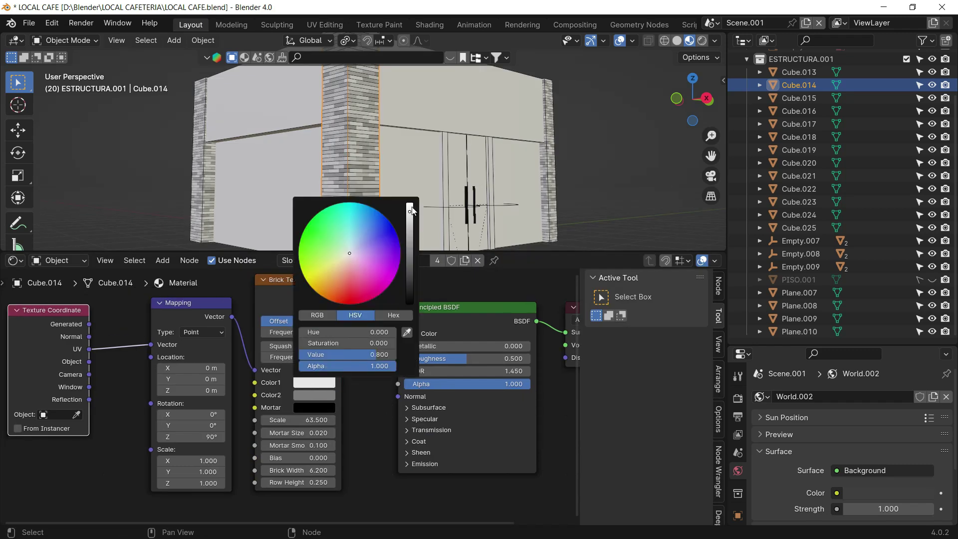
drag(369, 354, 314, 354)
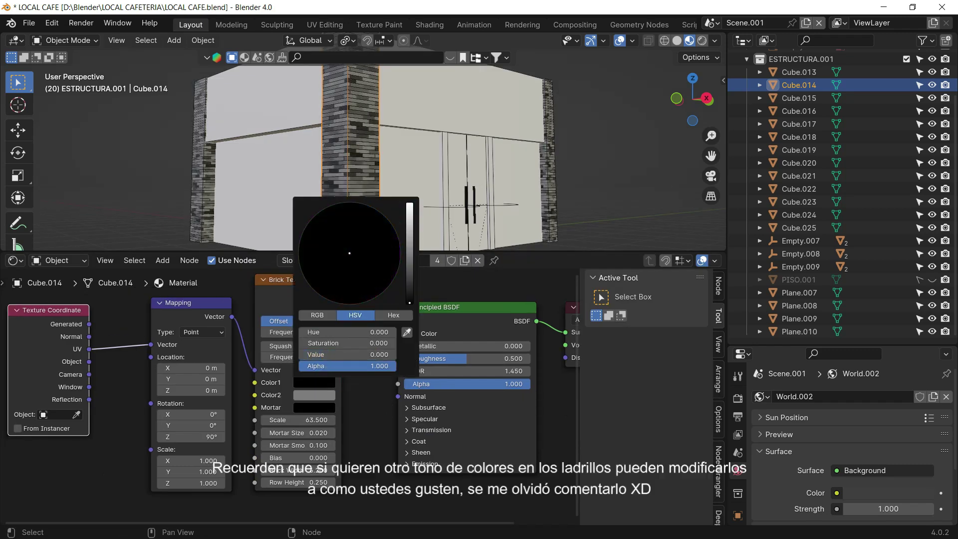
mouse_move(510, 141)
middle_down()
mouse_move(510, 152)
mouse_move(526, 135)
middle_up()
click(527, 220)
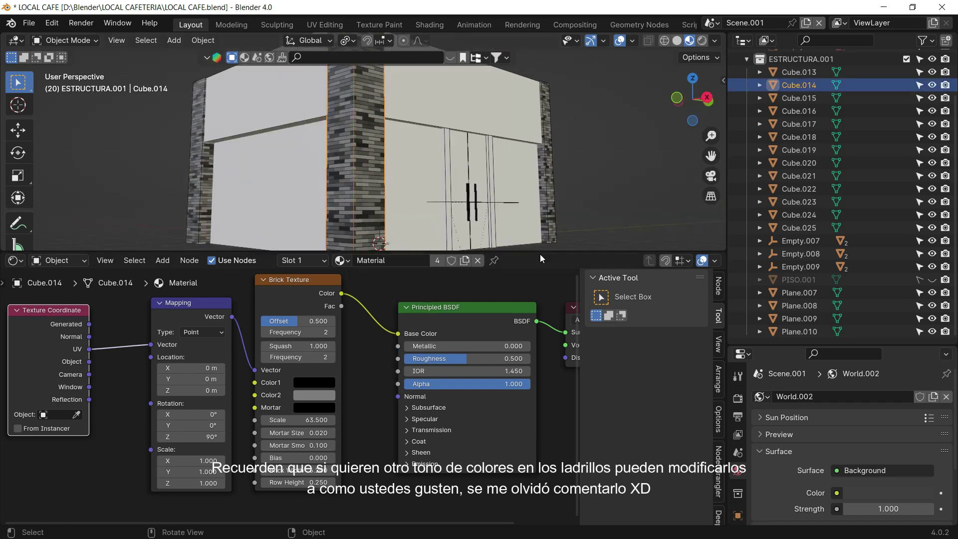
drag(540, 254, 539, 335)
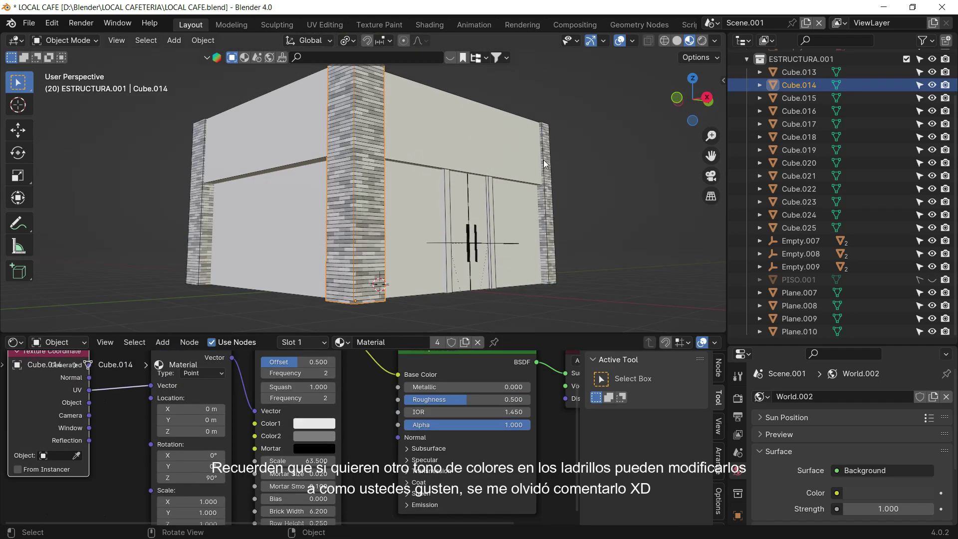
key(alt+a)
mouse_move(547, 183)
middle_down()
mouse_move(317, 198)
mouse_move(361, 176)
mouse_move(498, 205)
mouse_move(348, 250)
mouse_move(307, 230)
mouse_move(396, 220)
mouse_move(444, 228)
mouse_move(497, 203)
mouse_move(393, 216)
mouse_move(319, 201)
mouse_move(204, 203)
mouse_move(391, 204)
mouse_move(493, 270)
middle_up()
Select the left wall and assign it the existing brick material
click(374, 198)
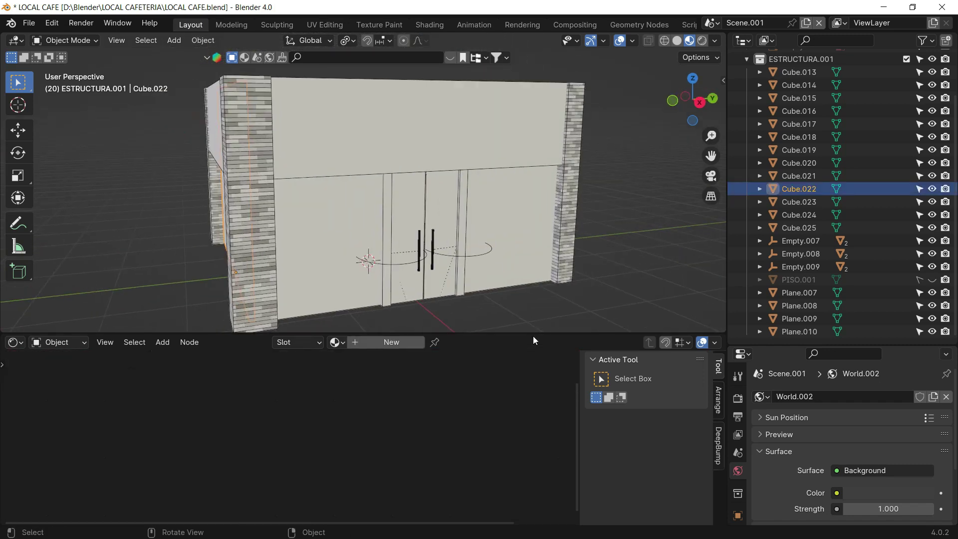
drag(532, 334, 527, 417)
mouse_move(370, 252)
middle_down()
mouse_move(404, 228)
mouse_move(306, 242)
mouse_move(343, 256)
middle_up()
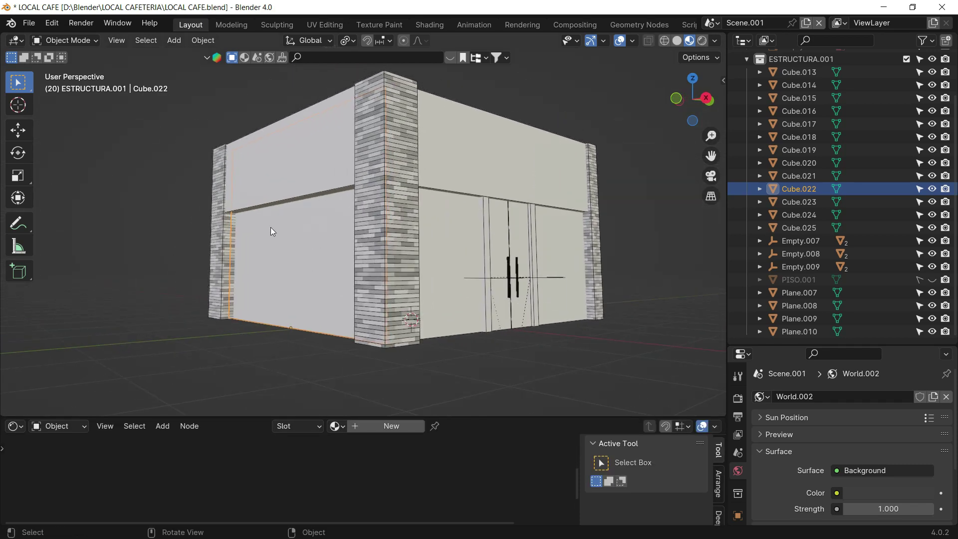
click(334, 427)
click(334, 426)
click(365, 278)
Create a new material on the selected wall piece
mouse_move(316, 271)
middle_down()
mouse_move(429, 251)
mouse_move(465, 257)
mouse_move(273, 263)
mouse_move(417, 263)
middle_up()
click(417, 263)
middle_drag(500, 326, 276, 267)
click(378, 428)
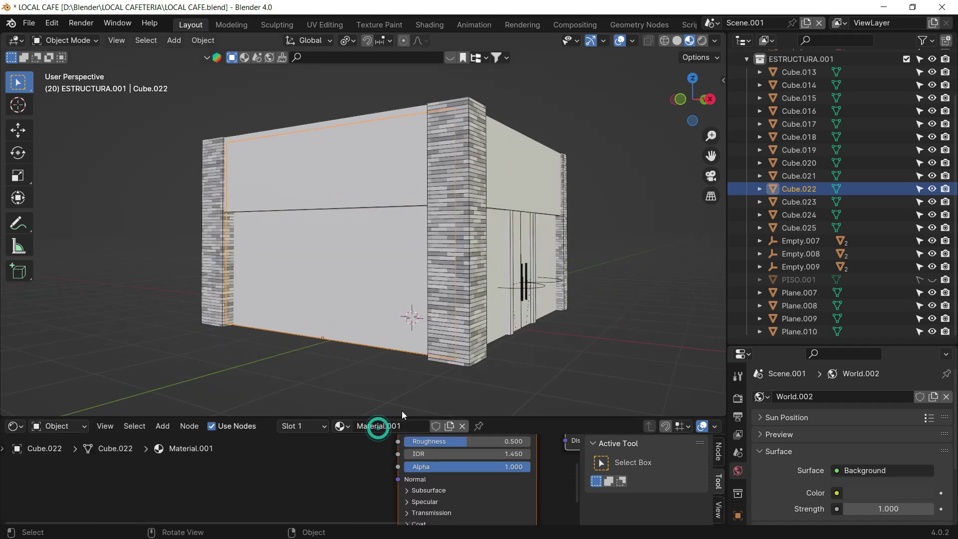
drag(402, 417, 401, 205)
middle_drag(168, 351, 86, 367)
scroll(289, 318, up, 2)
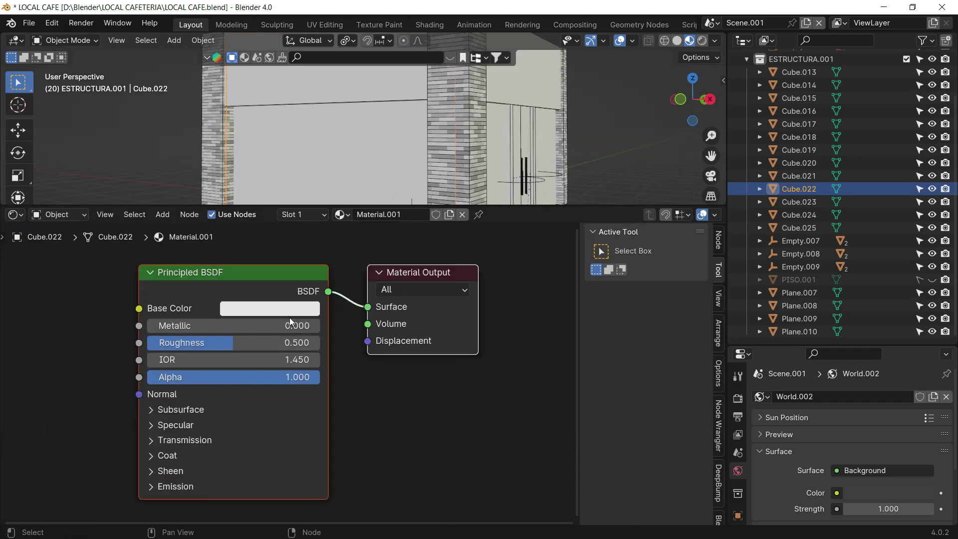
Set the new material's base colour to beige
middle_drag(278, 308, 306, 314)
click(305, 315)
drag(317, 141, 312, 154)
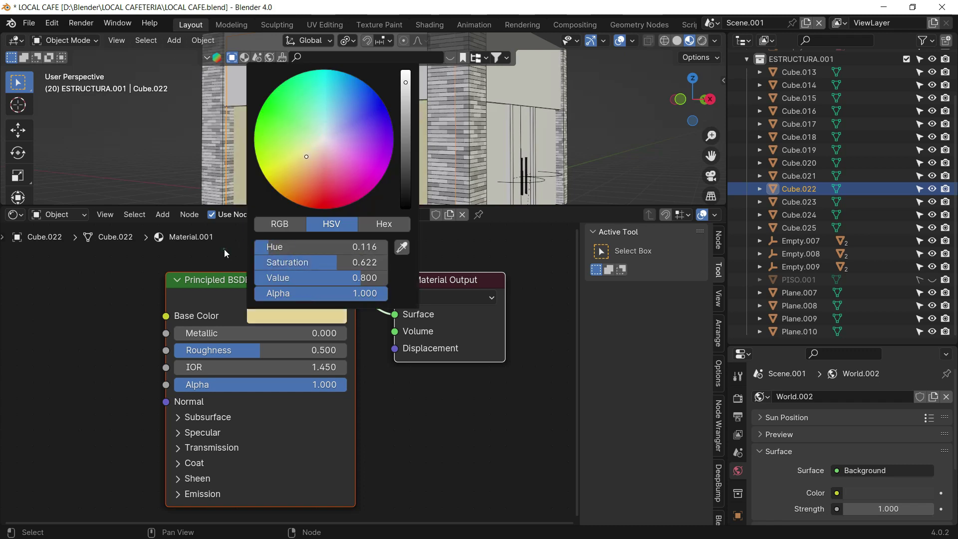
click(189, 147)
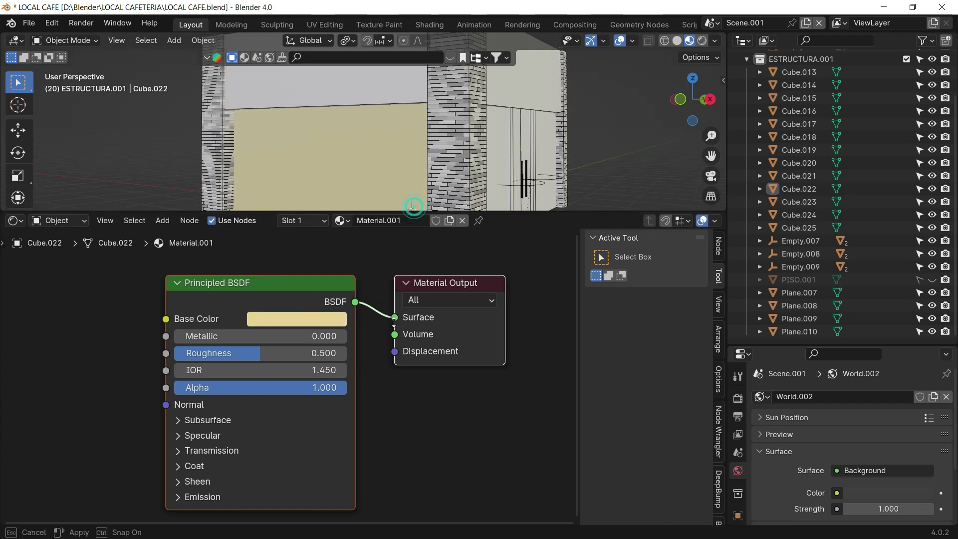
drag(414, 206, 394, 331)
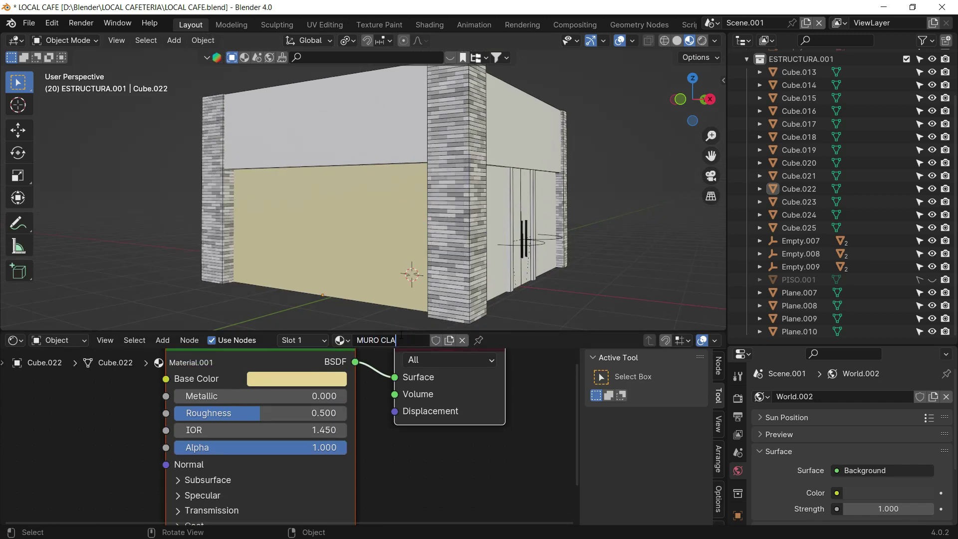
Assign the MURO CLARO material to the adjoining wall
middle_drag(631, 229, 450, 215)
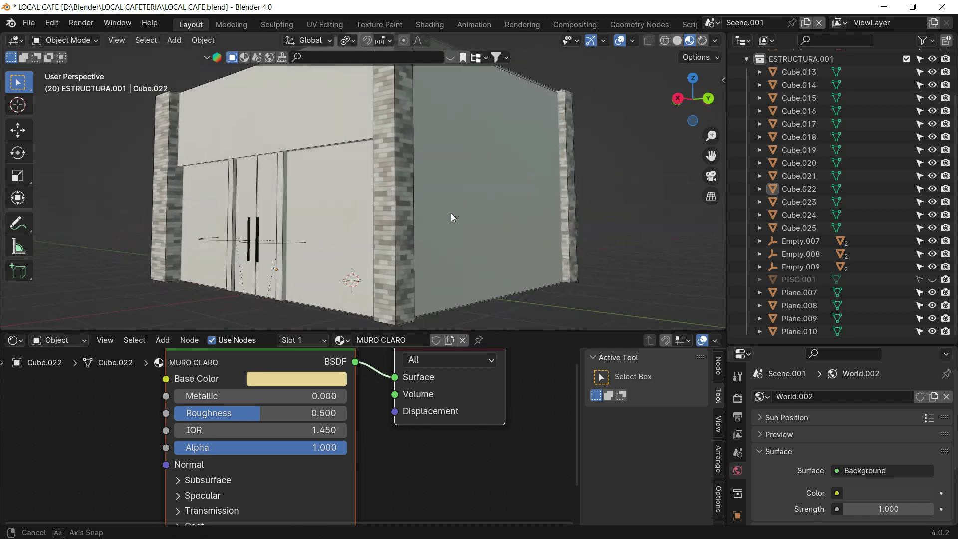
click(451, 228)
click(334, 341)
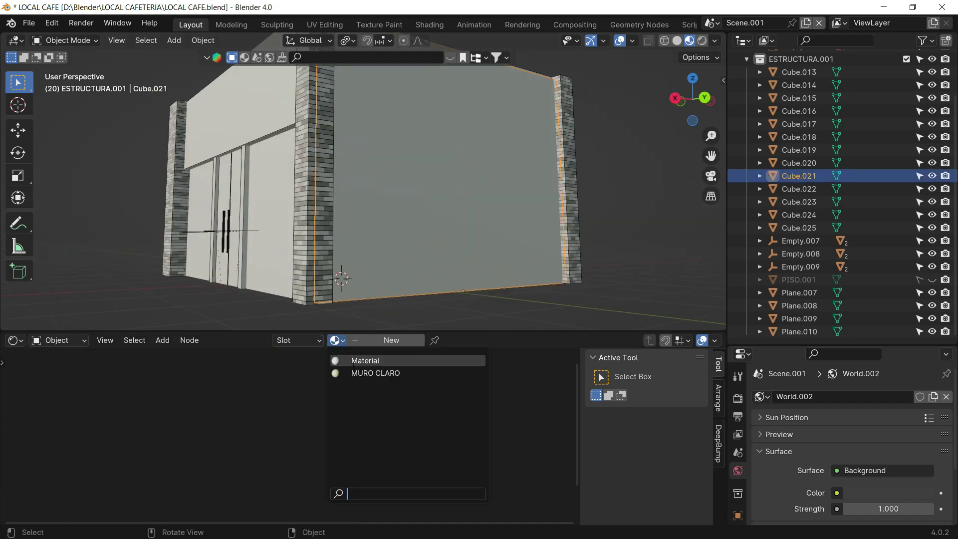
click(375, 373)
Deselect the wall and select the top front fascia piece
click(641, 189)
mouse_move(641, 190)
middle_down()
mouse_move(454, 191)
mouse_move(405, 109)
middle_up()
click(406, 109)
mouse_move(473, 167)
middle_down()
mouse_move(314, 169)
mouse_move(368, 115)
middle_up()
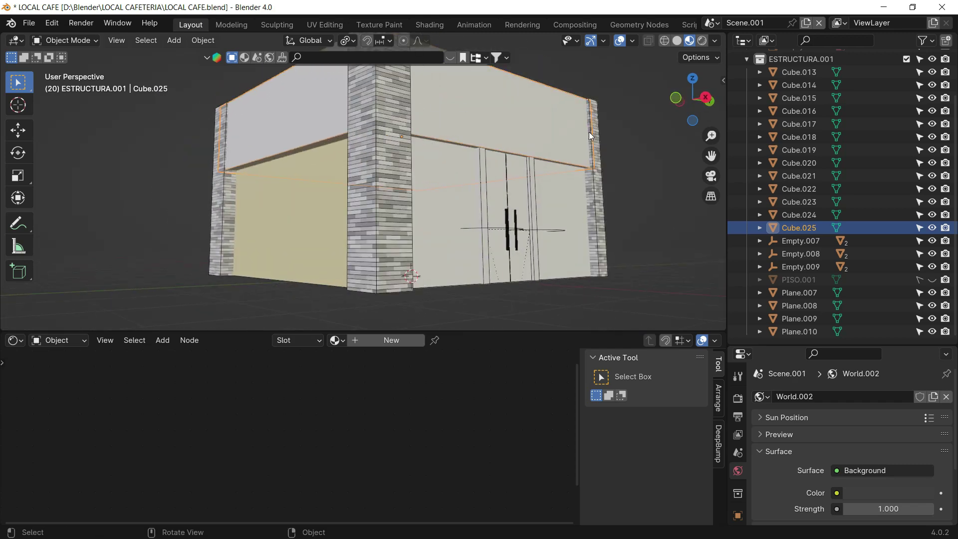
Create a METAL material on door post Cube.019 with Metallic 1.0 and Roughness 0.2
mouse_move(589, 132)
middle_down()
mouse_move(438, 111)
mouse_move(396, 202)
mouse_move(408, 145)
mouse_move(409, 186)
mouse_move(427, 145)
mouse_move(449, 180)
mouse_move(262, 194)
mouse_move(519, 183)
mouse_move(513, 206)
mouse_move(400, 137)
middle_up()
scroll(420, 163, up, 3)
click(461, 142)
click(393, 144)
click(474, 151)
click(396, 161)
click(375, 338)
double_click(378, 341)
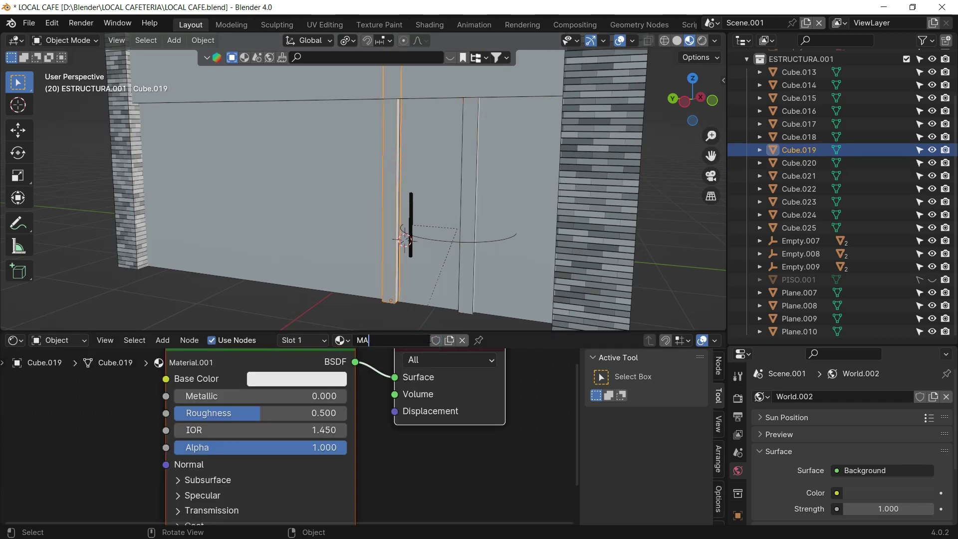
text(ETAL)
key(Return)
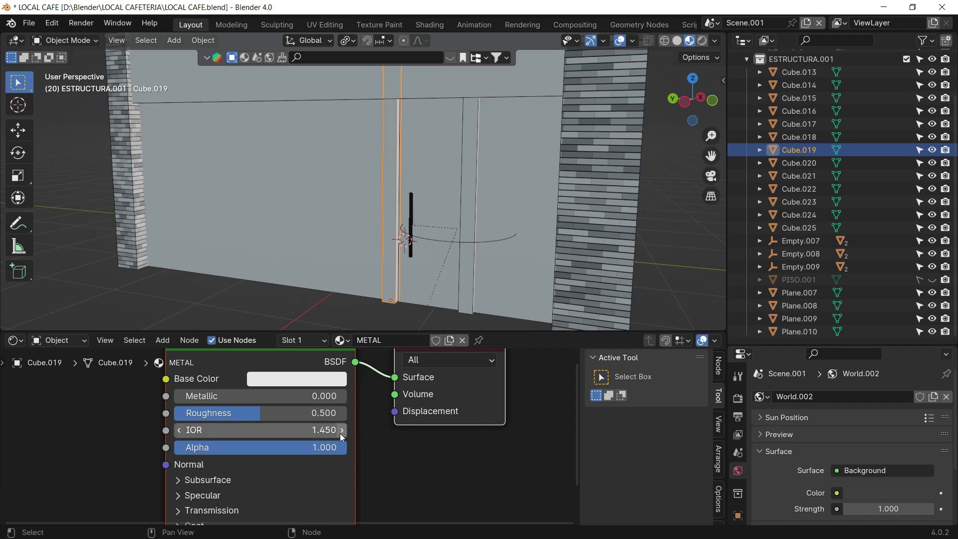
drag(269, 397, 291, 406)
click(288, 414)
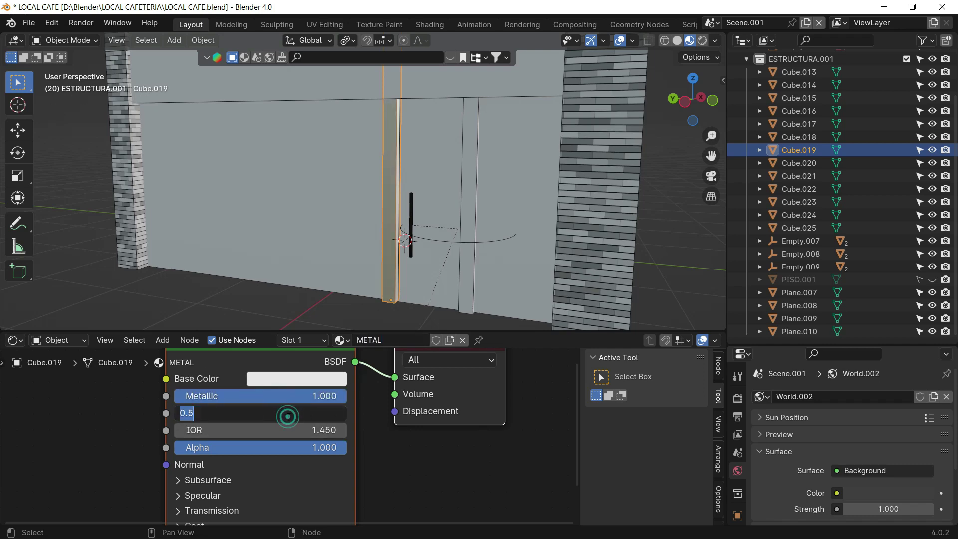
text(2)
key(Return)
scroll(442, 213, down, 3)
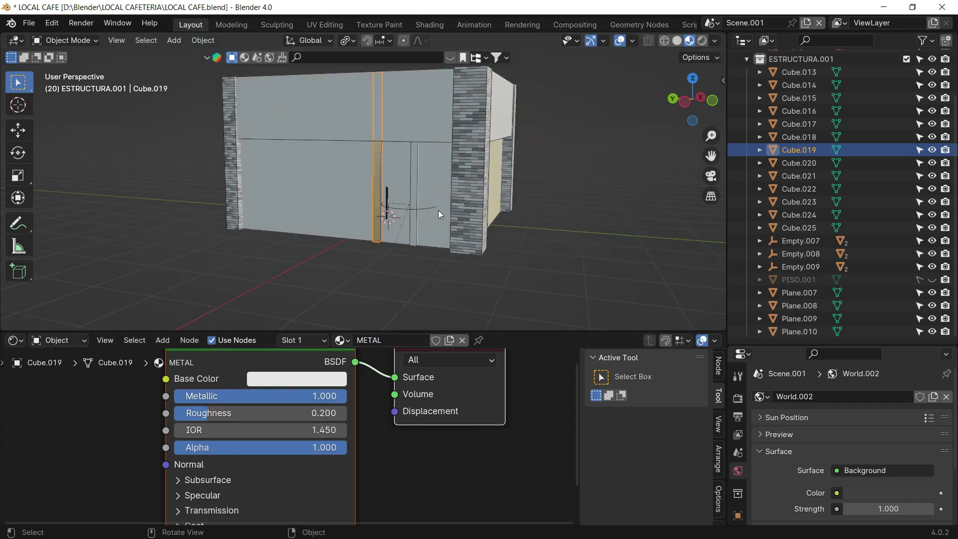
Assign the existing METAL material to the other door post, Cube.020
click(412, 172)
click(336, 342)
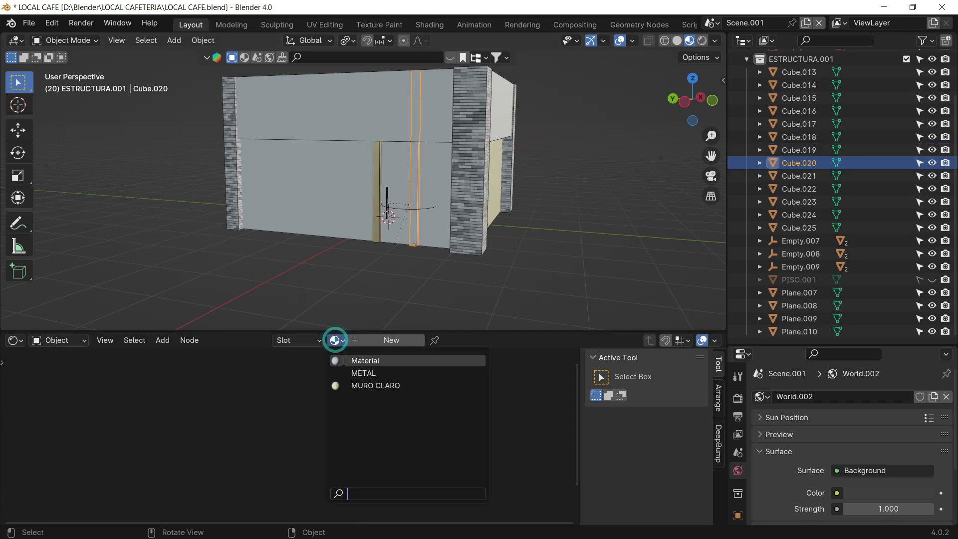
click(363, 372)
scroll(306, 131, up, 3)
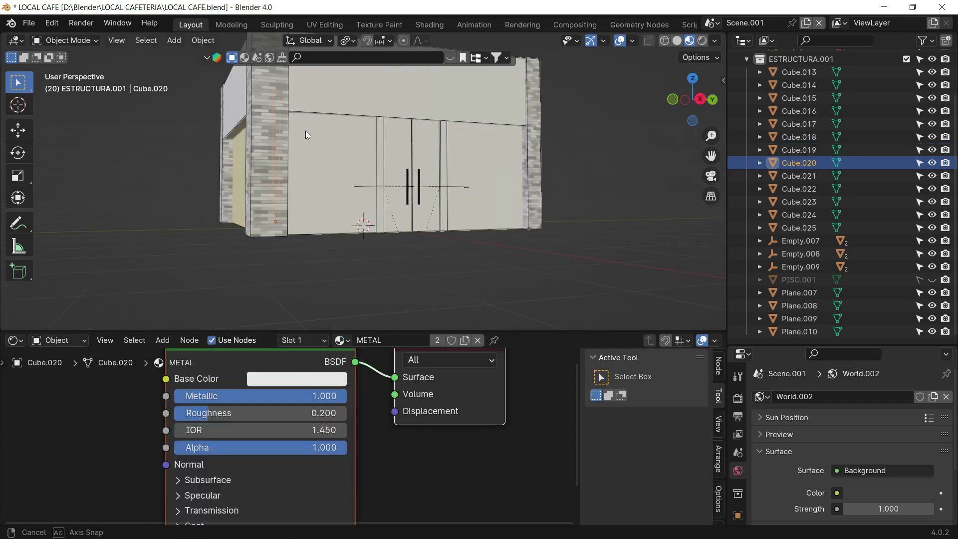
scroll(366, 139, up, 3)
scroll(366, 138, up, 2)
mouse_move(387, 152)
middle_down()
mouse_move(446, 138)
mouse_move(409, 141)
middle_up()
scroll(446, 138, down, 4)
click(473, 121)
Assign METAL to door frame pieces Cube.017 and Cube.018
shift+click(398, 135)
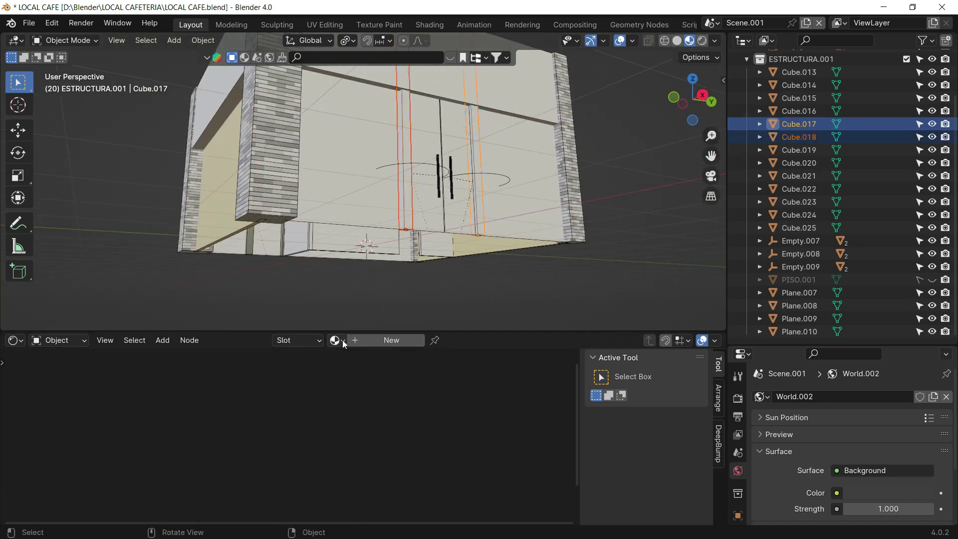
click(606, 271)
click(475, 127)
click(334, 341)
click(365, 368)
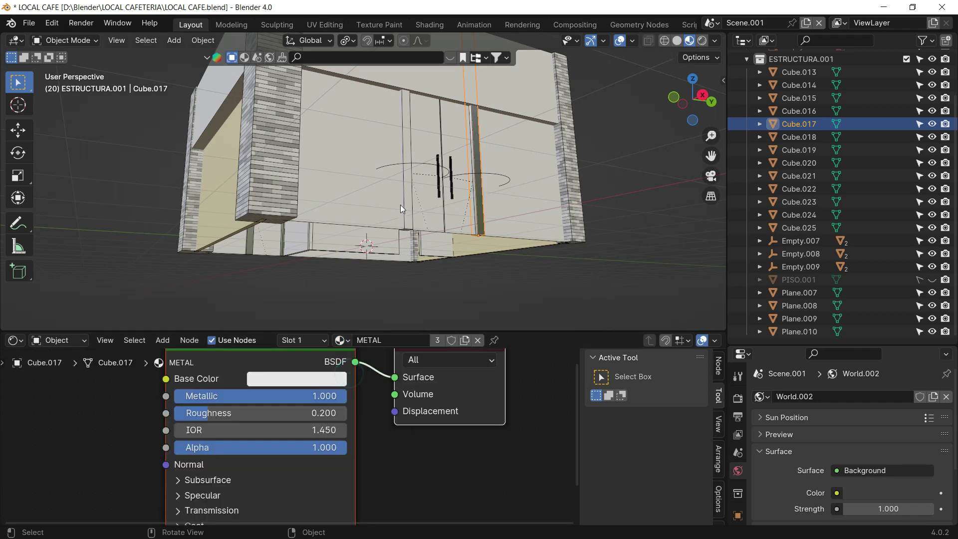
click(403, 142)
click(341, 339)
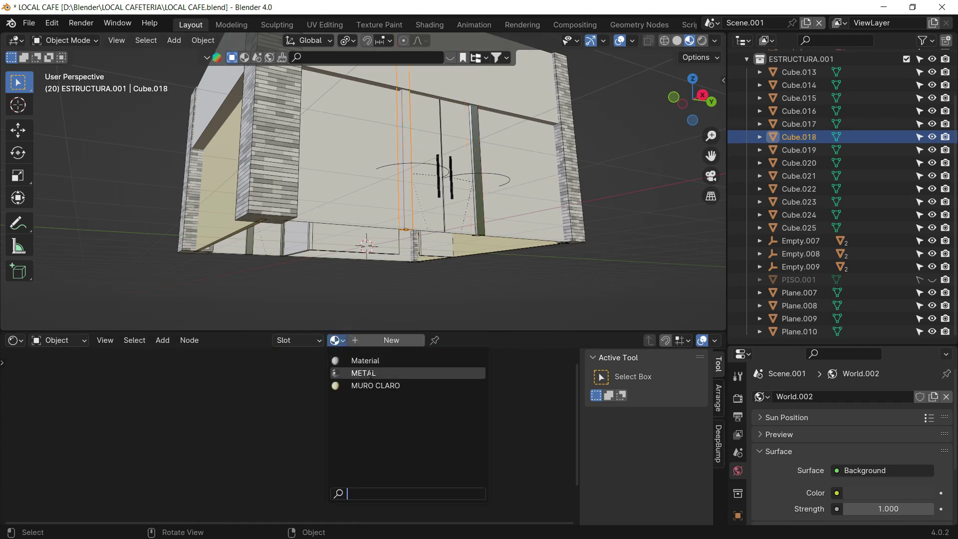
click(366, 368)
click(646, 176)
mouse_move(645, 176)
middle_down()
mouse_move(717, 191)
mouse_move(580, 143)
mouse_move(489, 189)
mouse_move(403, 214)
mouse_move(596, 218)
mouse_move(555, 163)
mouse_move(566, 132)
mouse_move(529, 218)
middle_up()
mouse_move(367, 197)
middle_down()
mouse_move(413, 114)
mouse_move(389, 149)
middle_up()
Assign MURO CLARO to interior wall panels Cube.023 and Cube.024
click(380, 165)
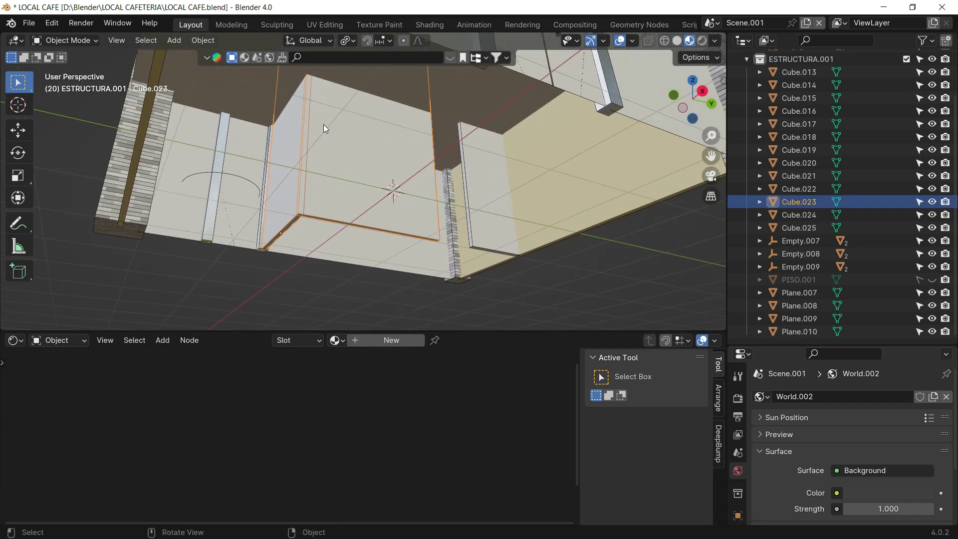
click(336, 340)
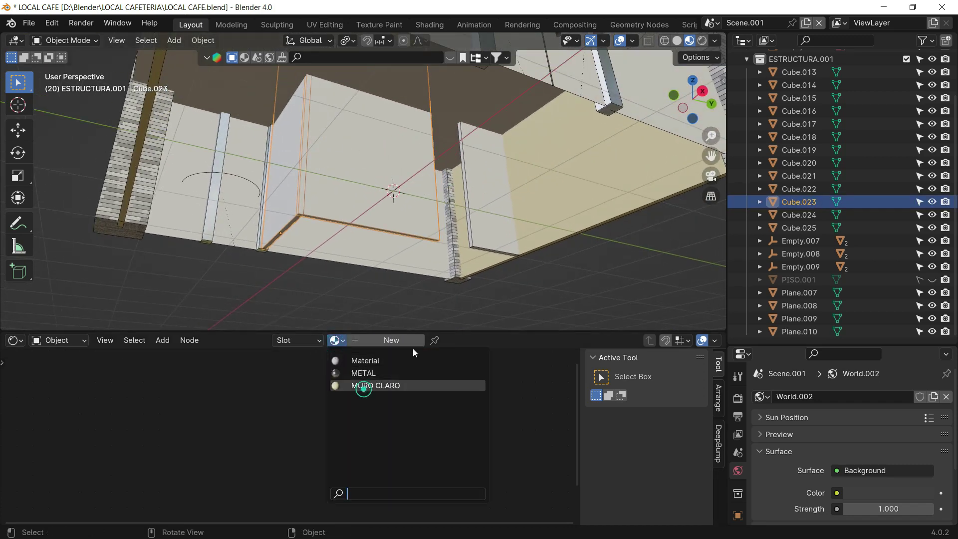
click(363, 387)
click(497, 176)
click(336, 341)
click(364, 387)
click(525, 297)
Hide the top front fascia piece Cube.025
mouse_move(517, 293)
middle_down()
mouse_move(404, 267)
mouse_move(425, 186)
middle_up()
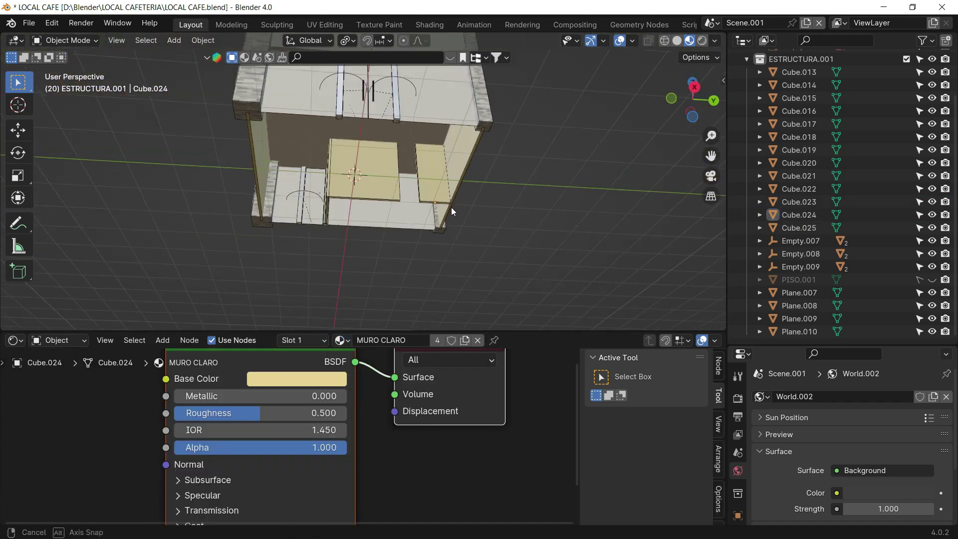
mouse_move(451, 208)
middle_down()
mouse_move(417, 164)
mouse_move(450, 148)
mouse_move(393, 167)
middle_up()
click(417, 164)
scroll(454, 145, up, 3)
scroll(418, 142, up, 2)
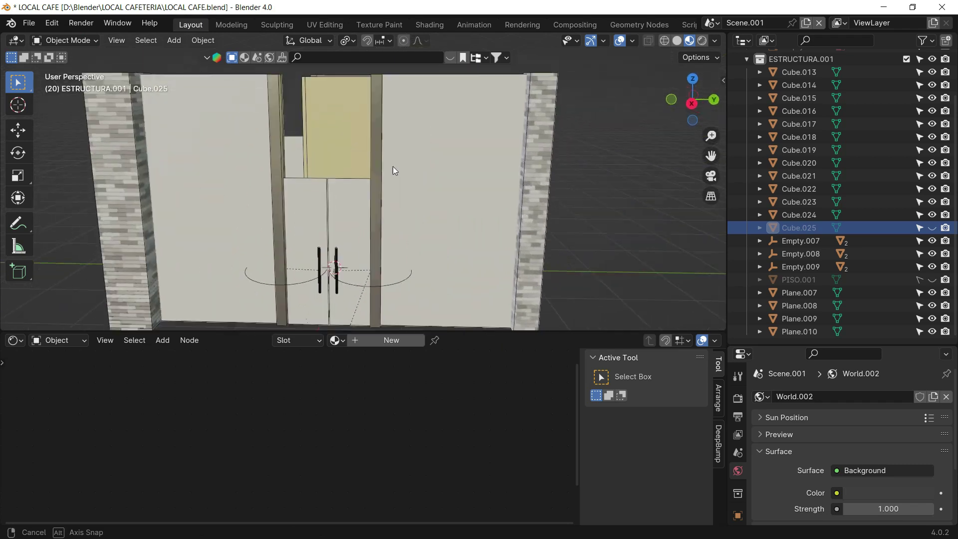
mouse_move(393, 166)
middle_down()
mouse_move(469, 163)
mouse_move(424, 186)
mouse_move(402, 176)
middle_up()
scroll(424, 186, down, 3)
Create a new material named CRISTAL on storefront pane Plane.007
click(395, 202)
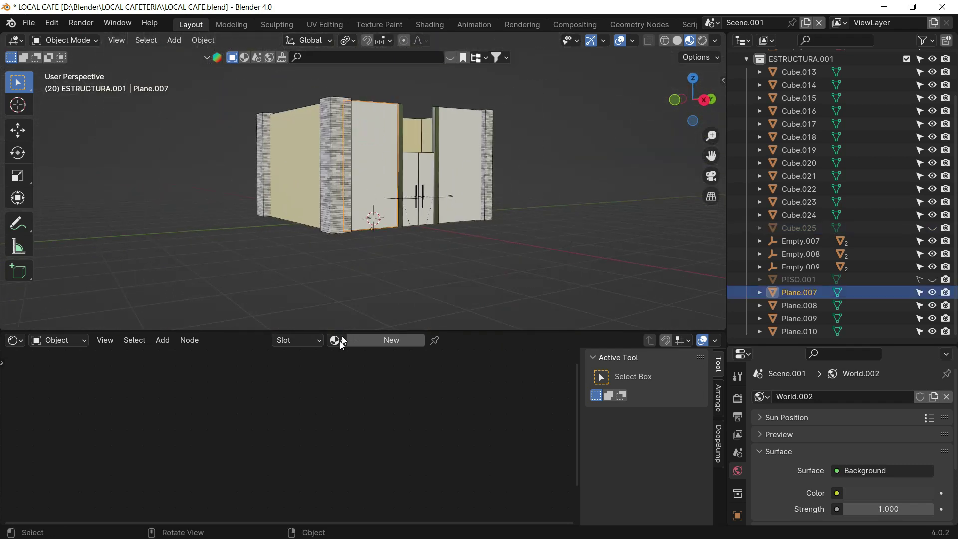
click(387, 340)
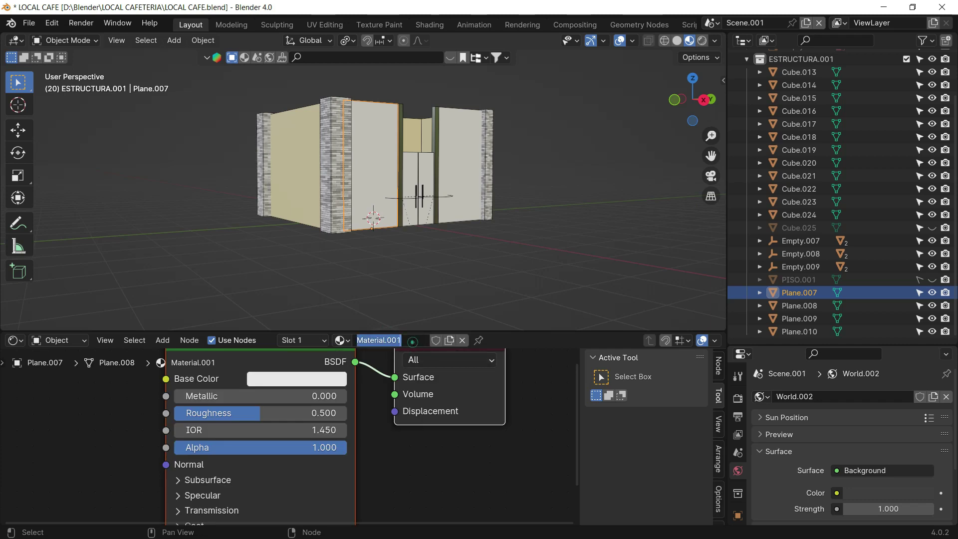
text(CRISTAL)
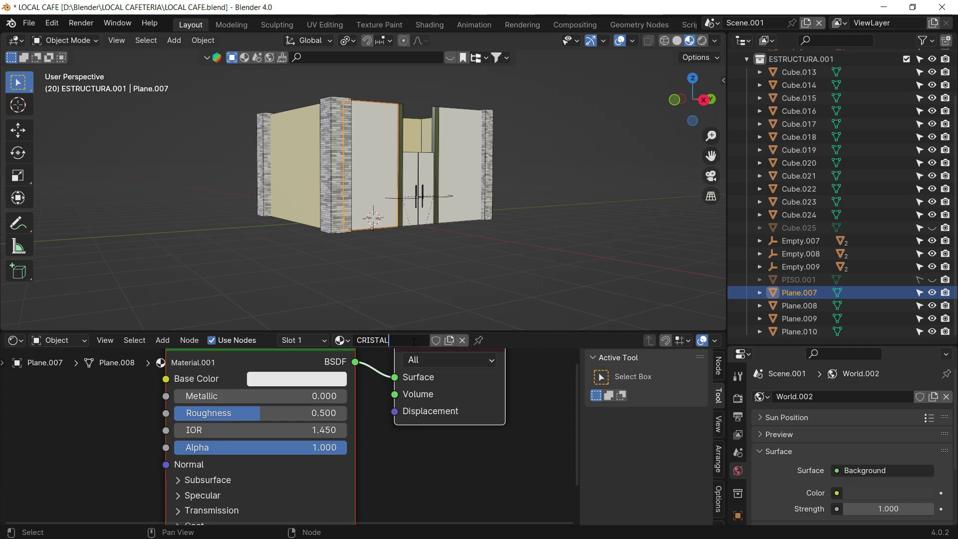
key(Return)
scroll(381, 438, down, 2)
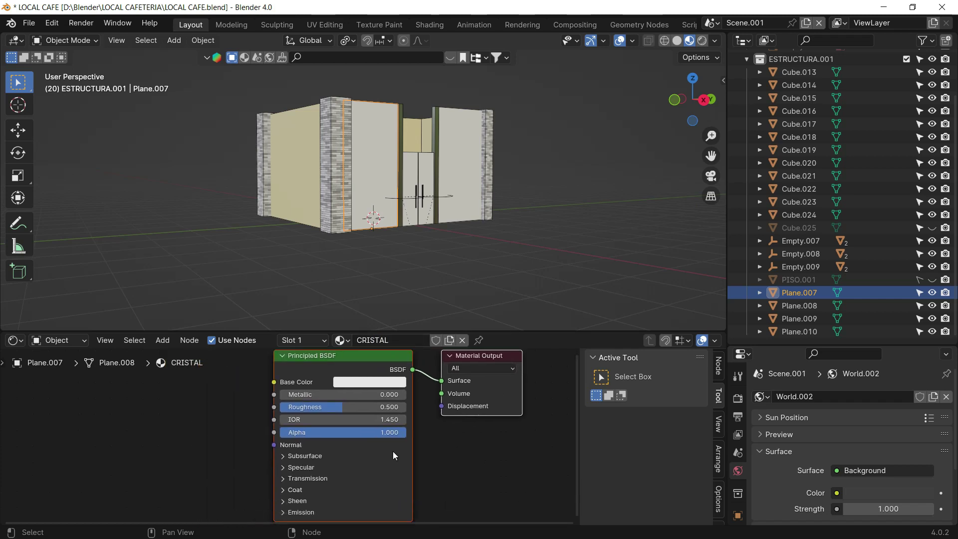
Replace the Principled BSDF with a Glass BSDF wired to Material Output Surface
click(373, 374)
key(Delete)
key(shift+a)
click(367, 361)
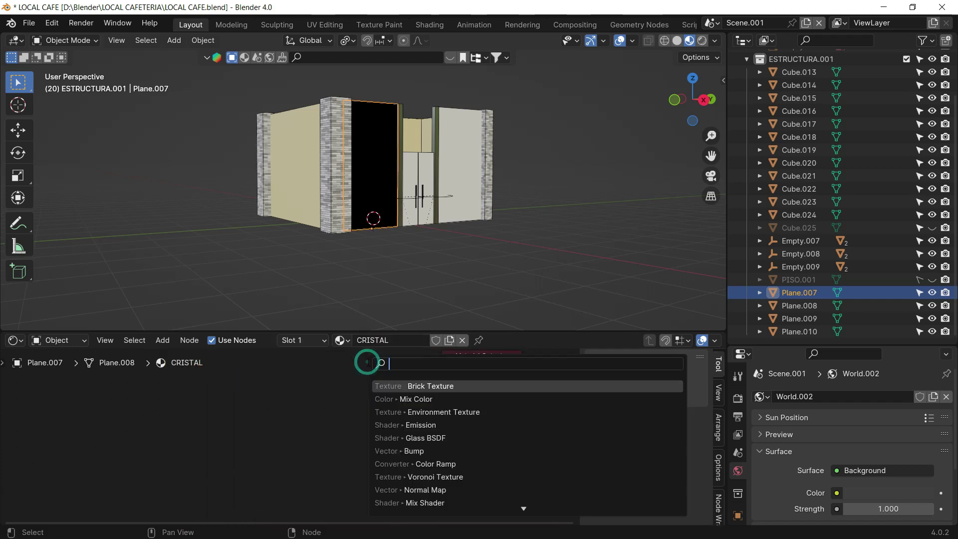
text(glass)
key(Return)
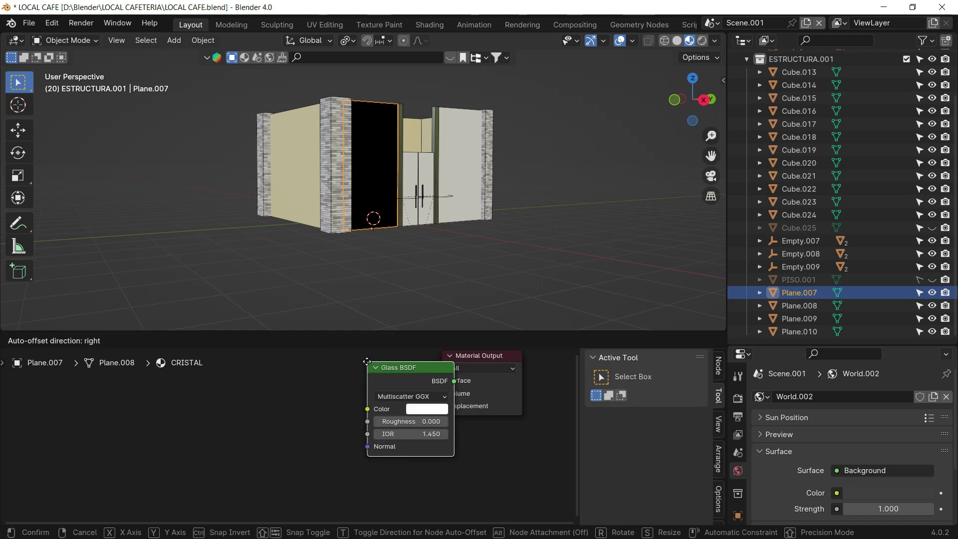
click(320, 378)
drag(333, 414, 412, 421)
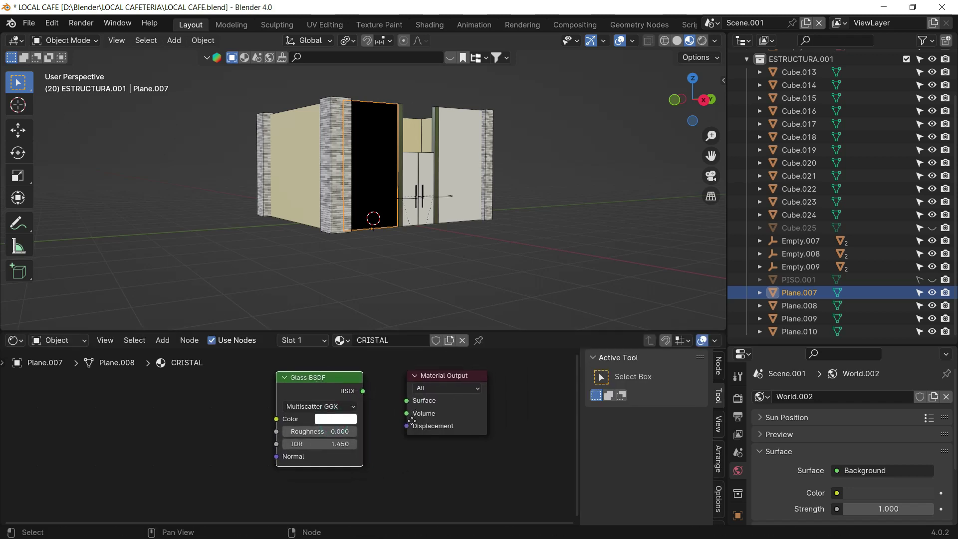
middle_drag(412, 420, 406, 449)
drag(358, 420, 400, 429)
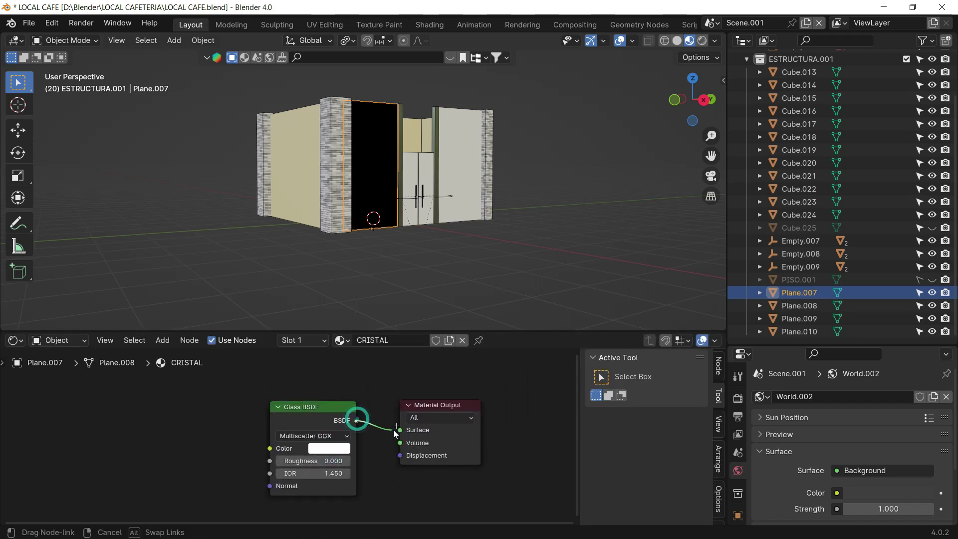
Link CRISTAL from Plane.007 to Plane.008, Plane.009, Plane.010 and Plane.013 via Link Materials
click(471, 140)
click(368, 174)
click(469, 141)
mouse_move(469, 140)
middle_down()
mouse_move(427, 215)
mouse_move(437, 224)
middle_up()
click(416, 230)
click(459, 203)
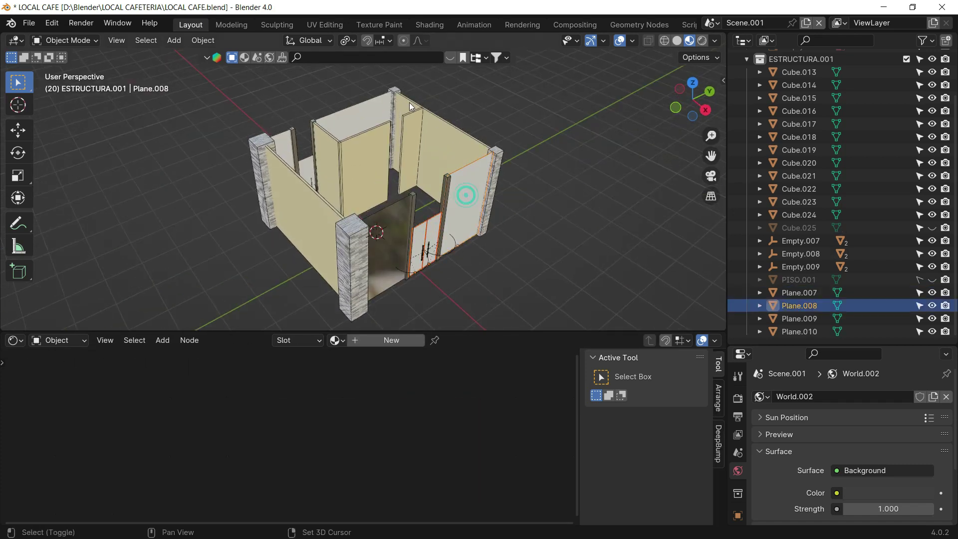
shift+click(286, 140)
shift+click(308, 166)
shift+click(322, 202)
shift+click(388, 207)
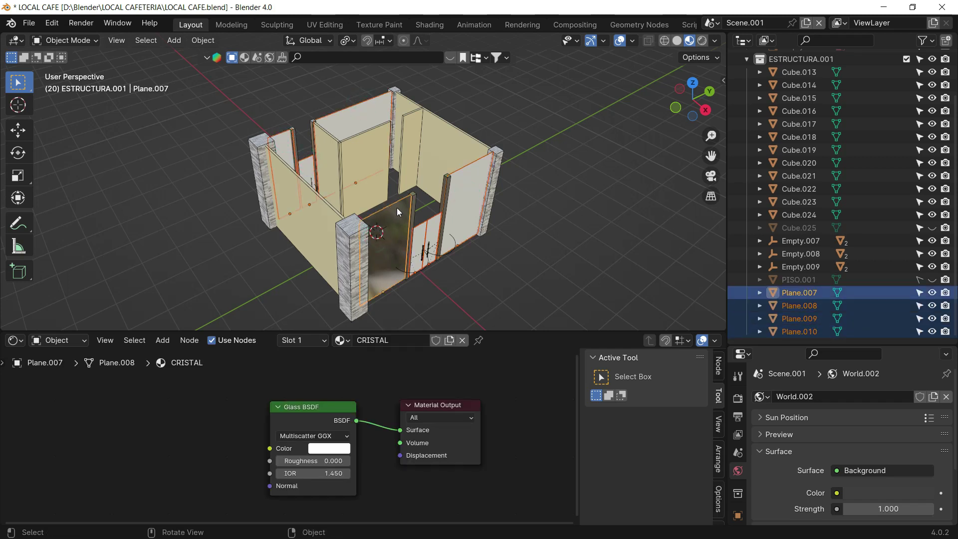
click(203, 40)
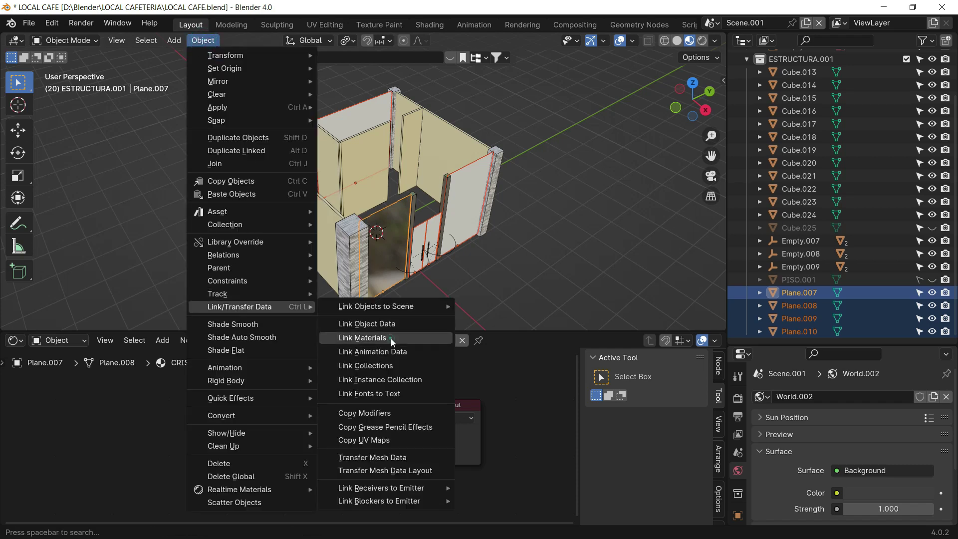
click(391, 338)
Unhide fascia block Cube.025 in the Outliner and enlarge the 3D view
click(520, 251)
middle_drag(520, 250, 484, 221)
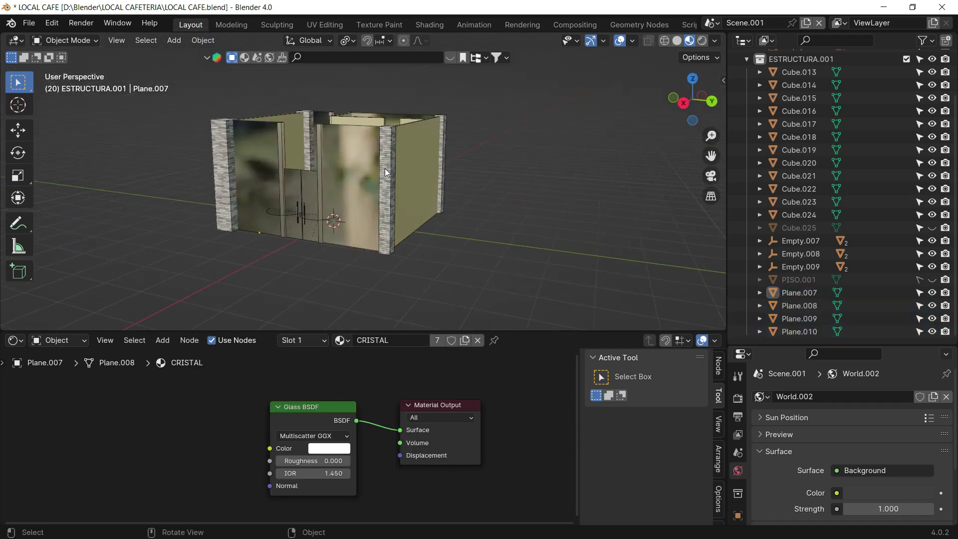
scroll(405, 204, up, 5)
mouse_move(401, 175)
middle_down()
mouse_move(492, 145)
mouse_move(430, 186)
mouse_move(445, 176)
middle_up()
scroll(494, 142, down, 5)
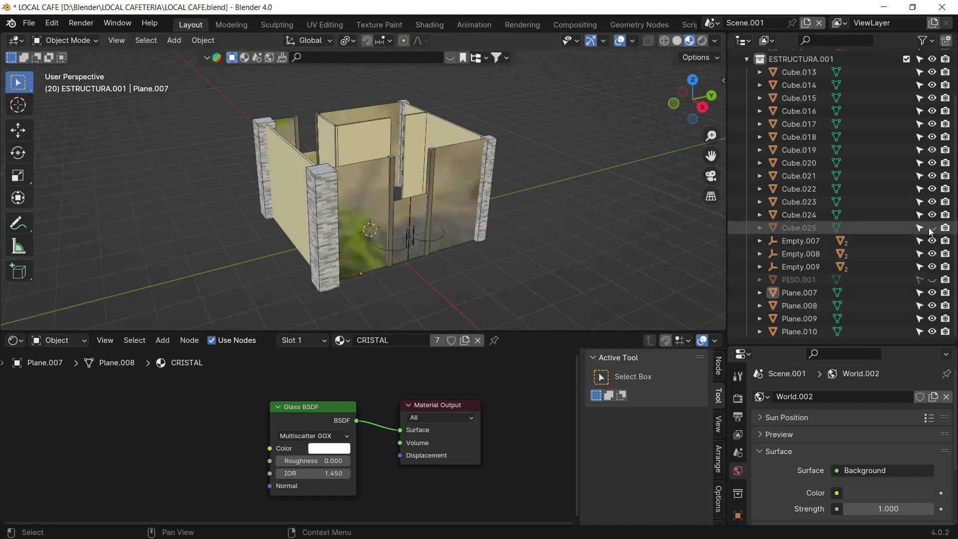
click(931, 227)
mouse_move(567, 171)
middle_down()
mouse_move(366, 255)
mouse_move(482, 243)
mouse_move(493, 258)
middle_up()
scroll(366, 251, up, 3)
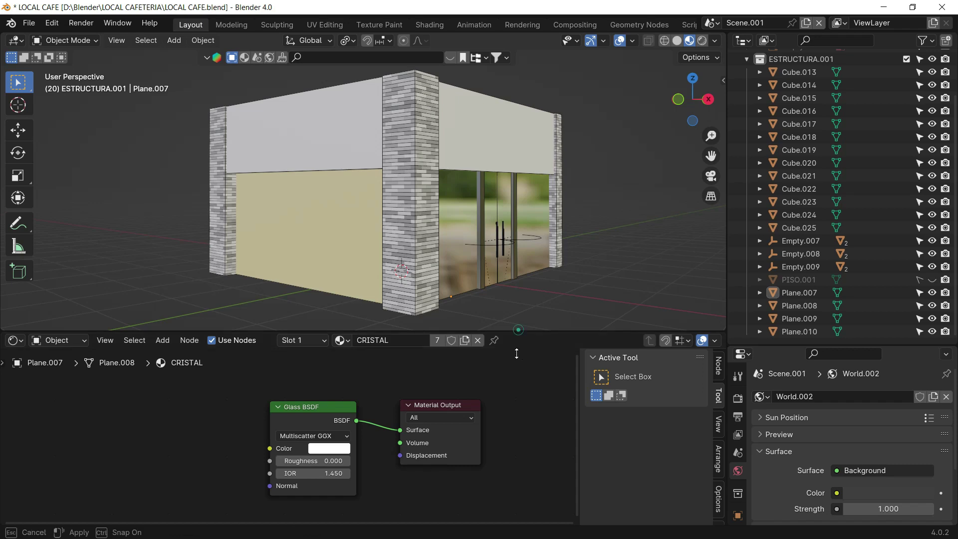
drag(518, 332, 508, 424)
mouse_move(497, 318)
middle_down()
mouse_move(462, 351)
mouse_move(482, 201)
middle_up()
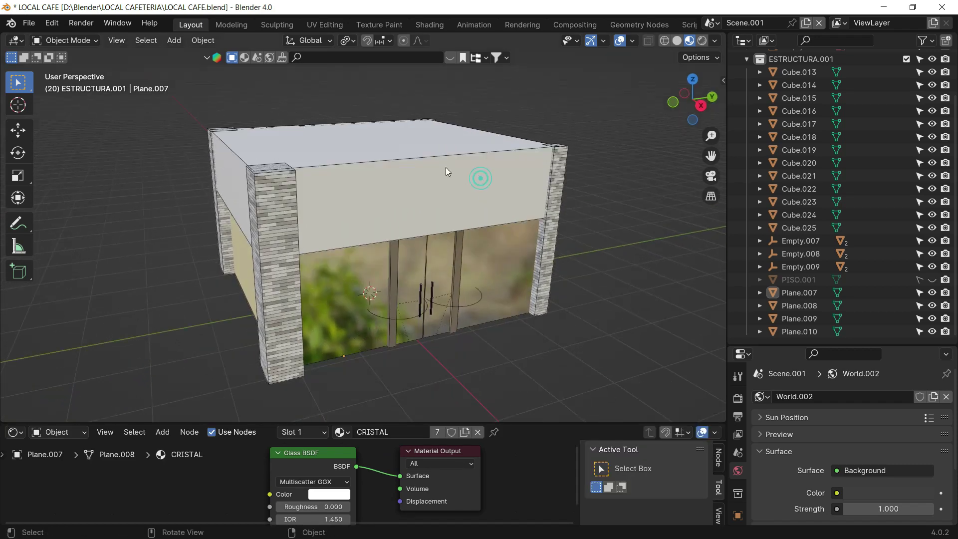
Select fascia block Cube.025 while orbiting around the café
click(286, 131)
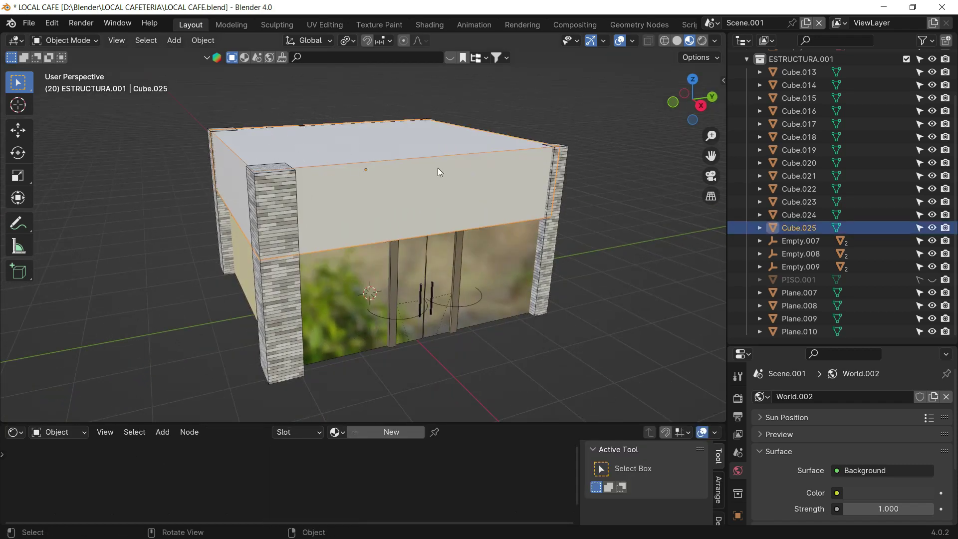
mouse_move(365, 190)
middle_down()
mouse_move(435, 158)
mouse_move(479, 212)
middle_up()
click(406, 171)
mouse_move(279, 213)
middle_down()
mouse_move(511, 218)
mouse_move(358, 173)
middle_up()
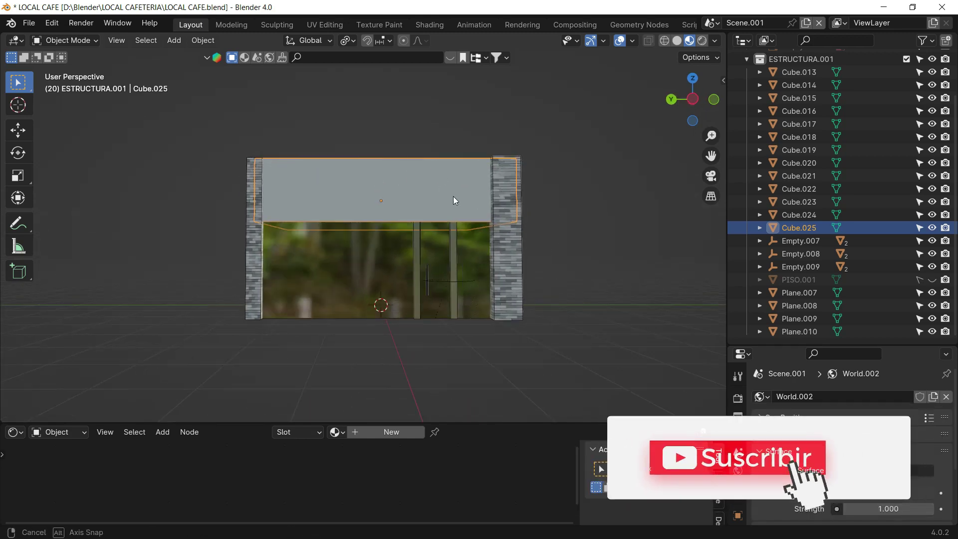
middle_drag(452, 196, 252, 180)
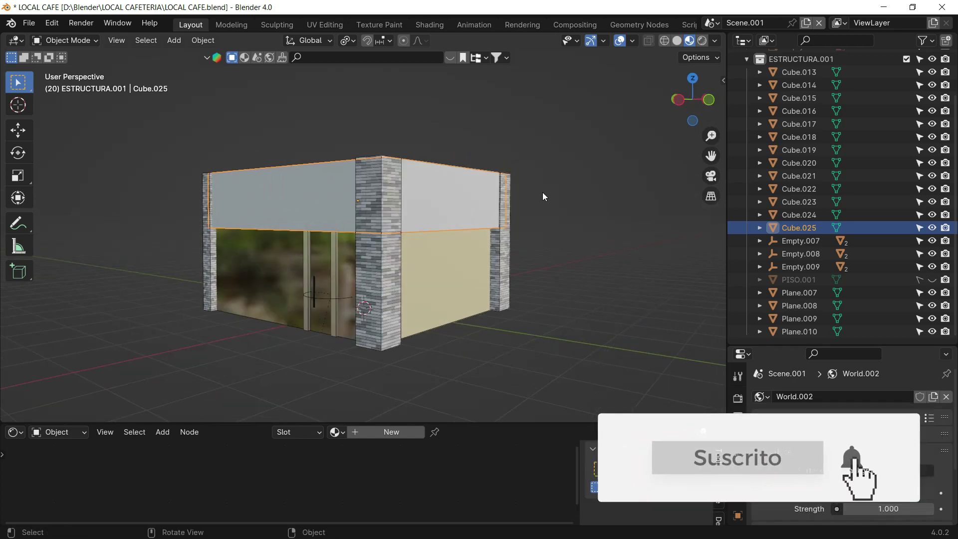
mouse_move(542, 195)
middle_down()
mouse_move(380, 194)
mouse_move(468, 183)
middle_up()
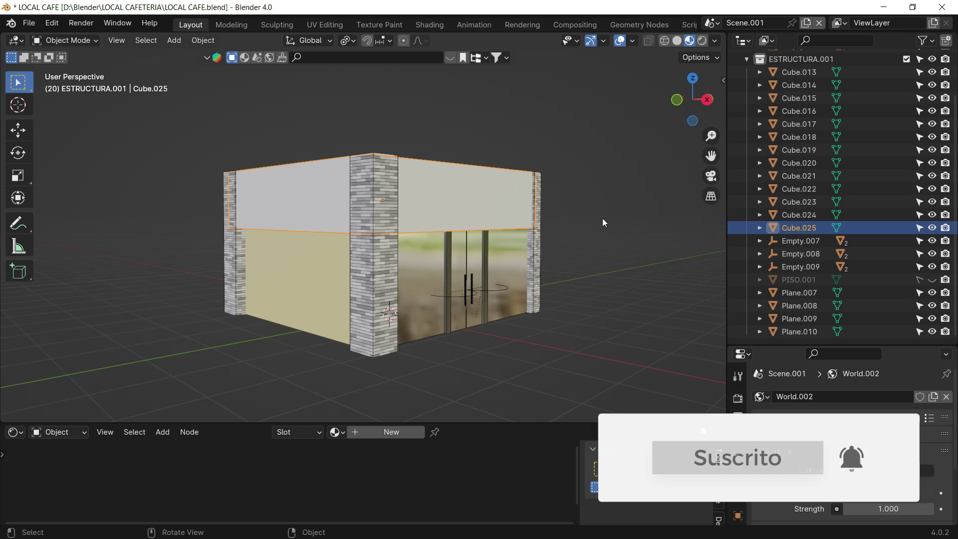
click(610, 200)
click(469, 196)
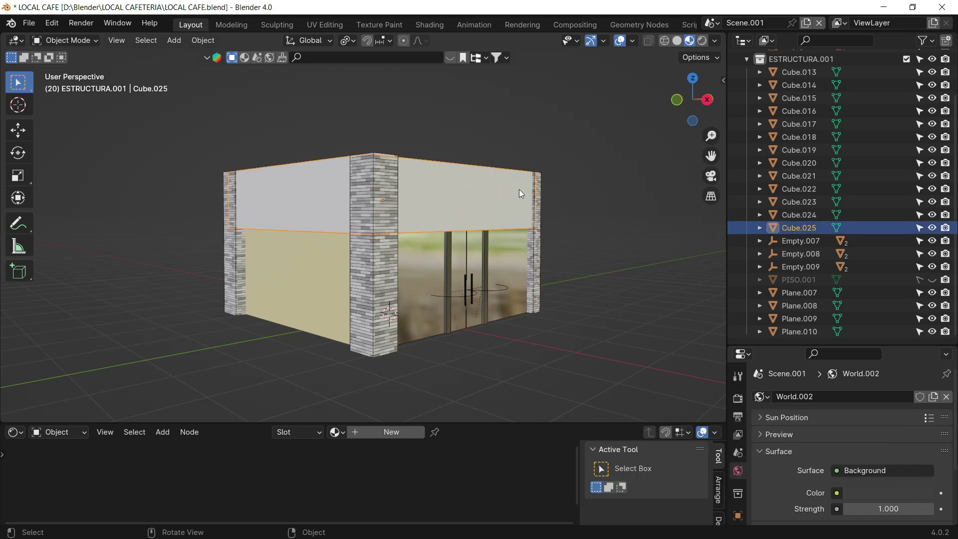
mouse_move(519, 192)
middle_down()
mouse_move(483, 257)
mouse_move(485, 205)
middle_up()
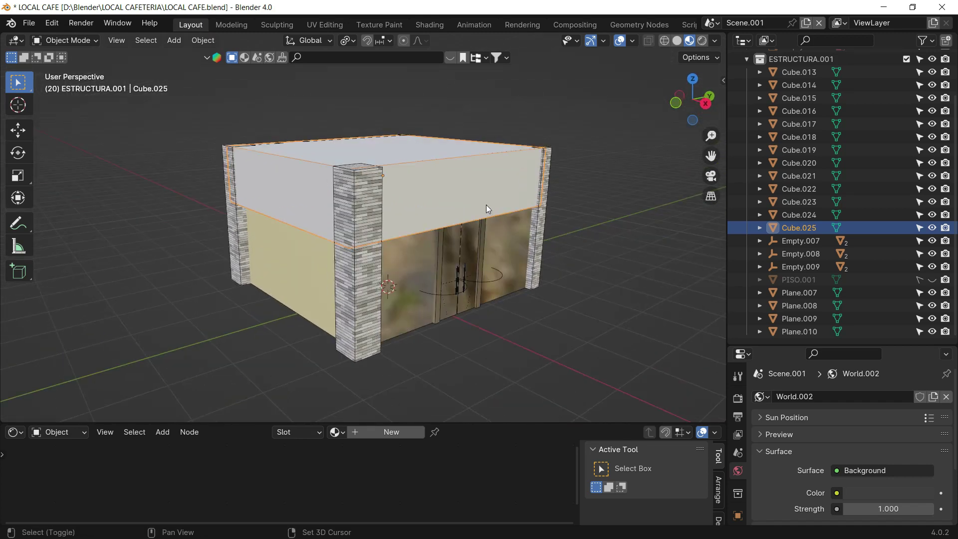
Toggle Local View so Cube.025 is shown alone, then reselect it
click(117, 43)
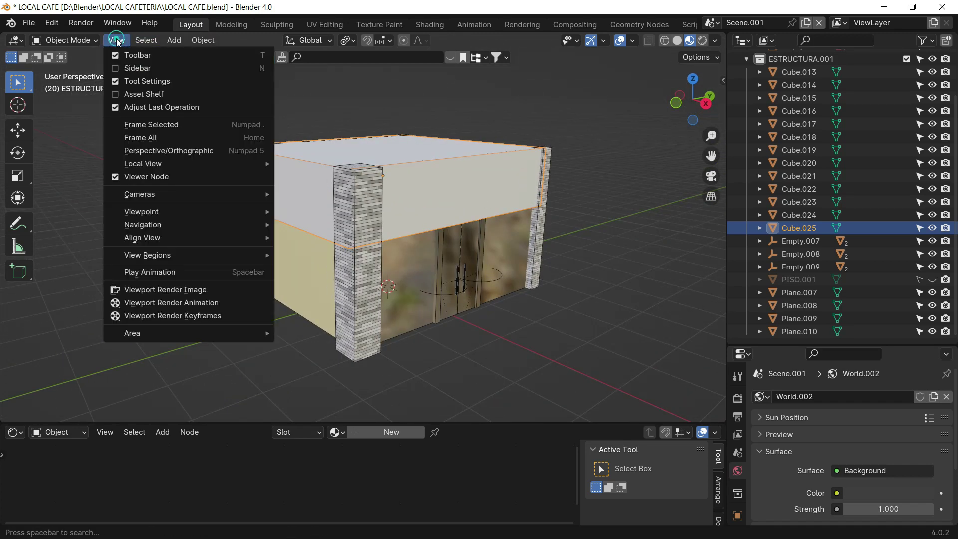
mouse_move(142, 164)
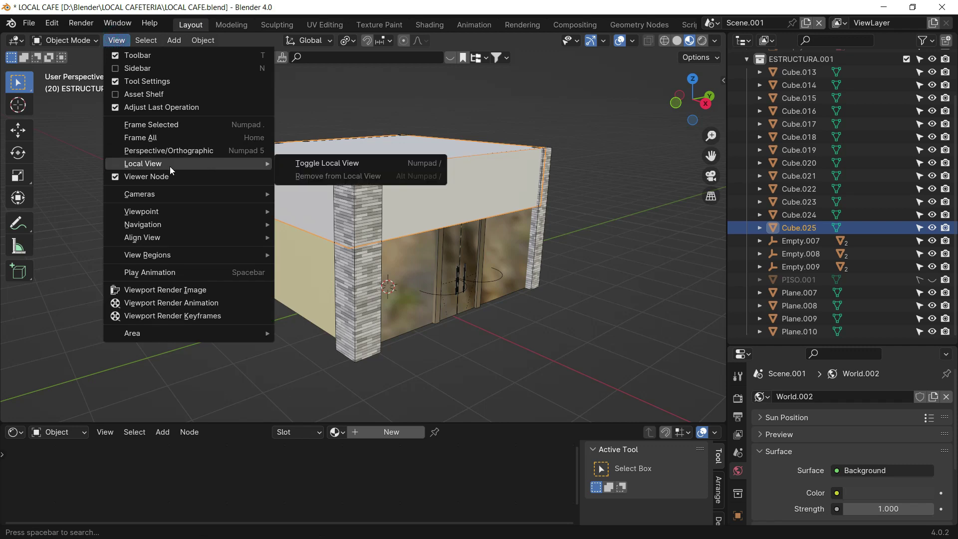
click(353, 167)
click(570, 185)
mouse_move(570, 186)
middle_down()
mouse_move(452, 290)
mouse_move(394, 294)
middle_up()
click(381, 208)
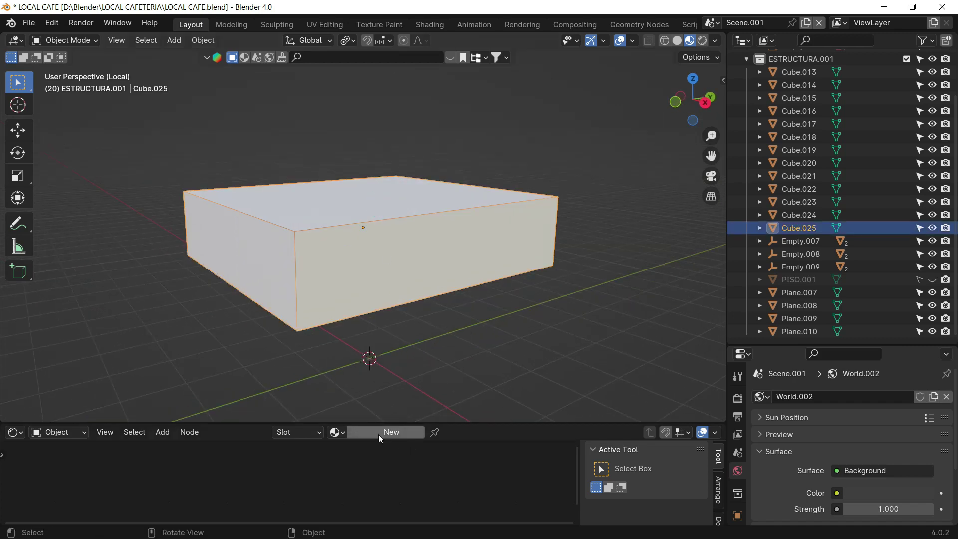
Create a new material named VINILO LOGO on fascia block Cube.025
drag(391, 423, 397, 300)
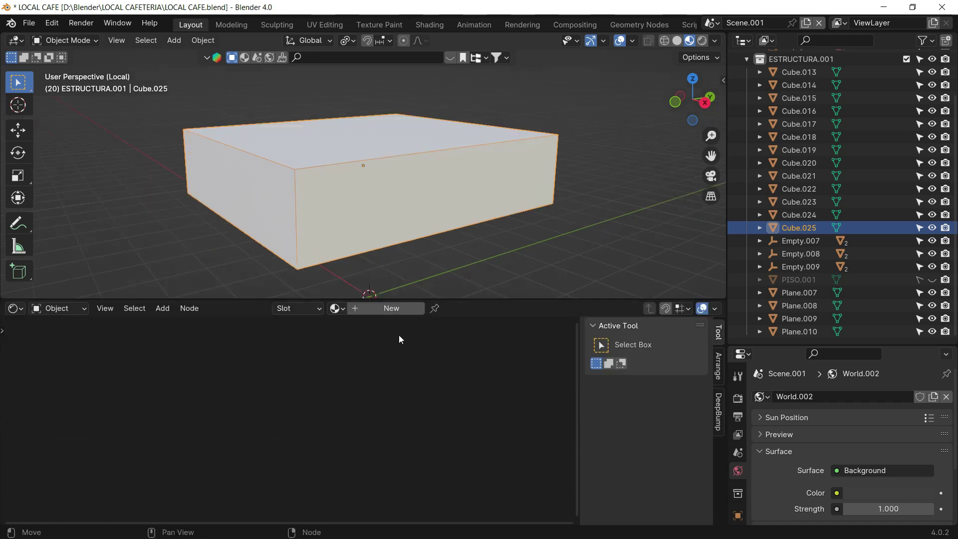
click(396, 310)
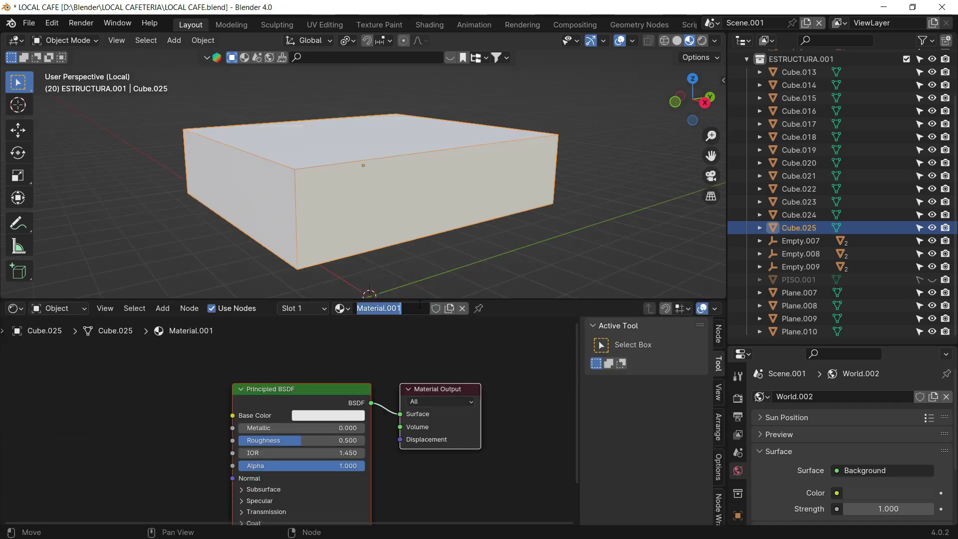
text(LOGO)
key(Return)
drag(426, 301, 411, 329)
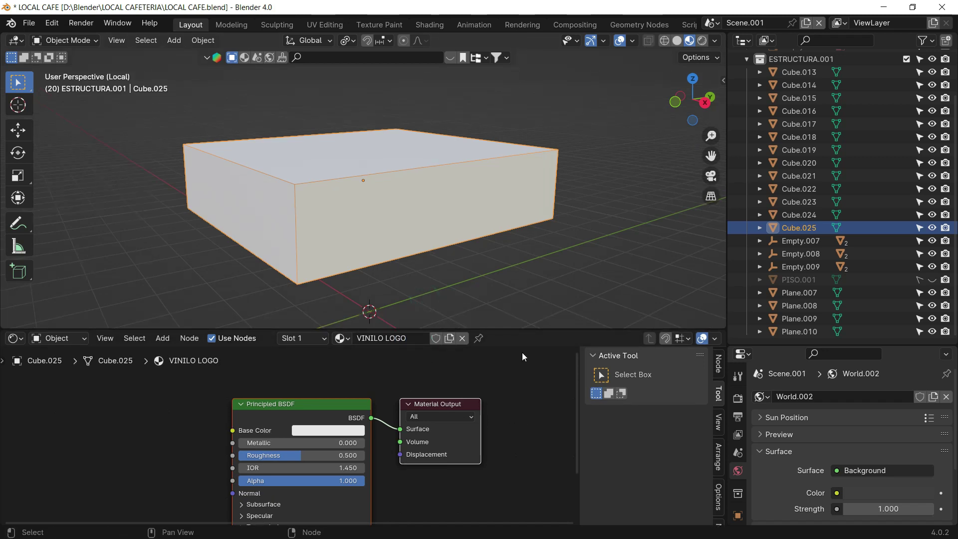
drag(526, 329, 527, 389)
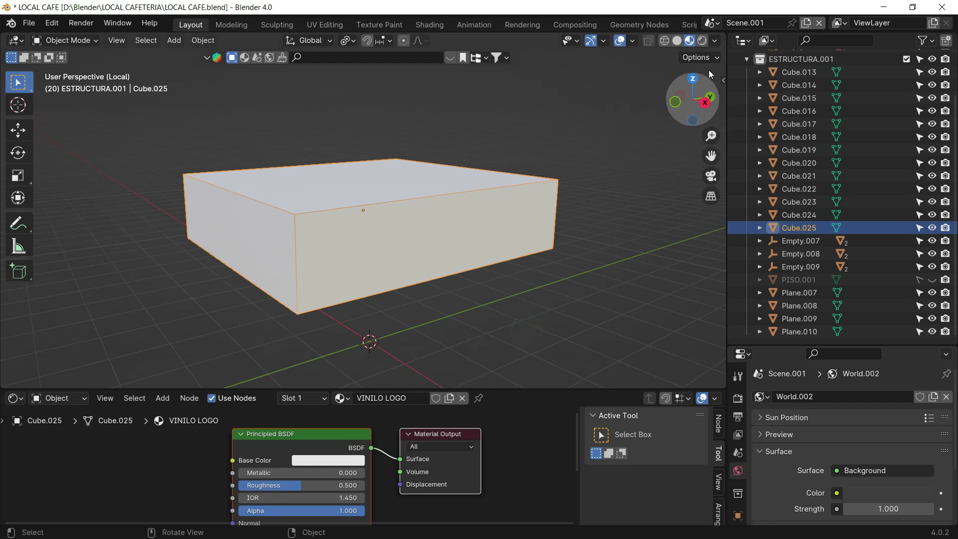
Split the 3D view and turn the right area into an Image Editor
click(352, 194)
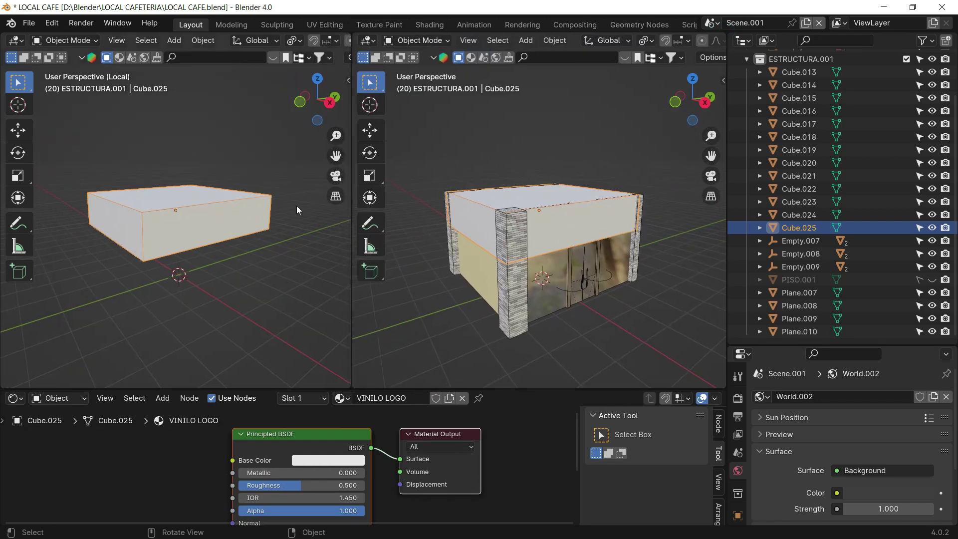
click(373, 43)
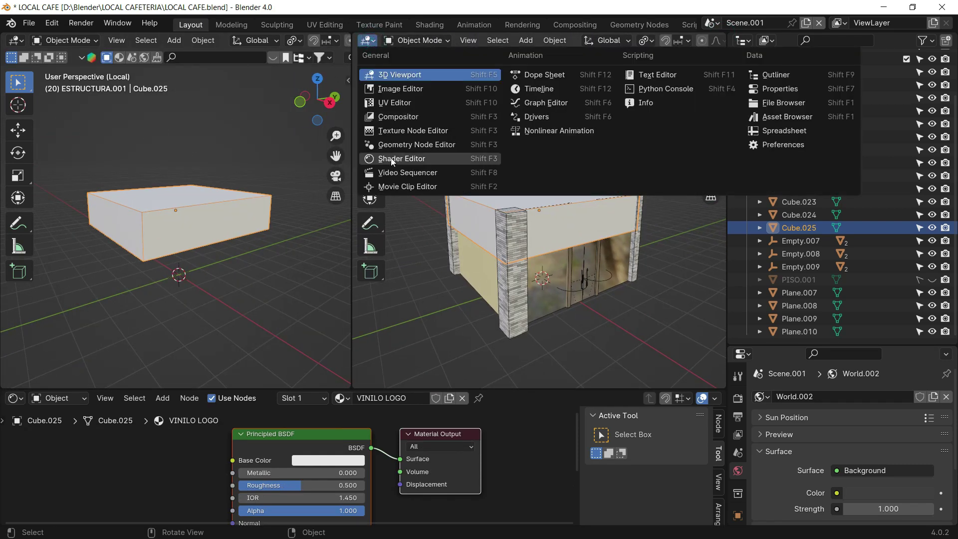
click(393, 103)
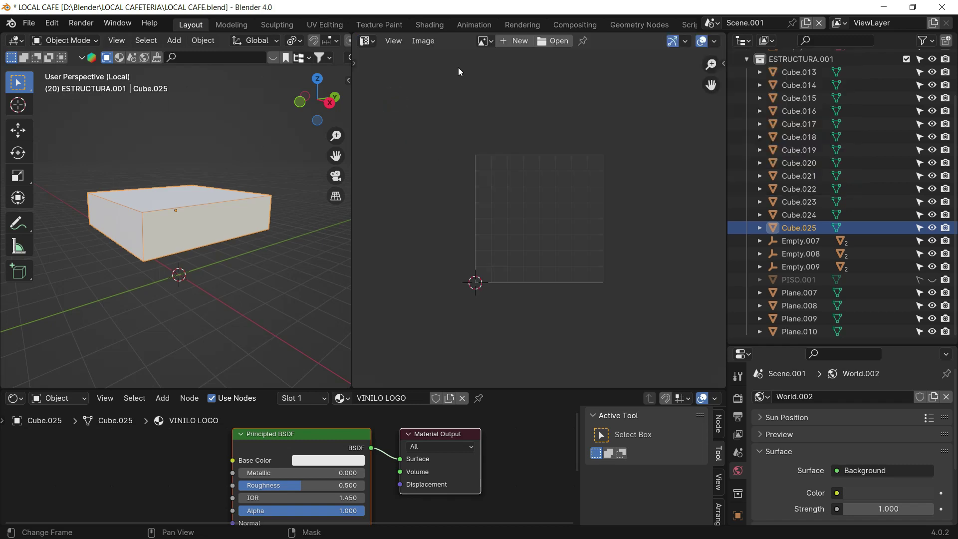
drag(369, 388, 368, 270)
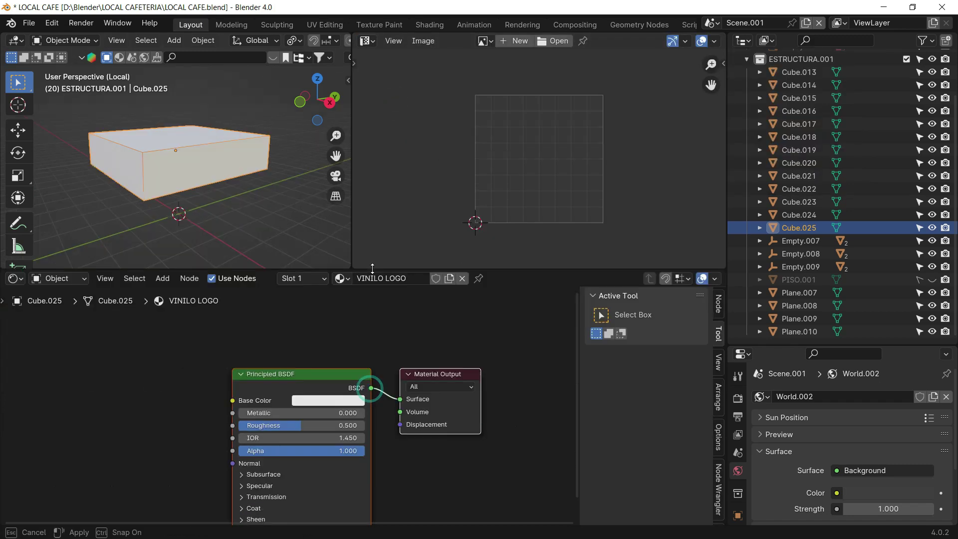
middle_drag(337, 449, 433, 374)
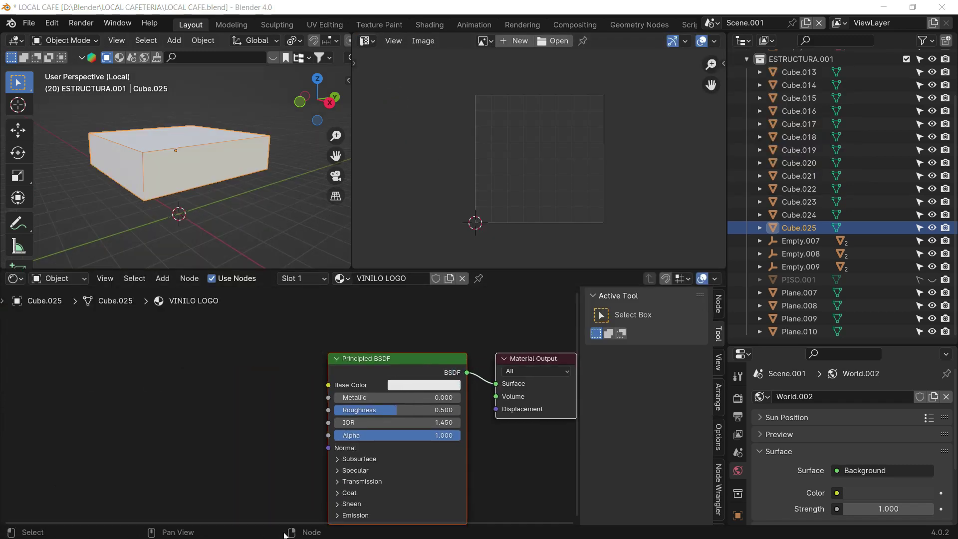
Open the LOCAL CAFETERIA project's LOGO folder in File Explorer
key(super)
click(317, 525)
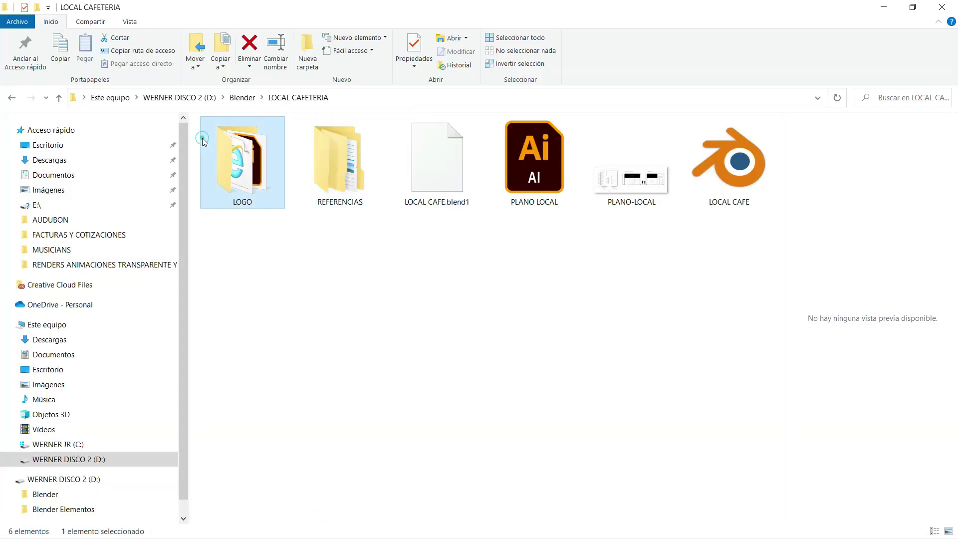
double_click(212, 143)
click(375, 153)
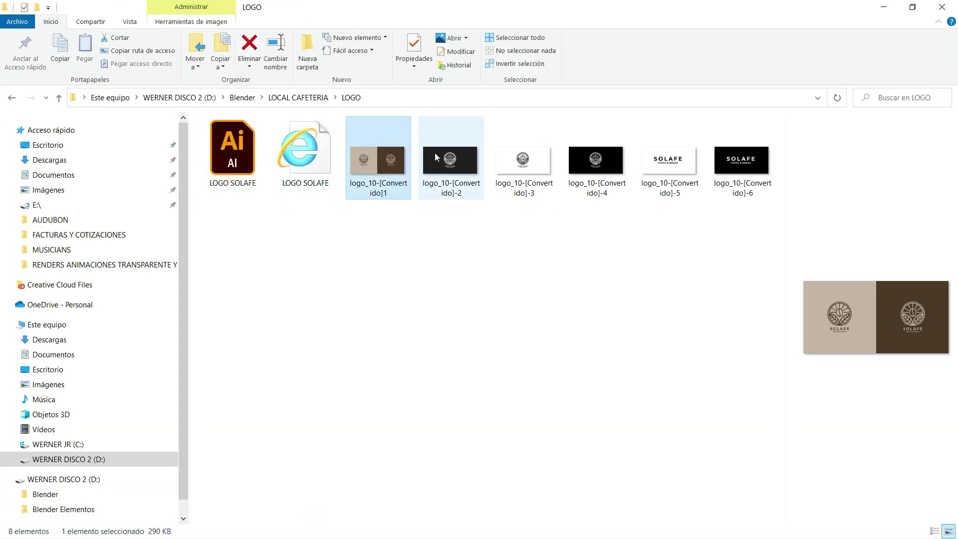
ctrl+scroll(509, 210, up, 2)
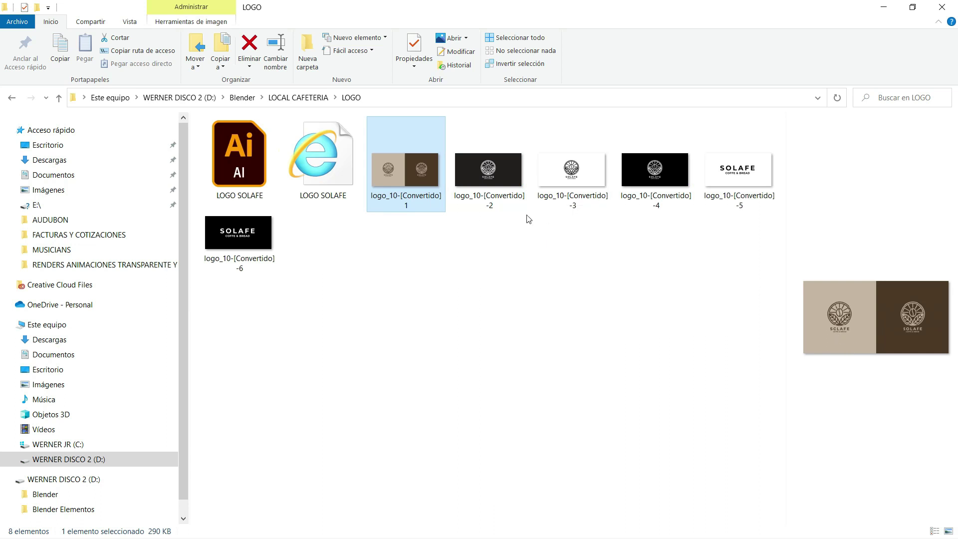
ctrl+scroll(527, 218, up, 1)
ctrl+scroll(527, 219, up, 1)
Preview the logo variants, comparing the black and white SOLAFE images
click(663, 175)
click(579, 295)
click(394, 306)
click(707, 291)
click(636, 303)
click(595, 297)
click(236, 312)
click(545, 226)
click(447, 296)
click(547, 217)
click(729, 209)
click(624, 221)
click(670, 309)
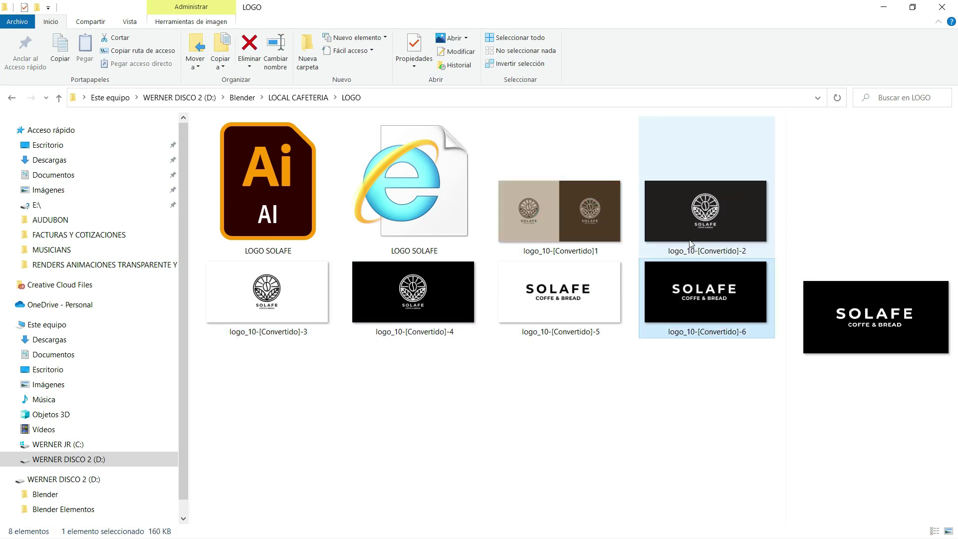
click(557, 296)
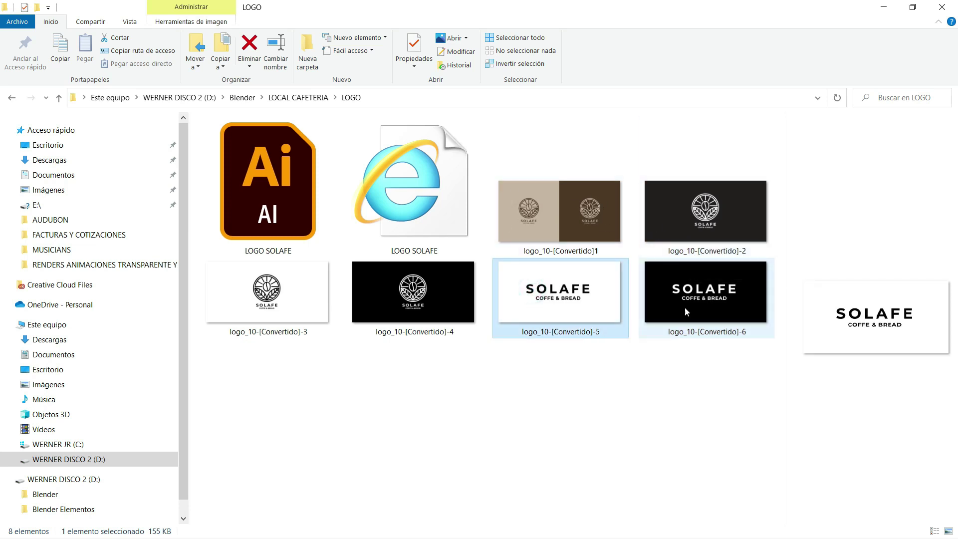
click(692, 318)
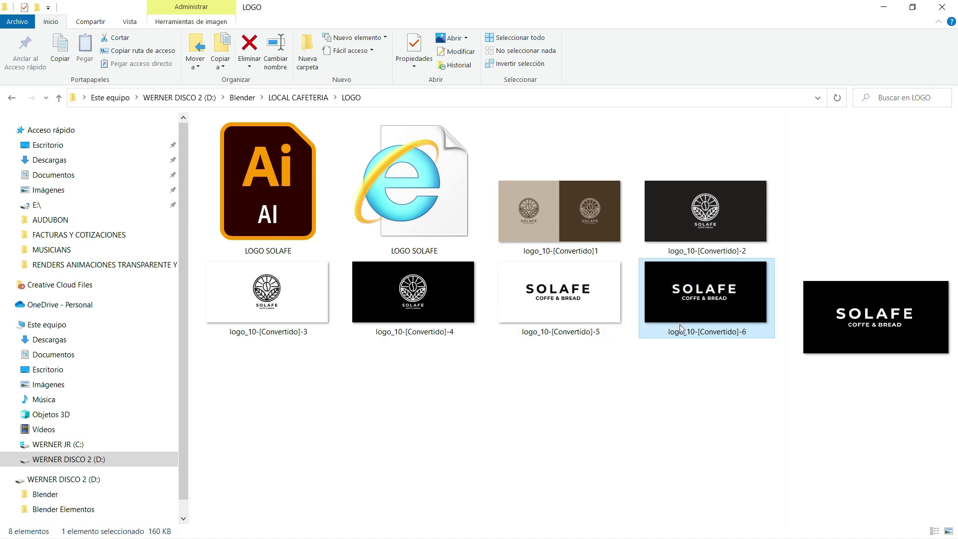
Select logo_10-[Convertido]-6 and restore the Explorer window down over Blender
click(420, 299)
click(279, 296)
click(410, 295)
click(310, 304)
click(385, 309)
click(302, 312)
click(419, 315)
click(404, 445)
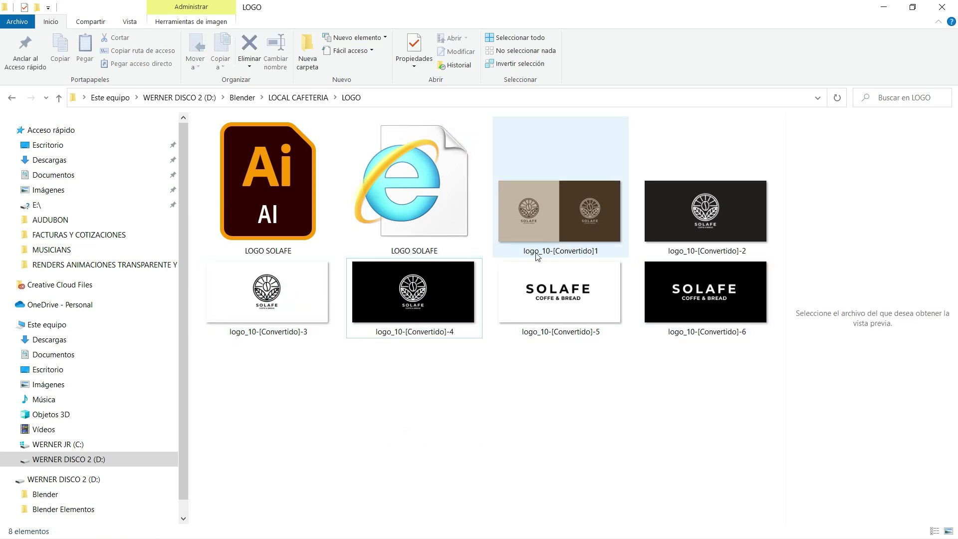
click(726, 288)
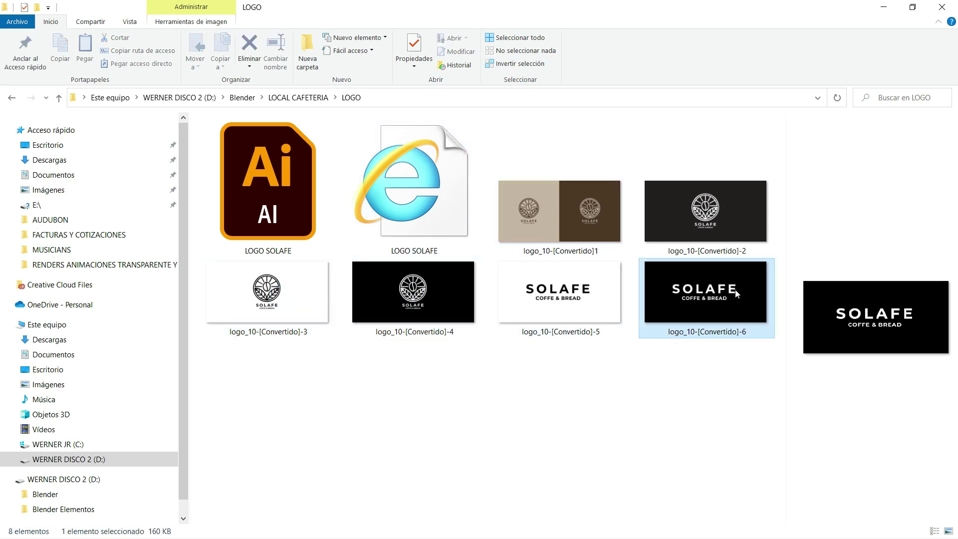
click(913, 7)
scroll(509, 411, down, 5)
Add the logo_10 image node to Base Color, with Texture Coordinate and Mapping nodes
drag(509, 411, 156, 353)
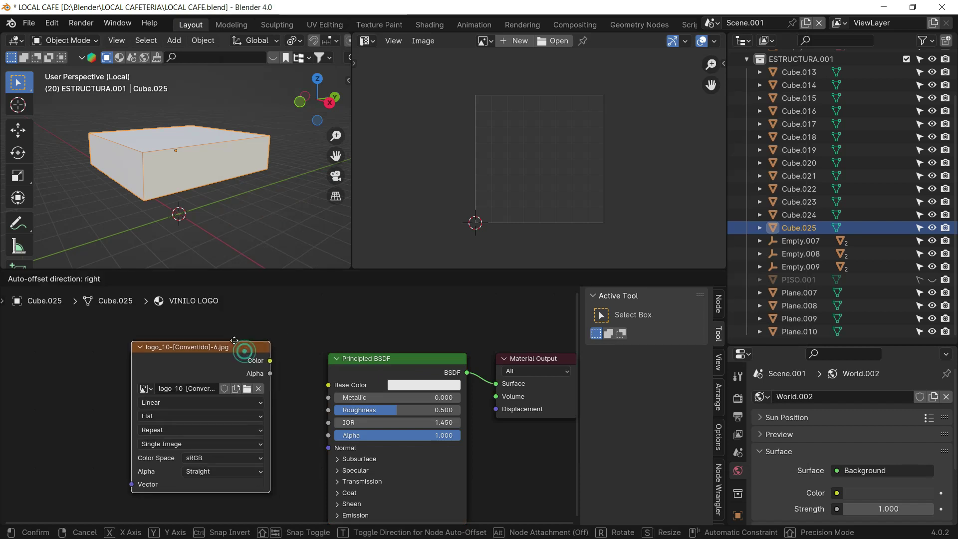
click(269, 361)
drag(270, 360, 331, 386)
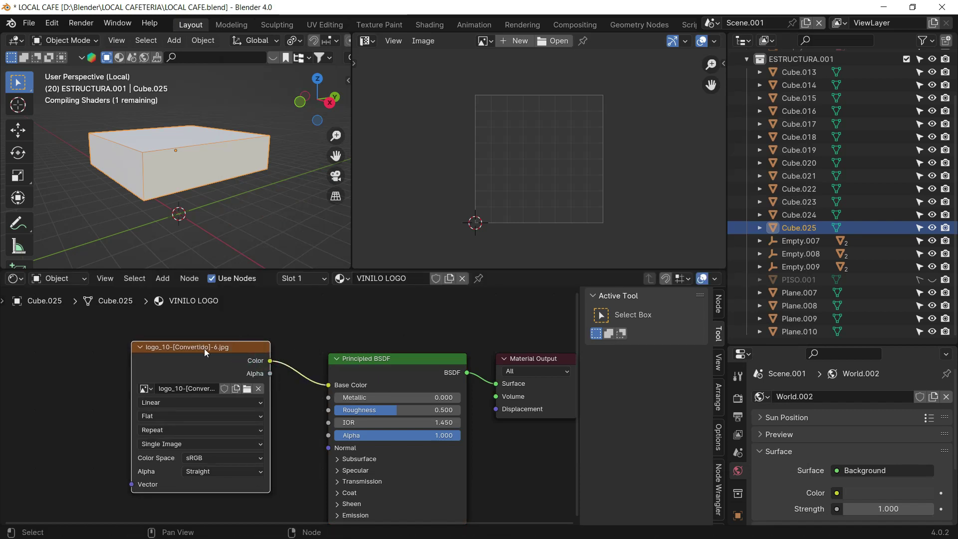
key(ctrl+t)
middle_drag(216, 352, 414, 360)
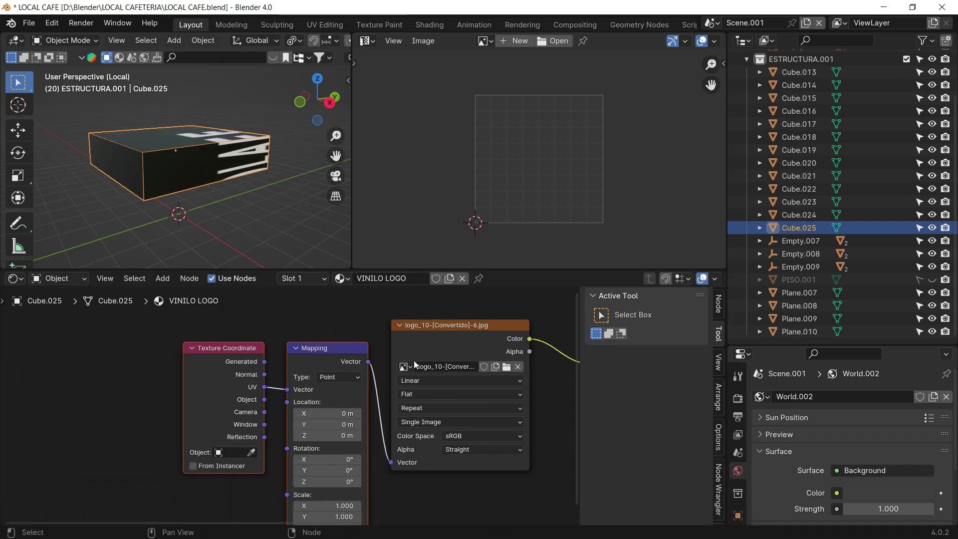
Orbit around the fascia box to inspect the logo on its faces
middle_drag(272, 210, 229, 218)
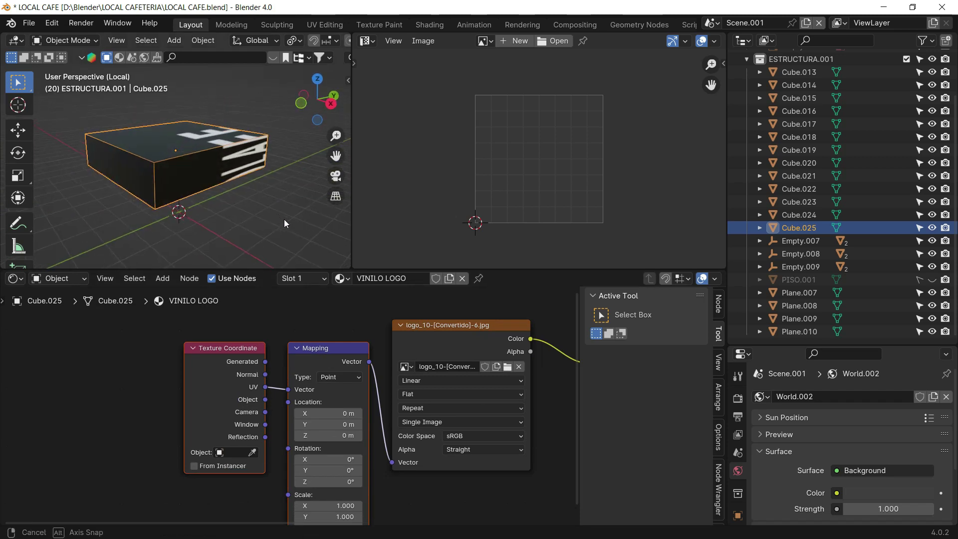
middle_drag(229, 217, 330, 234)
drag(395, 269, 388, 331)
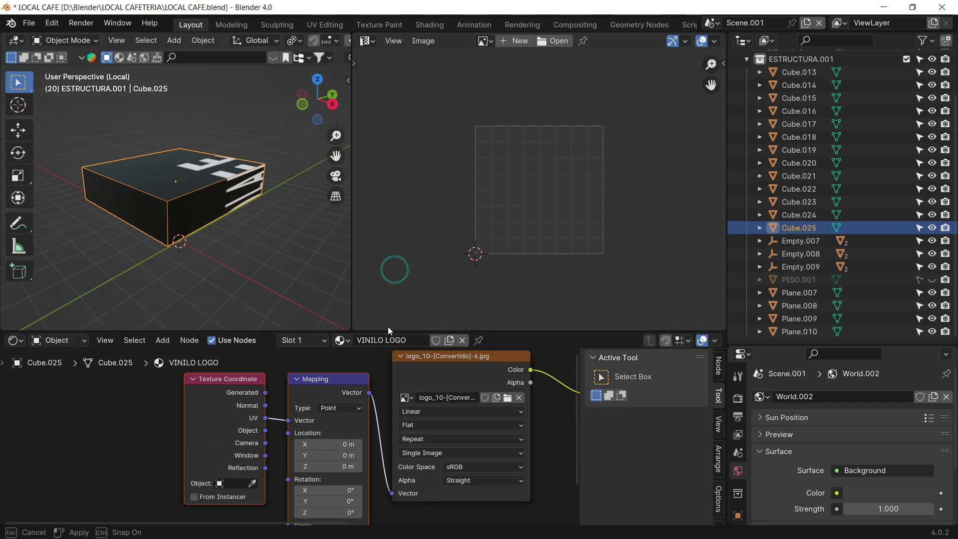
drag(352, 262, 436, 247)
scroll(354, 208, up, 2)
mouse_move(354, 206)
middle_down()
mouse_move(355, 167)
mouse_move(305, 151)
middle_up()
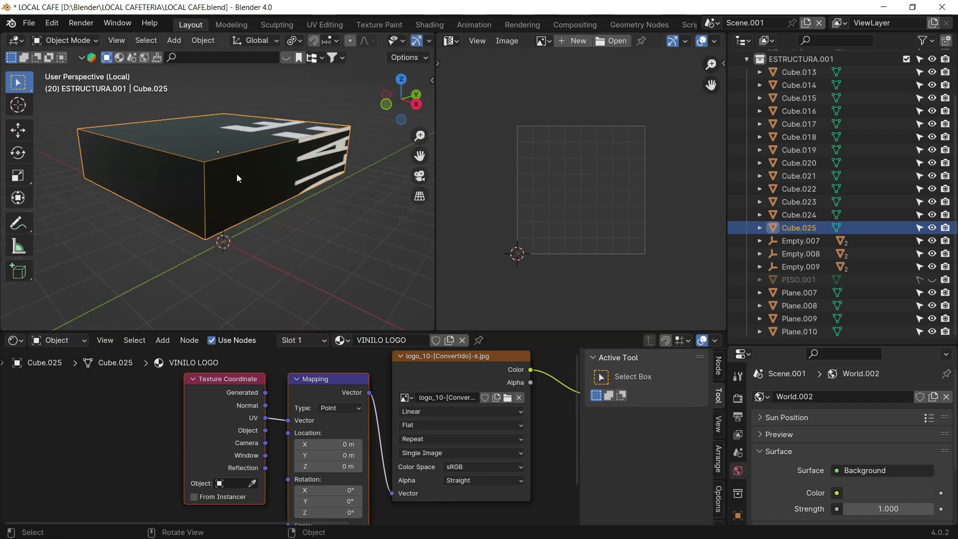
mouse_move(208, 171)
middle_down()
mouse_move(344, 165)
mouse_move(122, 150)
middle_up()
mouse_move(324, 192)
middle_down()
mouse_move(158, 201)
mouse_move(253, 182)
middle_up()
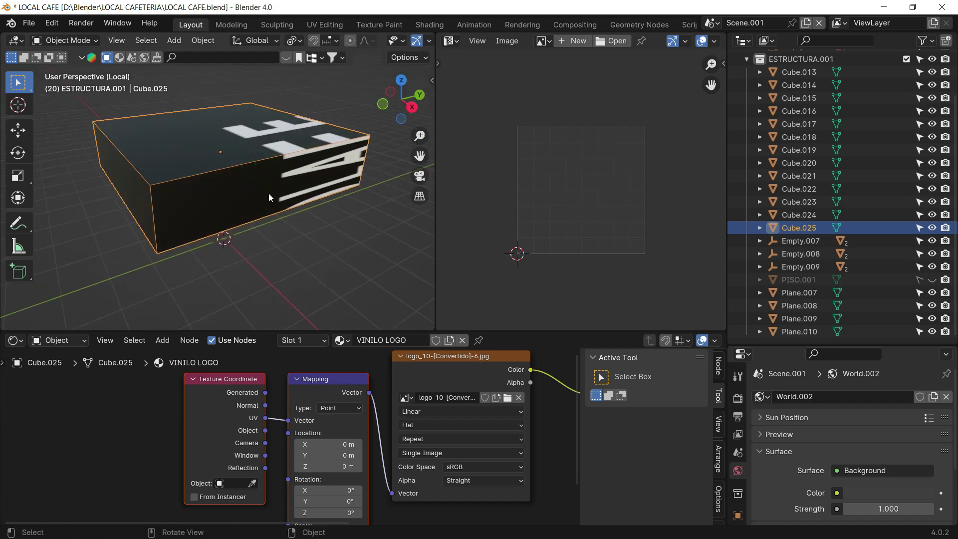
Shrink all of the box's UVs and park them in the image's black lower-left area
key(Tab)
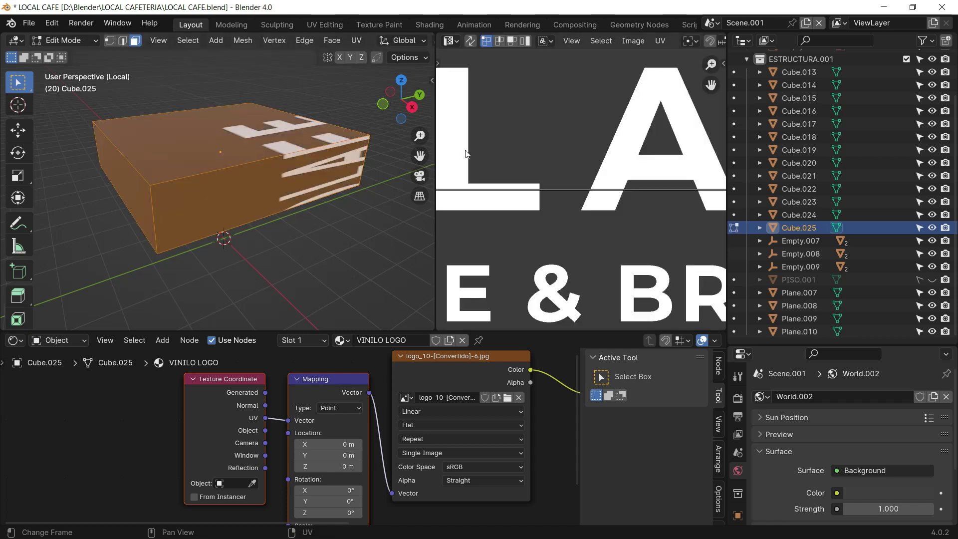
drag(437, 217, 367, 214)
scroll(568, 224, down, 4)
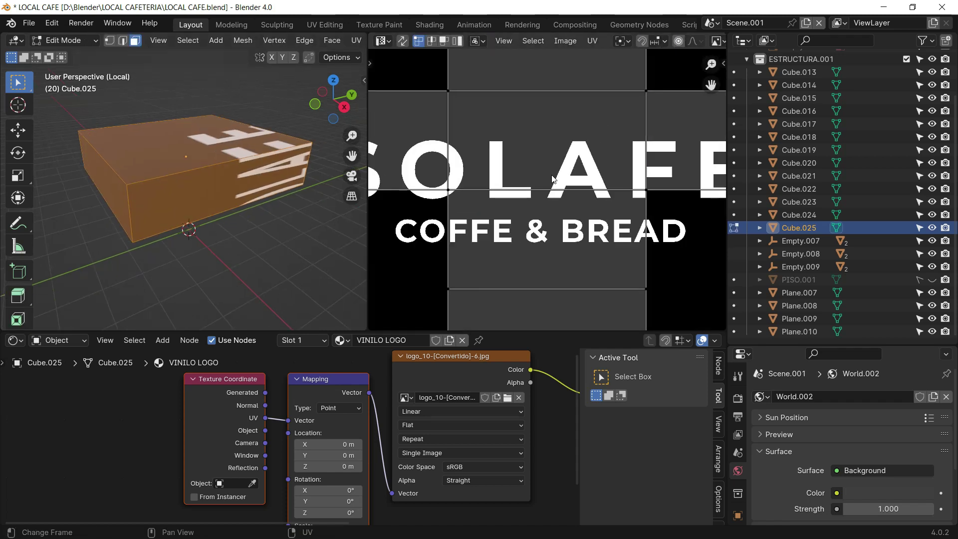
scroll(551, 180, down, 2)
scroll(552, 179, up, 2)
scroll(557, 149, up, 1)
scroll(536, 190, down, 1)
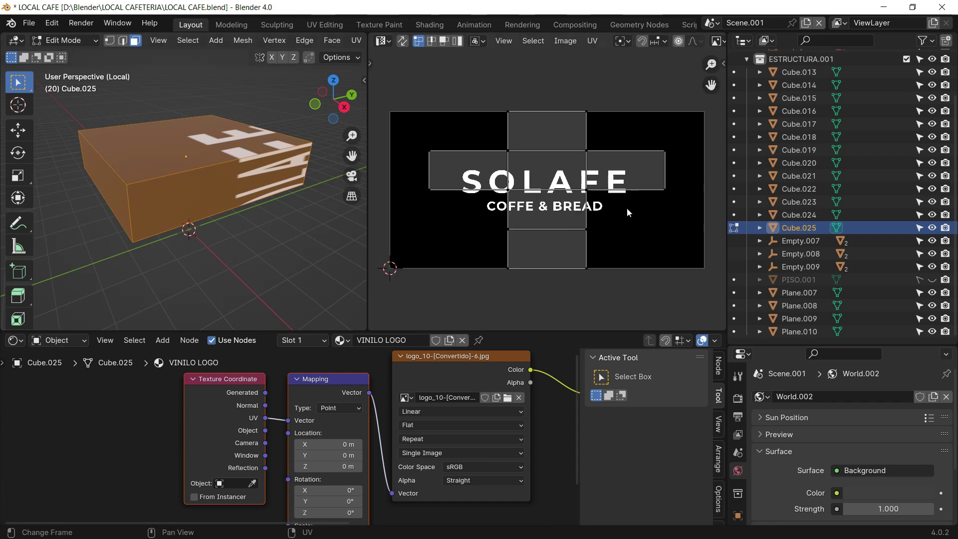
key(a)
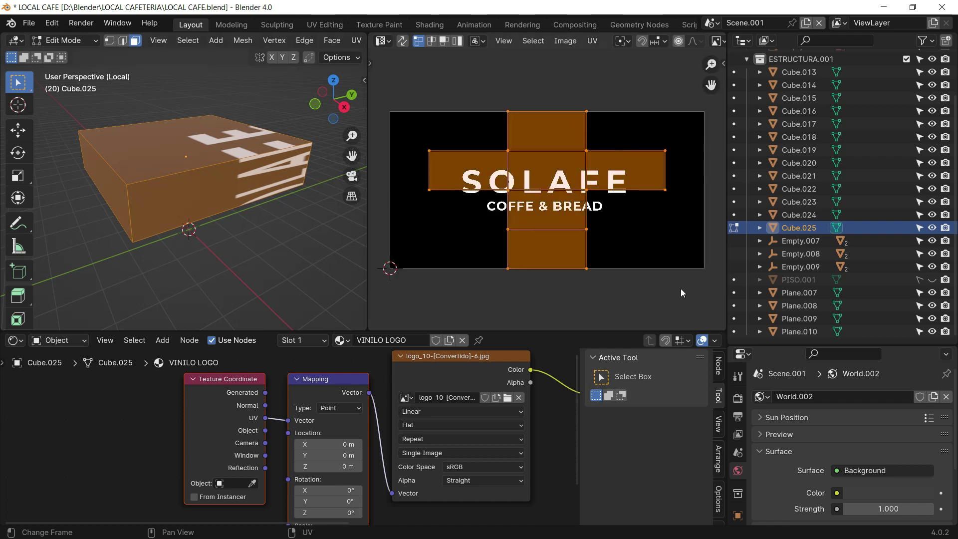
key(s)
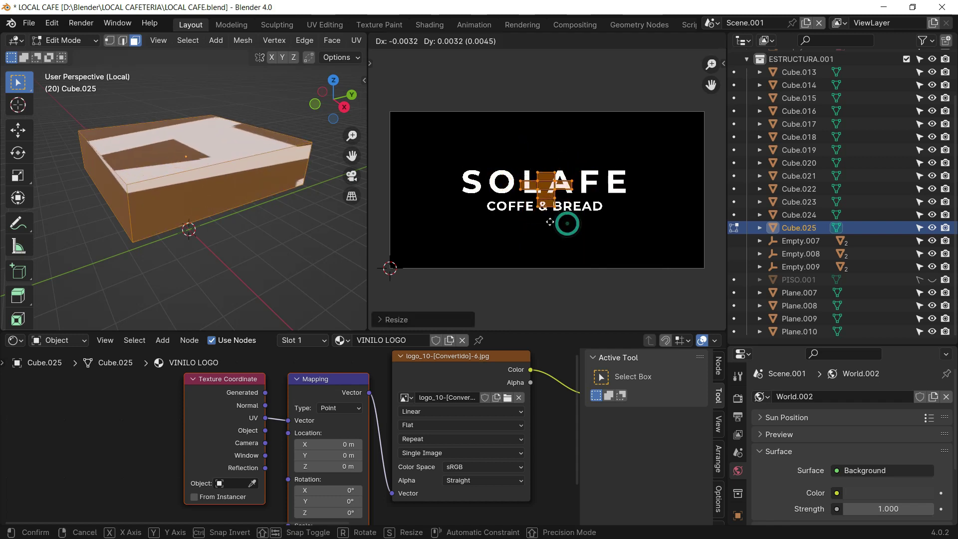
click(550, 222)
key(g)
click(445, 269)
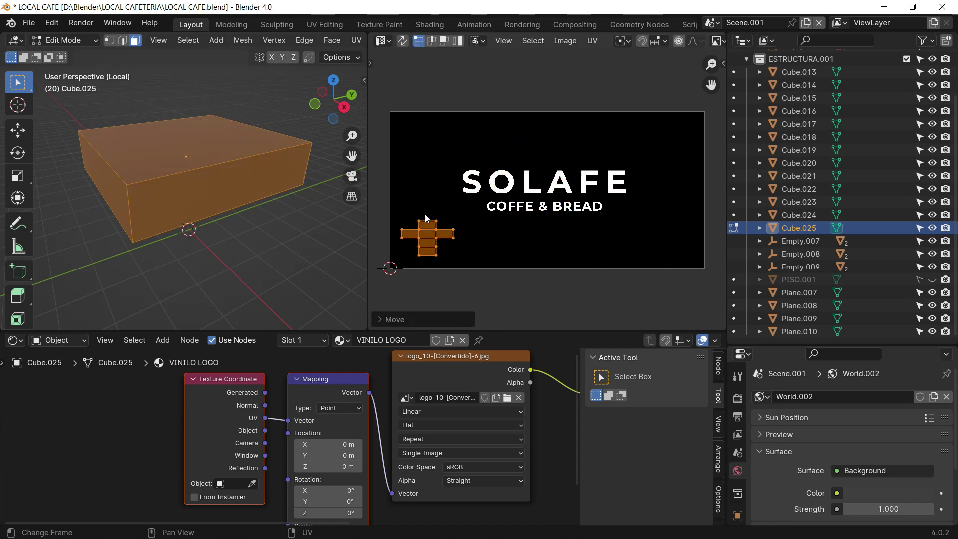
Project the front face's UVs from Right Ortho view and enlarge them over the logo
click(289, 181)
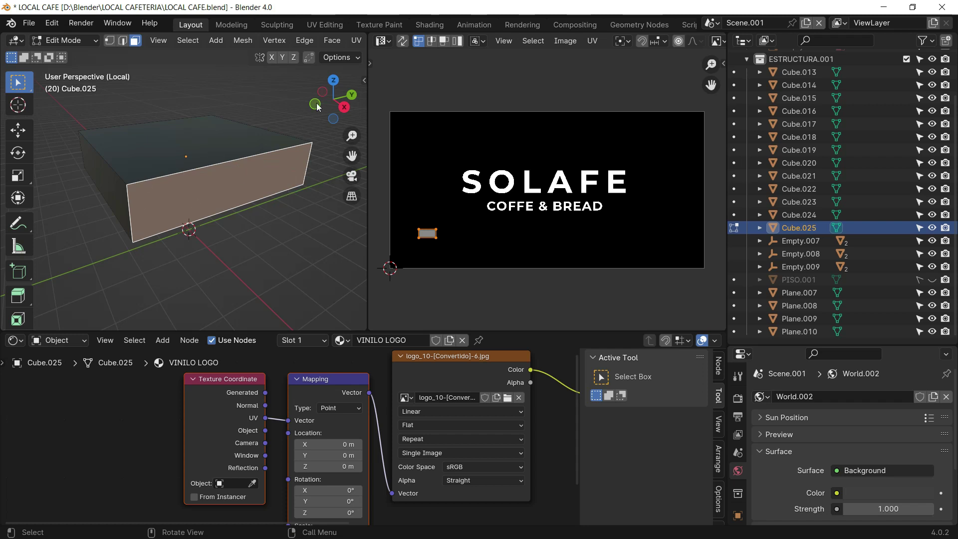
click(344, 106)
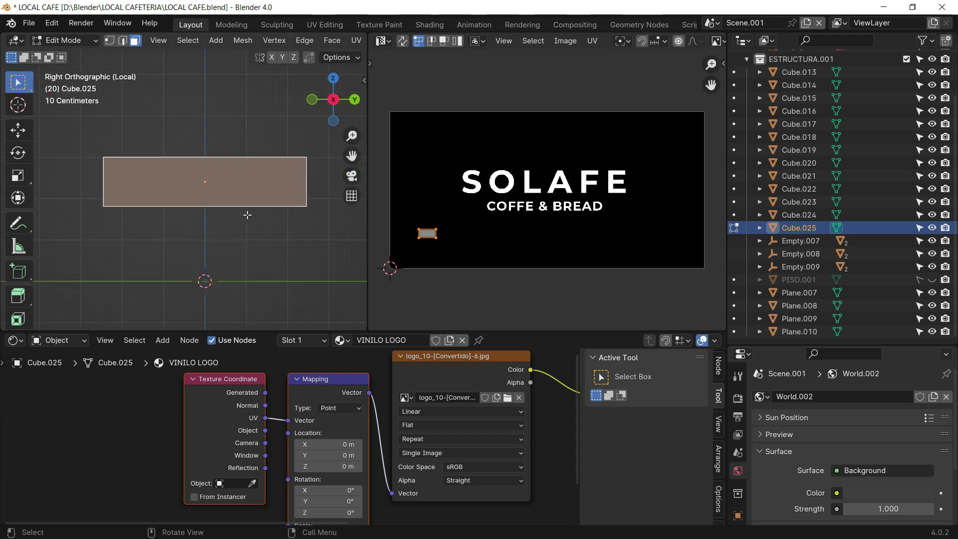
scroll(248, 215, up, 1)
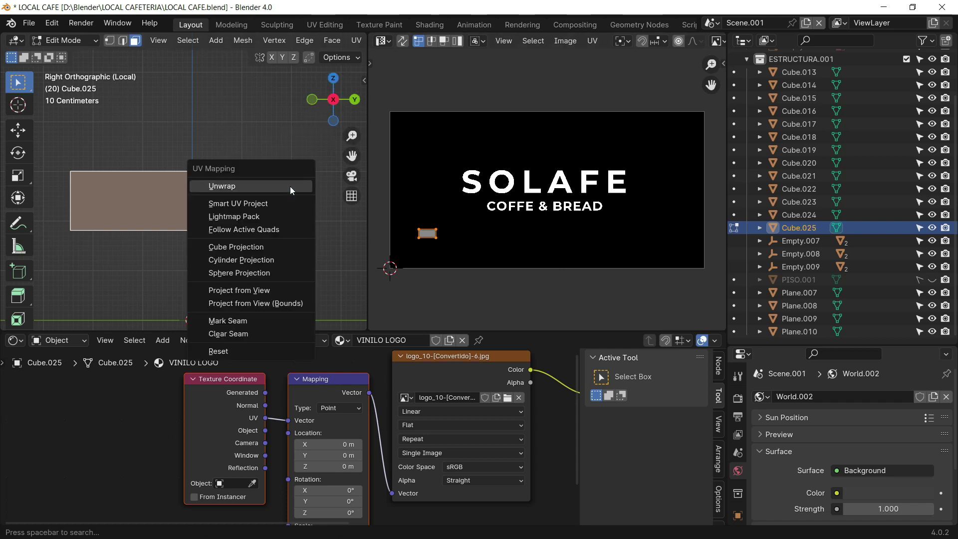
click(252, 289)
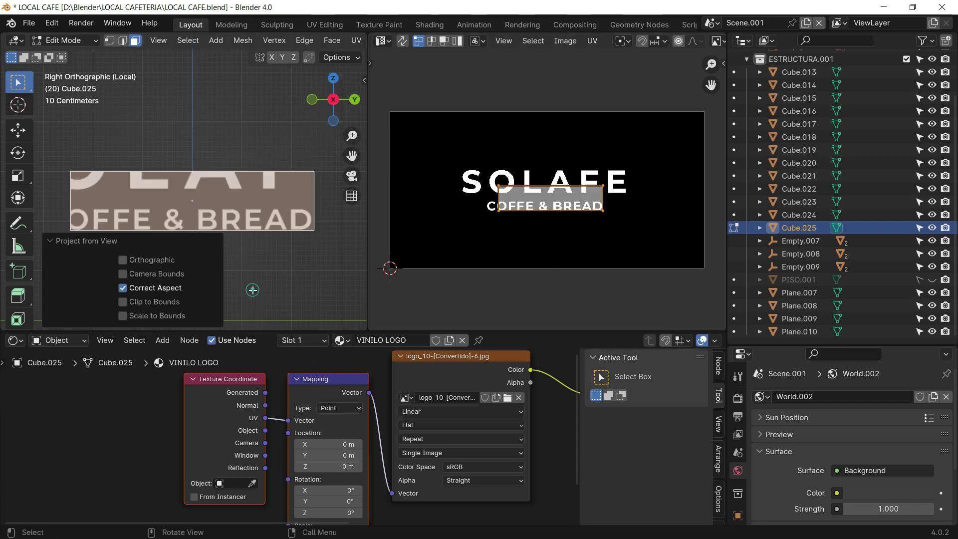
key(s)
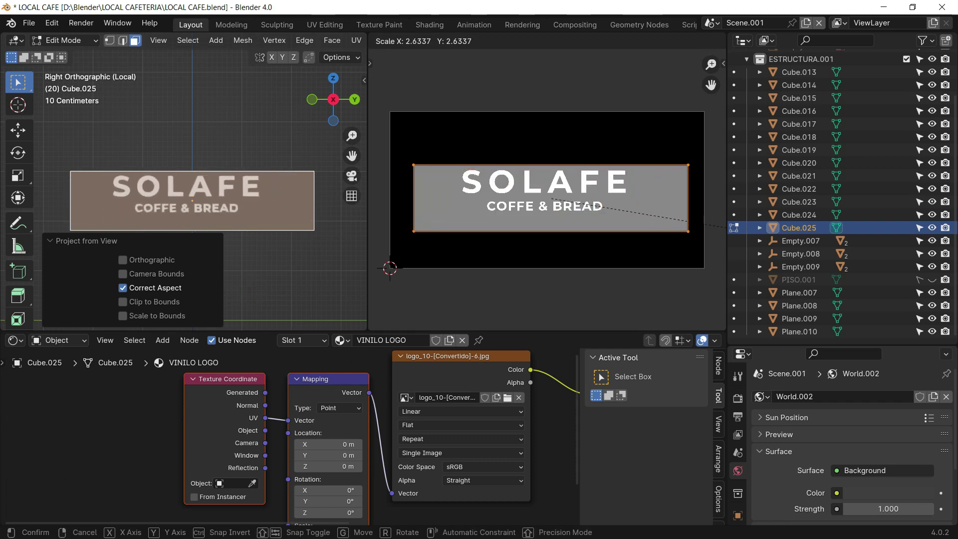
click(438, 247)
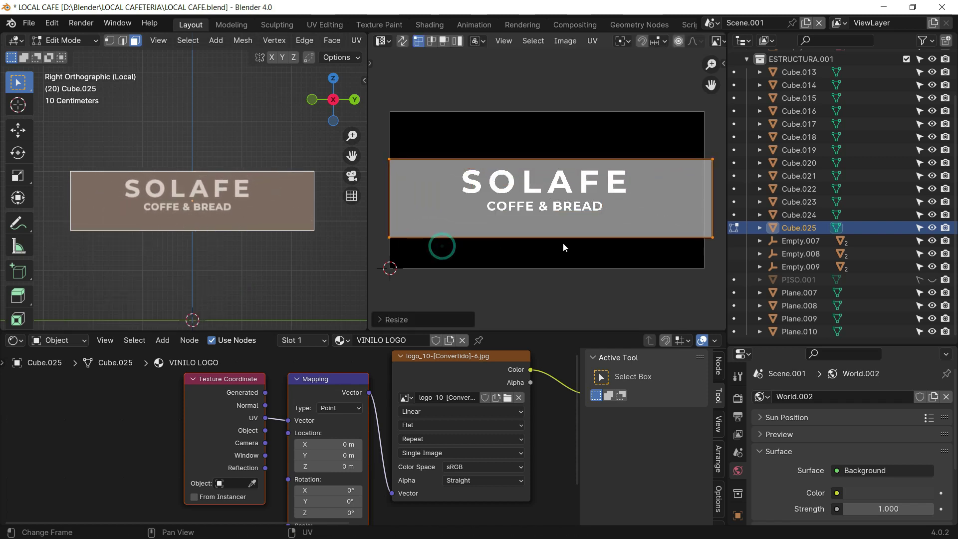
Nudge the front face's UVs vertically and sideways to centre the logo, then exit Edit Mode
key(g)
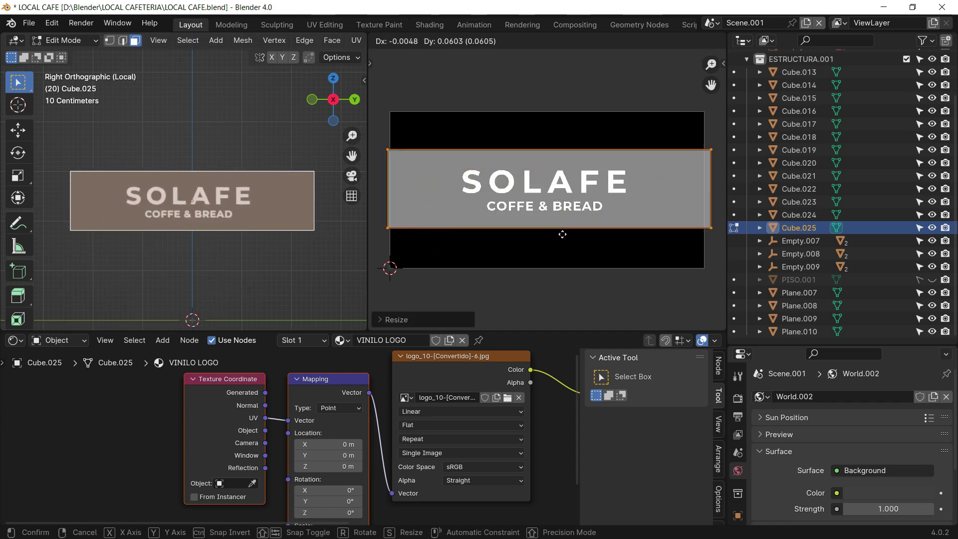
key(y)
click(561, 231)
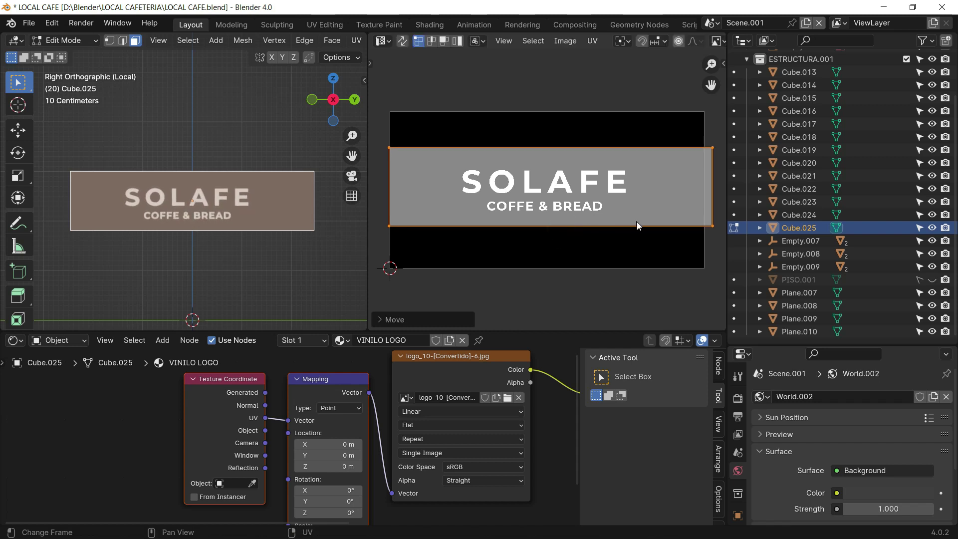
key(g)
key(x)
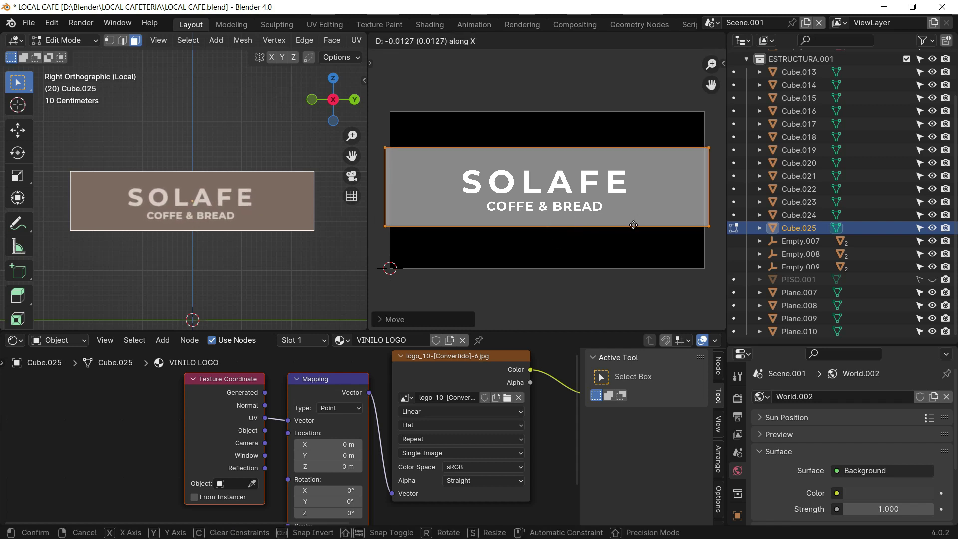
click(633, 225)
key(g)
click(599, 232)
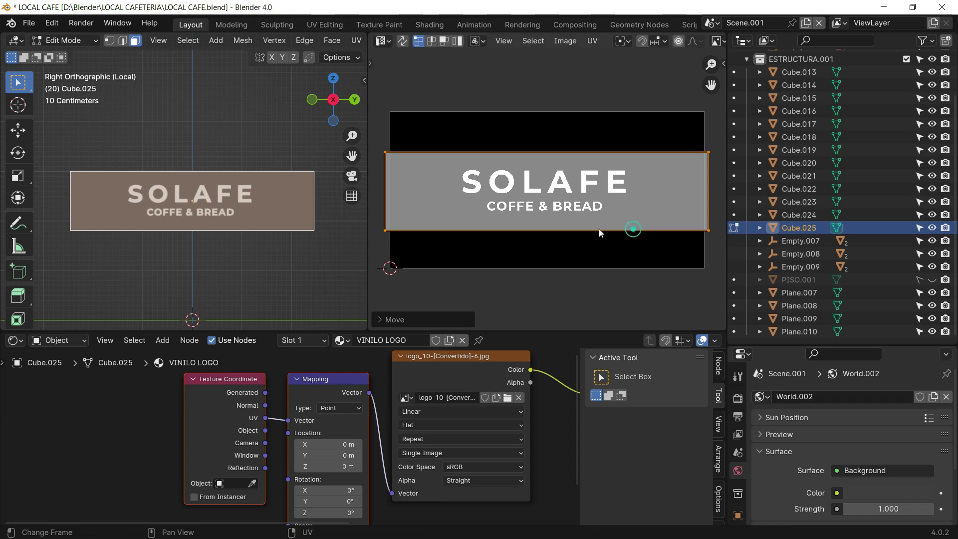
key(Tab)
click(190, 139)
mouse_move(189, 192)
middle_down()
mouse_move(249, 170)
mouse_move(230, 177)
mouse_move(186, 231)
mouse_move(207, 188)
mouse_move(220, 198)
mouse_move(192, 210)
mouse_move(135, 164)
middle_up()
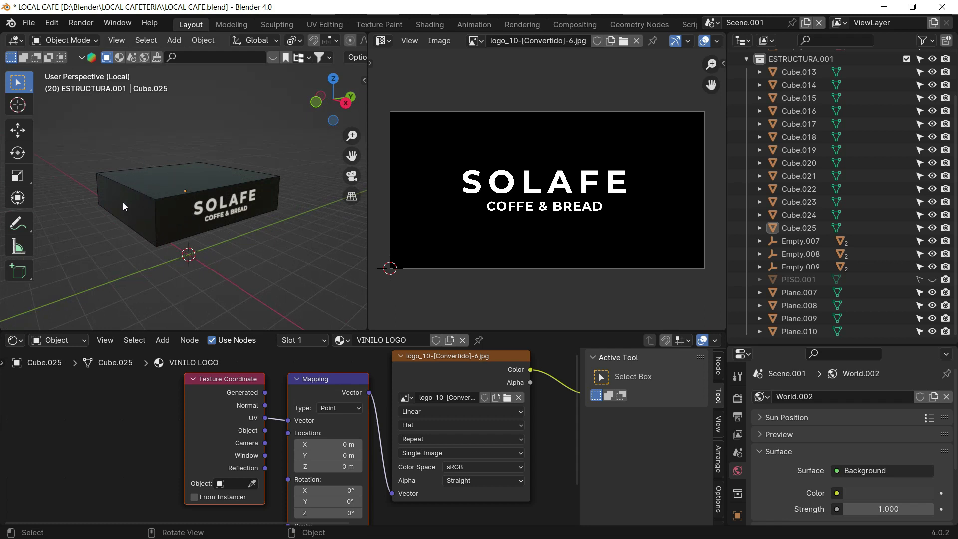
Project all of Cube.025's UVs from the straight side view
mouse_move(110, 198)
middle_down()
mouse_move(252, 196)
mouse_move(54, 182)
mouse_move(68, 147)
middle_up()
click(174, 165)
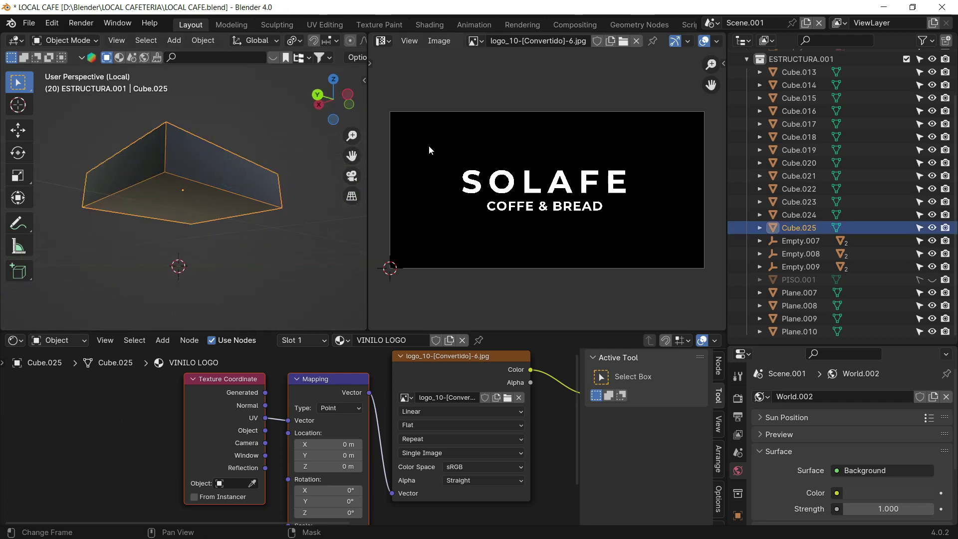
key(Tab)
key(a)
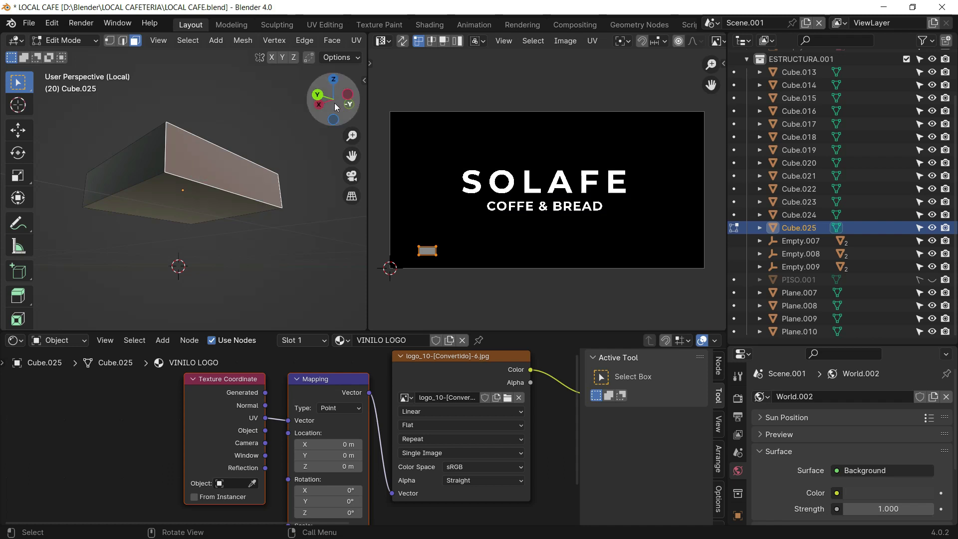
click(348, 94)
scroll(173, 203, up, 4)
scroll(174, 203, down, 1)
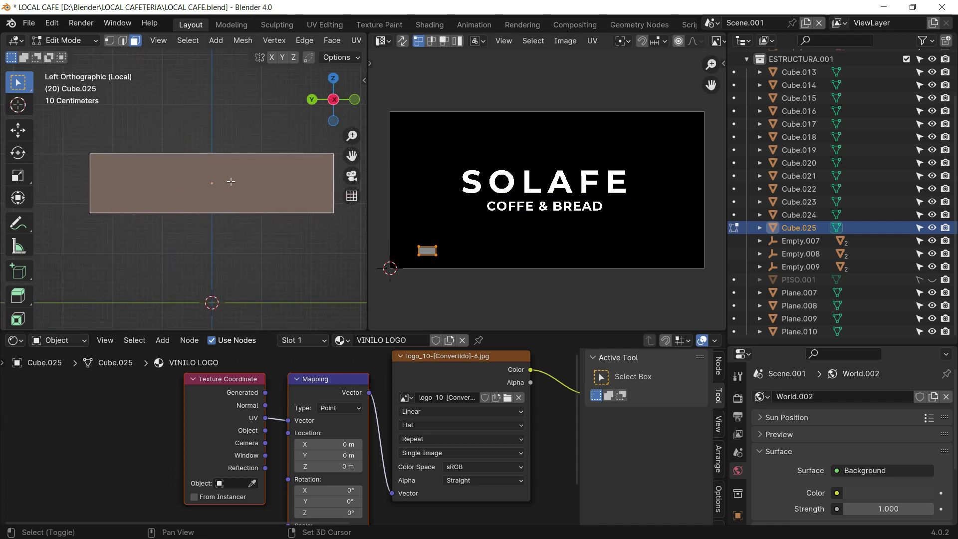
key(u)
click(208, 194)
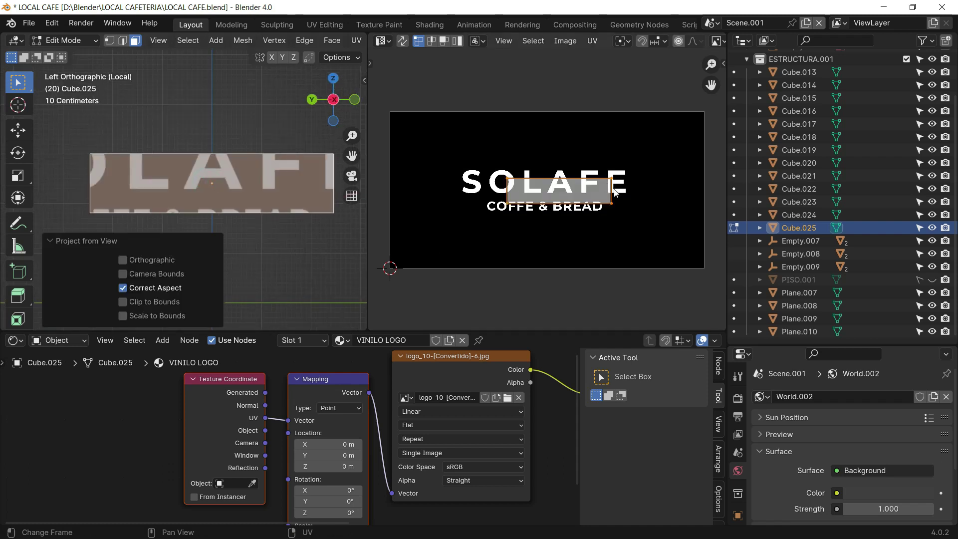
Scale and shift the UV island to centre SOLAFE COFFE & BREAD on the front face
key(s)
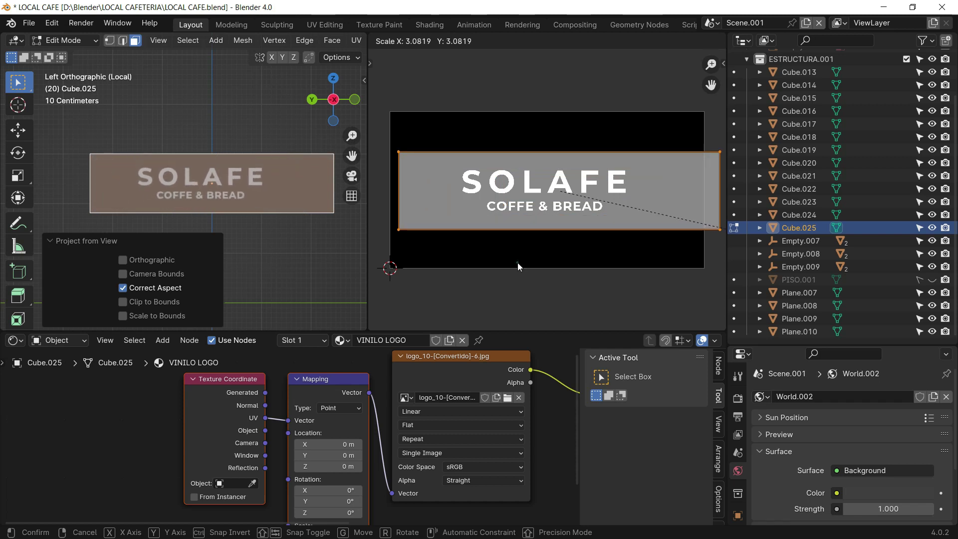
click(517, 263)
key(g)
key(y)
key(x)
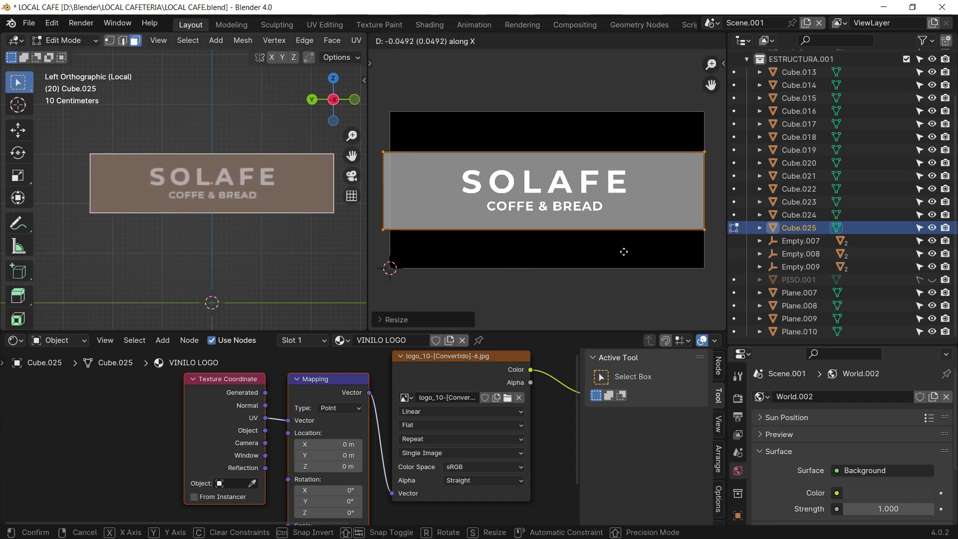
click(624, 252)
key(g)
key(y)
click(626, 251)
key(Tab)
click(171, 115)
mouse_move(155, 194)
middle_down()
mouse_move(220, 221)
mouse_move(168, 221)
middle_up()
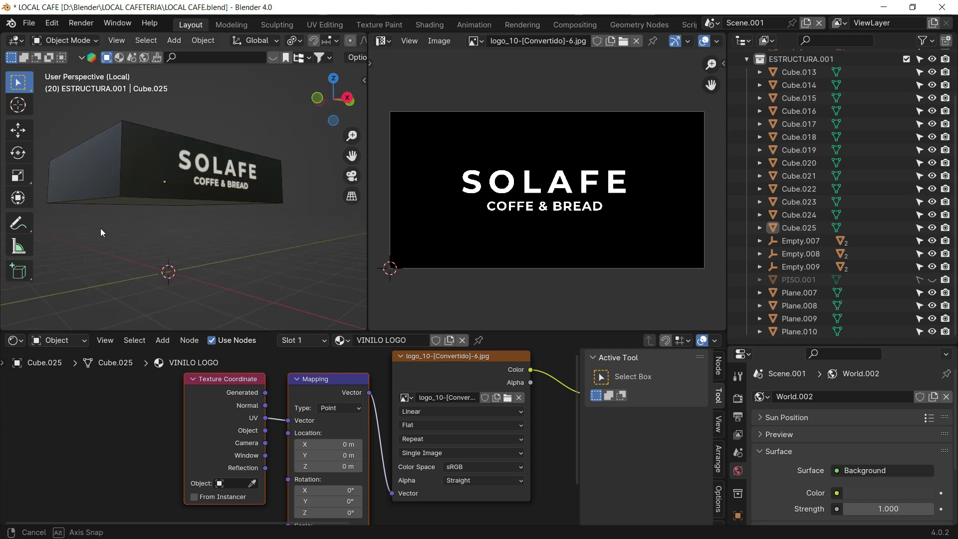
Reselect the Cube.025 sign box and enlarge the Shader Editor showing its VINILO LOGO nodes
middle_drag(166, 220, 266, 245)
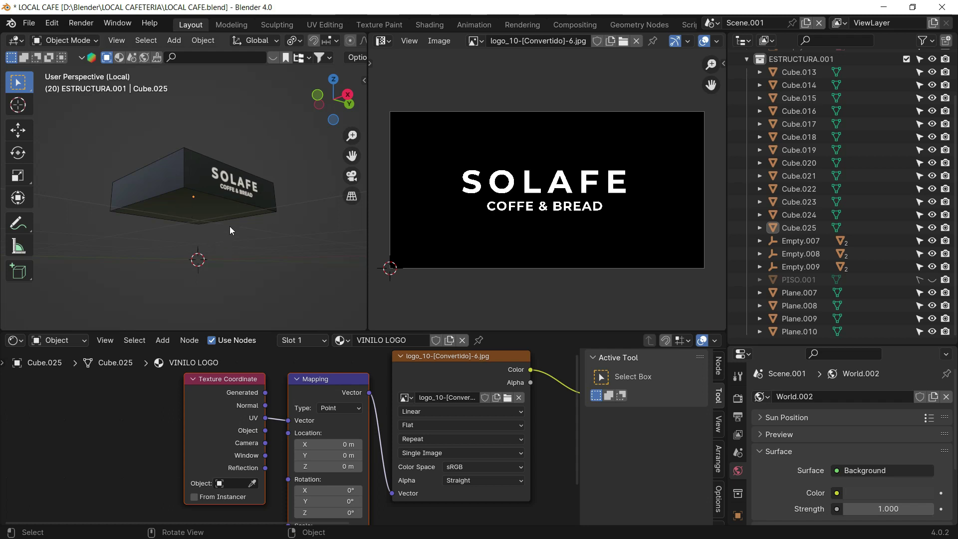
middle_drag(271, 200, 272, 213)
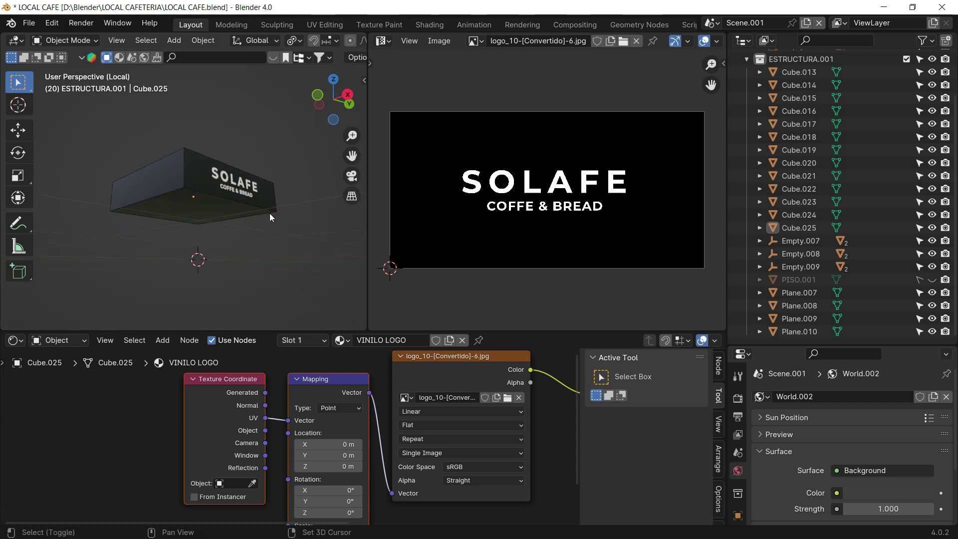
click(271, 210)
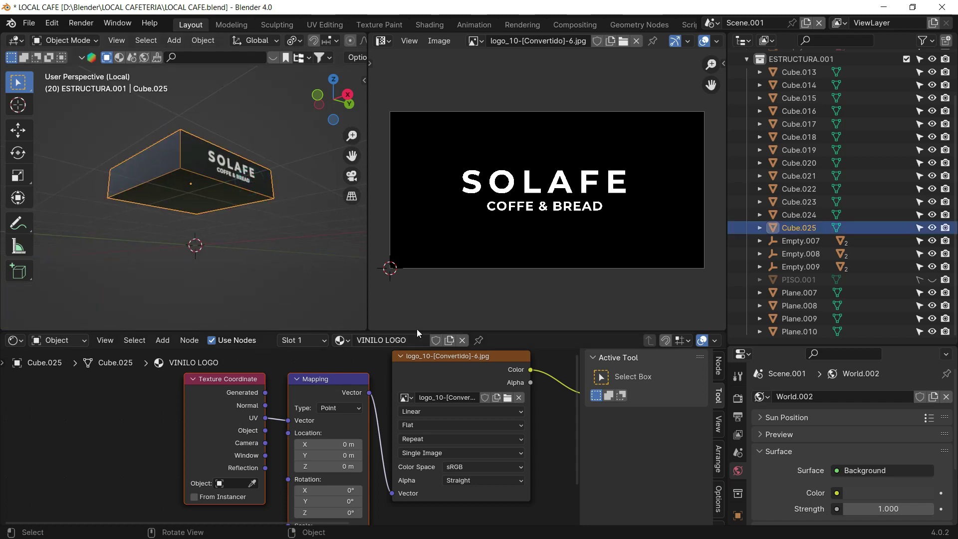
drag(419, 330, 420, 185)
middle_drag(296, 158, 293, 170)
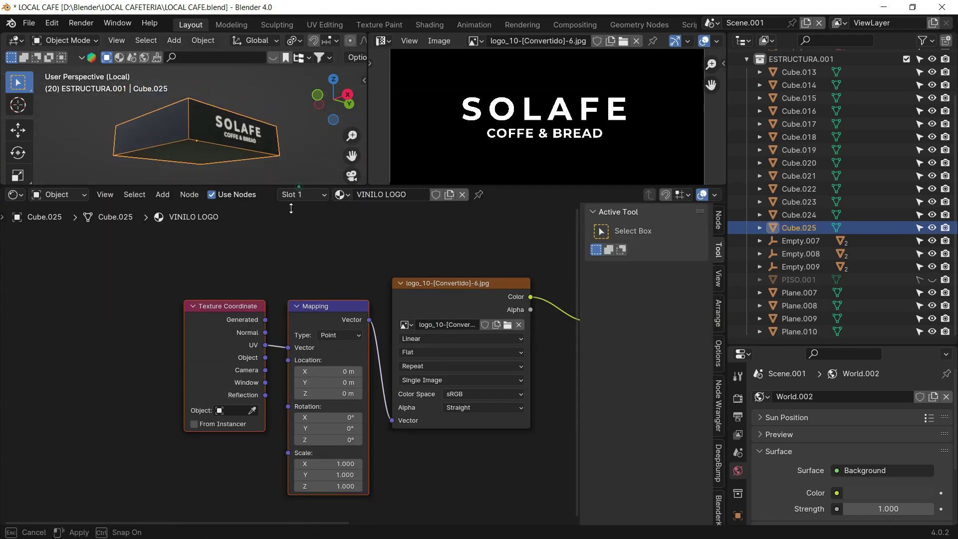
Duplicate the logo Image Texture node and feed it the Mapping node's Vector
drag(298, 184, 344, 260)
middle_drag(360, 320, 185, 297)
scroll(262, 352, down, 3)
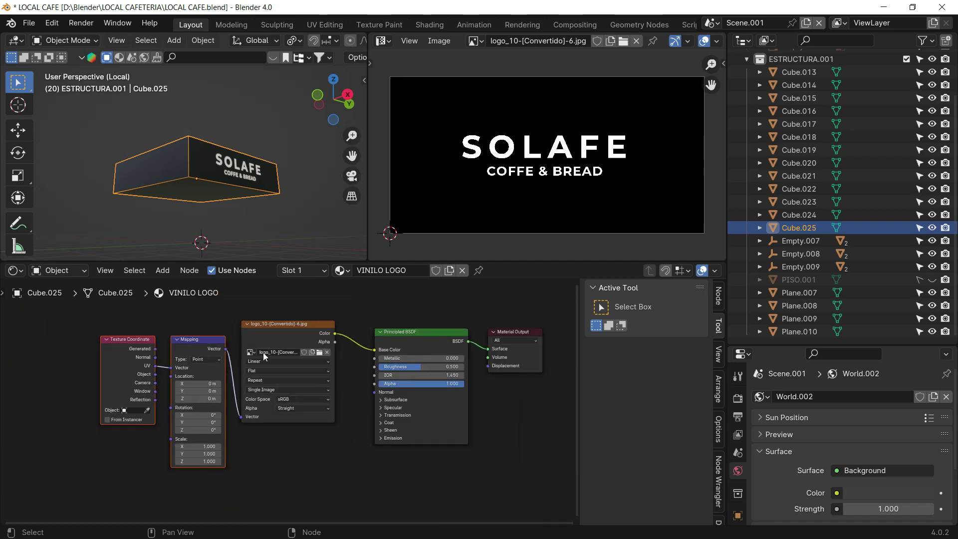
drag(345, 378, 349, 352)
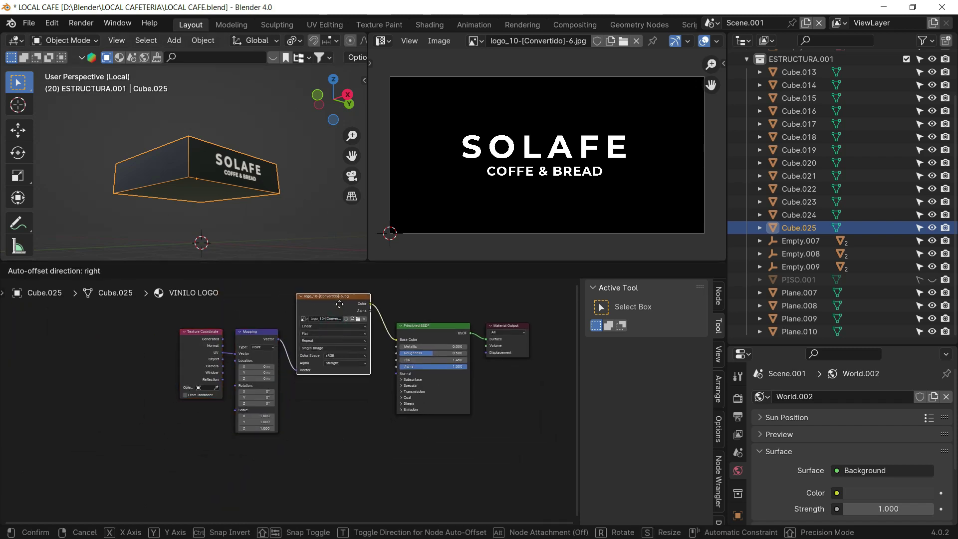
scroll(352, 349, up, 1)
key(shift+d)
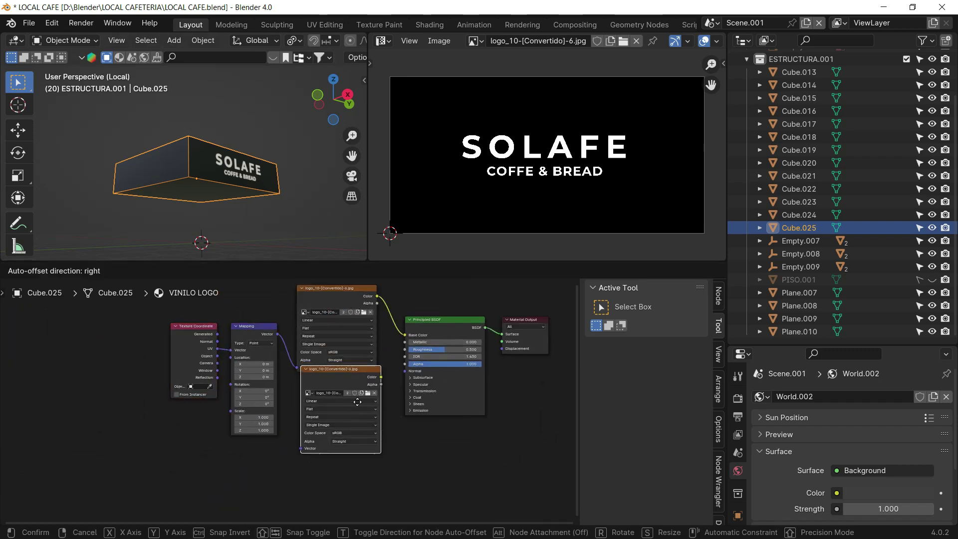
click(355, 403)
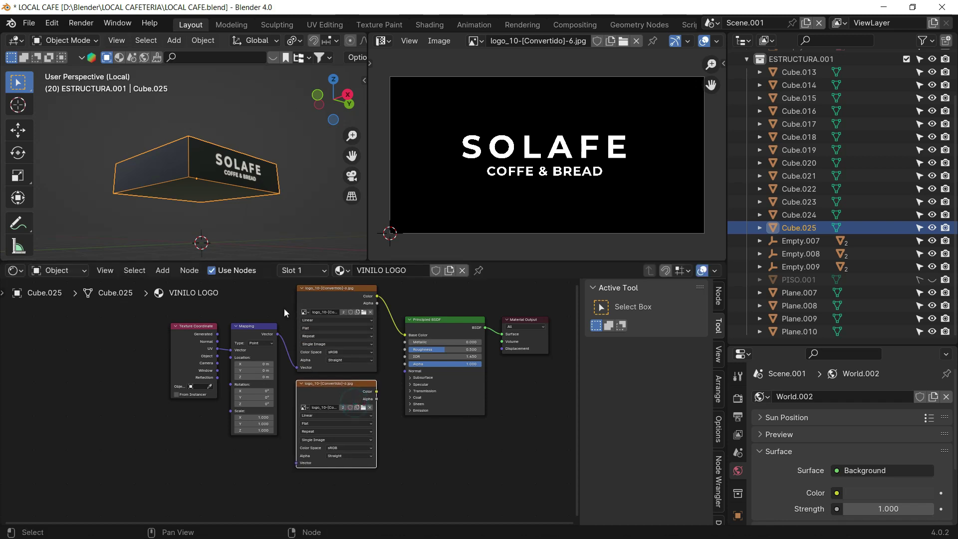
drag(280, 333, 284, 408)
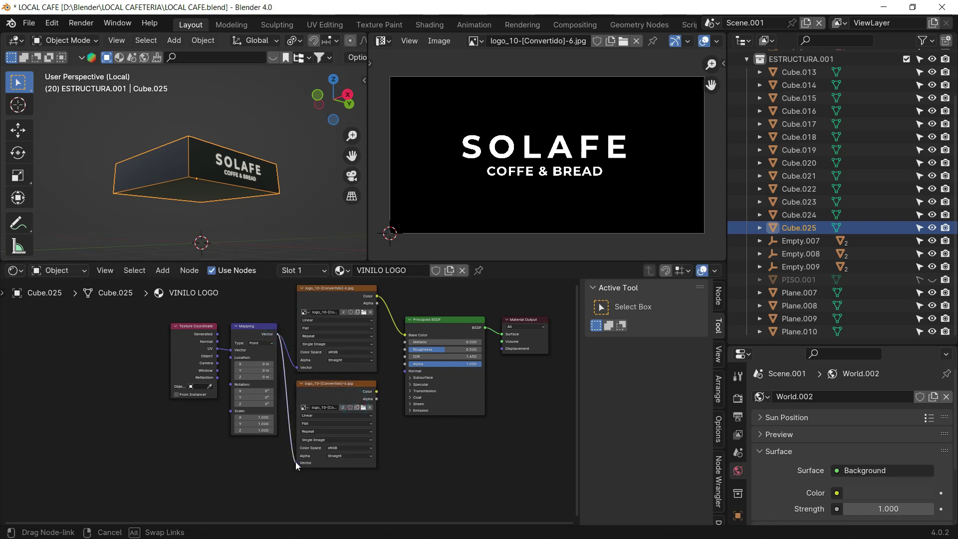
drag(291, 459, 295, 462)
scroll(434, 344, up, 1)
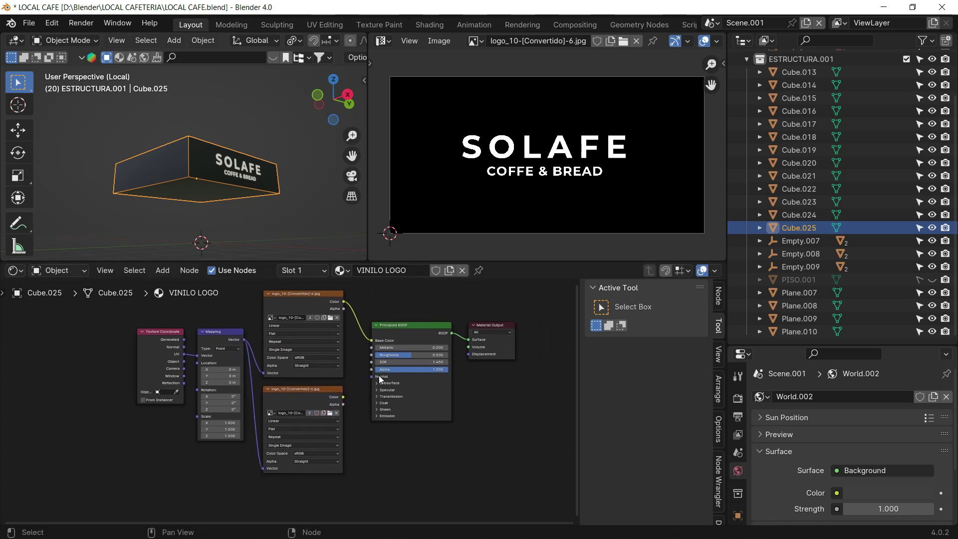
scroll(449, 322, up, 1)
scroll(463, 306, up, 1)
Connect the copied logo image's Color to the Principled BSDF Emission Color
drag(463, 306, 567, 313)
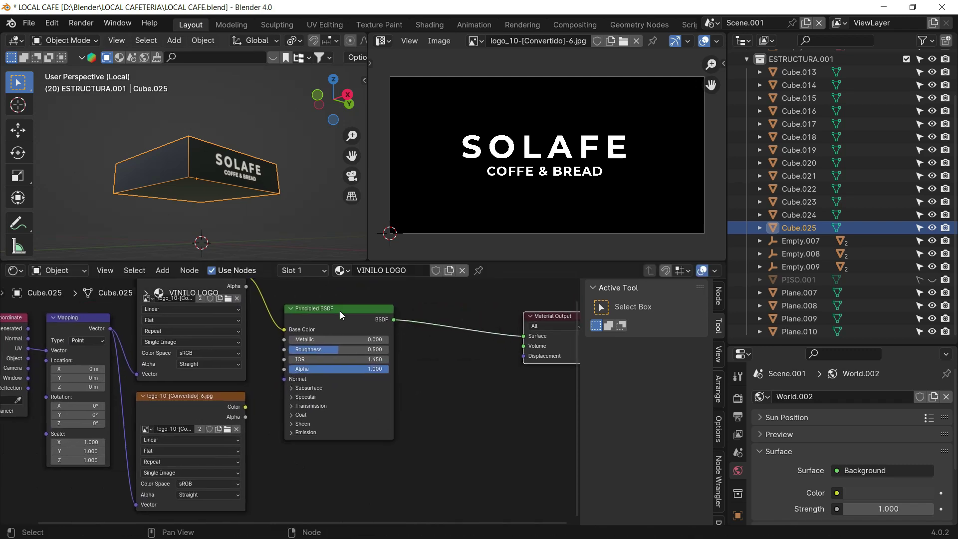
drag(341, 310, 447, 308)
click(359, 392)
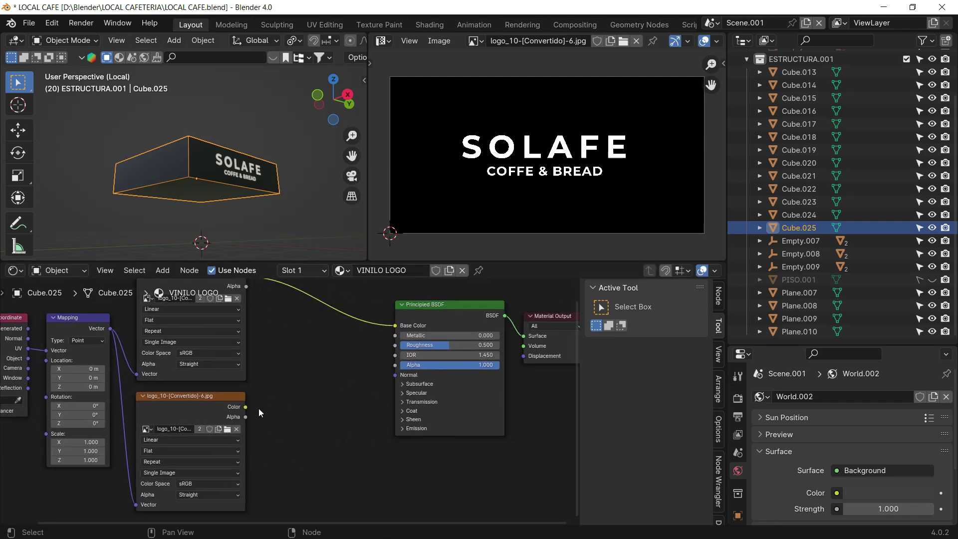
click(402, 428)
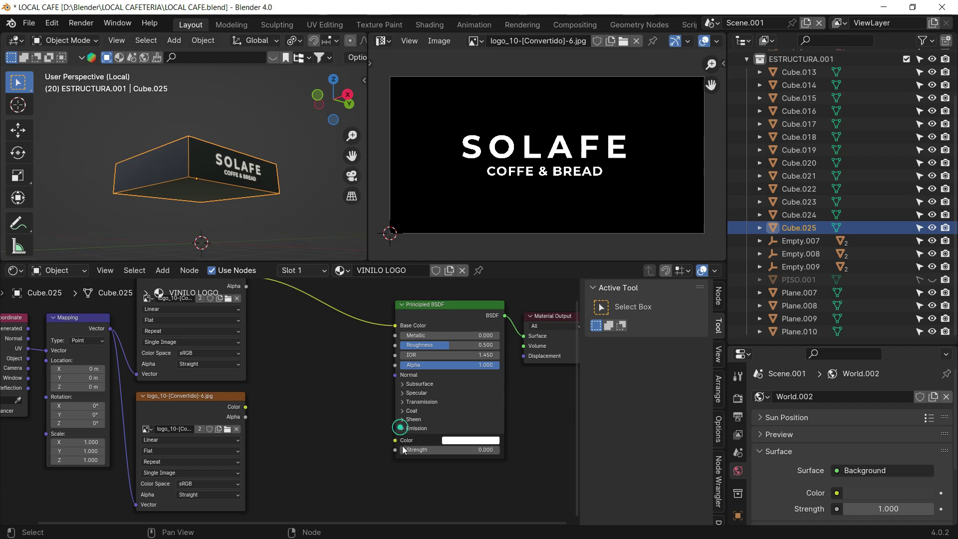
drag(245, 409, 316, 427)
drag(392, 440, 393, 441)
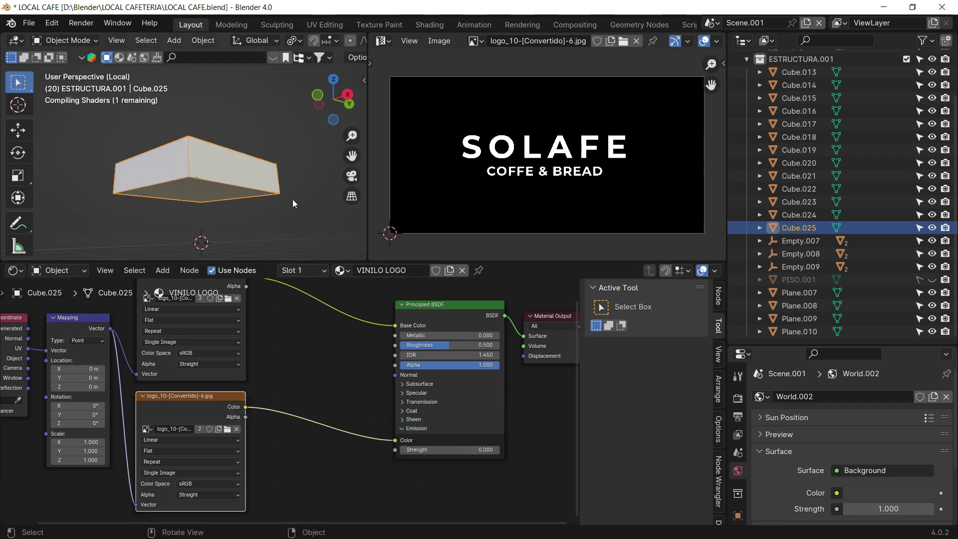
Set the Emission Strength to 5 so the SOLAFE logo glows
middle_drag(262, 205, 304, 310)
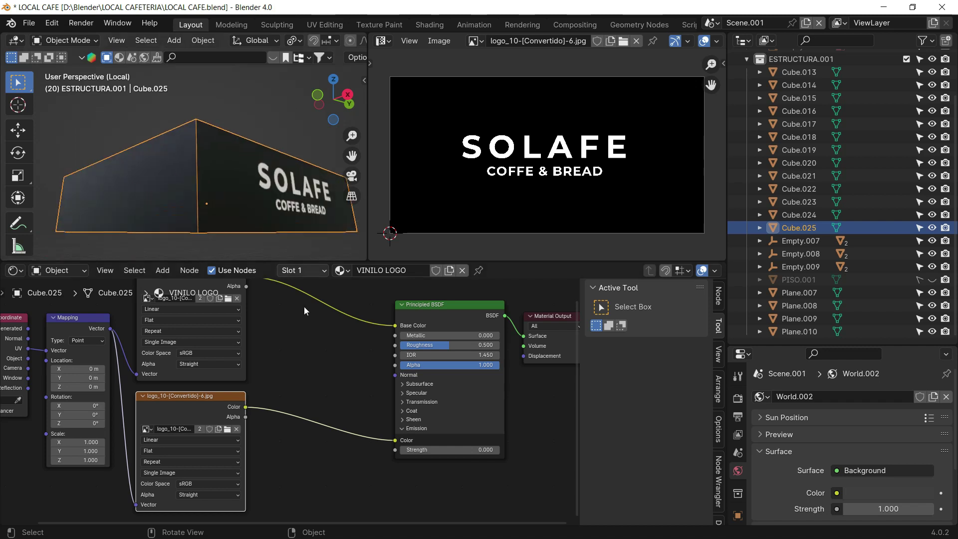
scroll(344, 413, down, 1)
drag(467, 446, 479, 446)
click(467, 446)
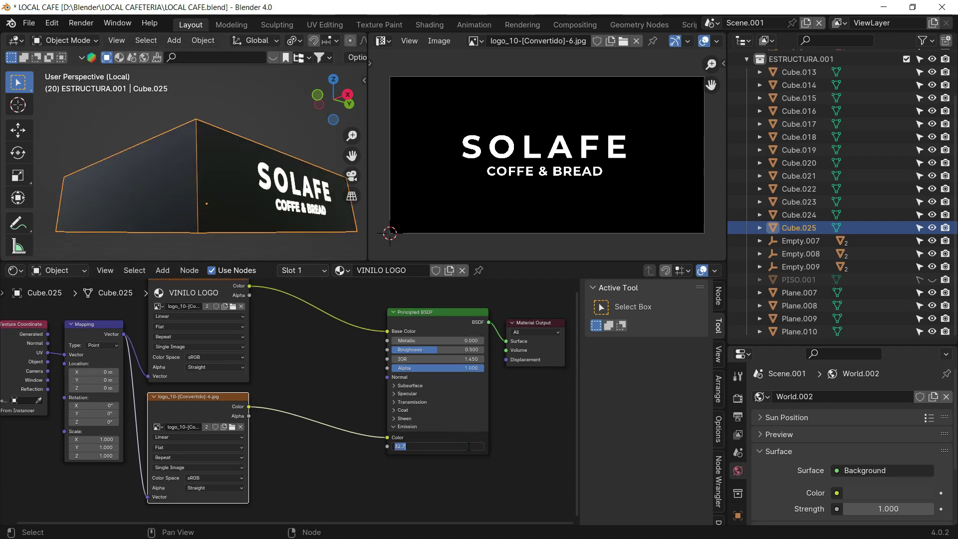
text(5)
key(Return)
key(alt+a)
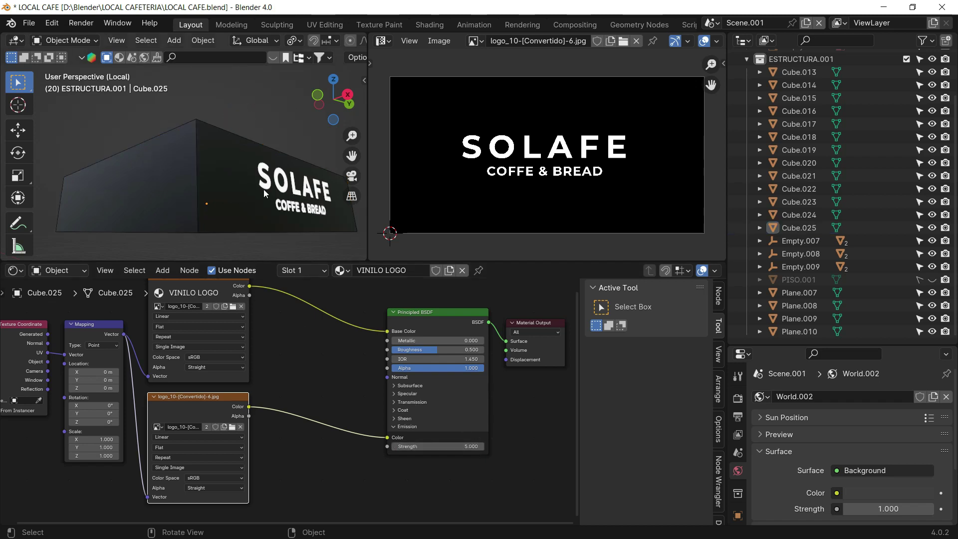
mouse_move(264, 190)
middle_down()
mouse_move(233, 174)
mouse_move(225, 179)
middle_up()
Switch the render engine to EEVEE with Bloom on, then orbit the glowing sign
click(737, 399)
scroll(824, 427, down, 5)
scroll(808, 445, down, 4)
scroll(838, 438, up, 8)
scroll(865, 427, up, 1)
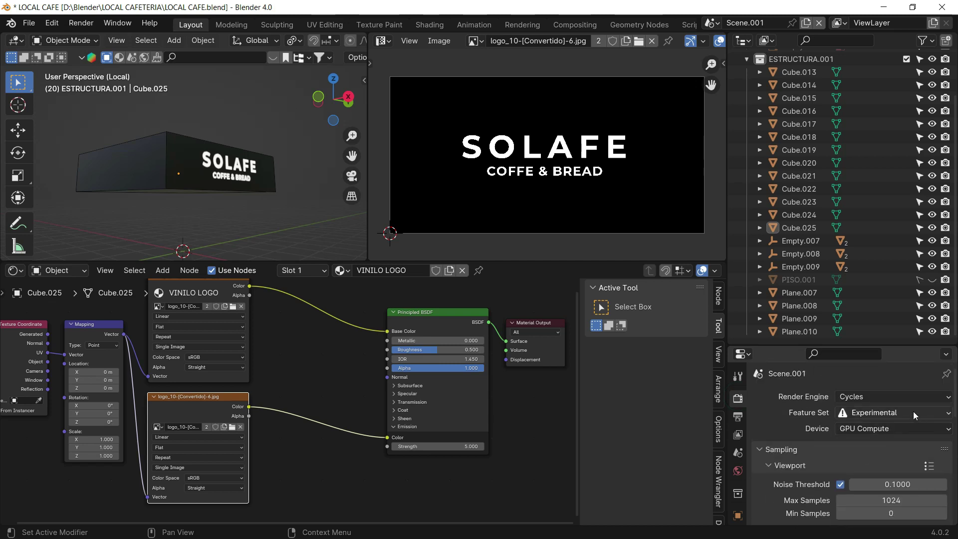
click(902, 397)
scroll(823, 468, down, 5)
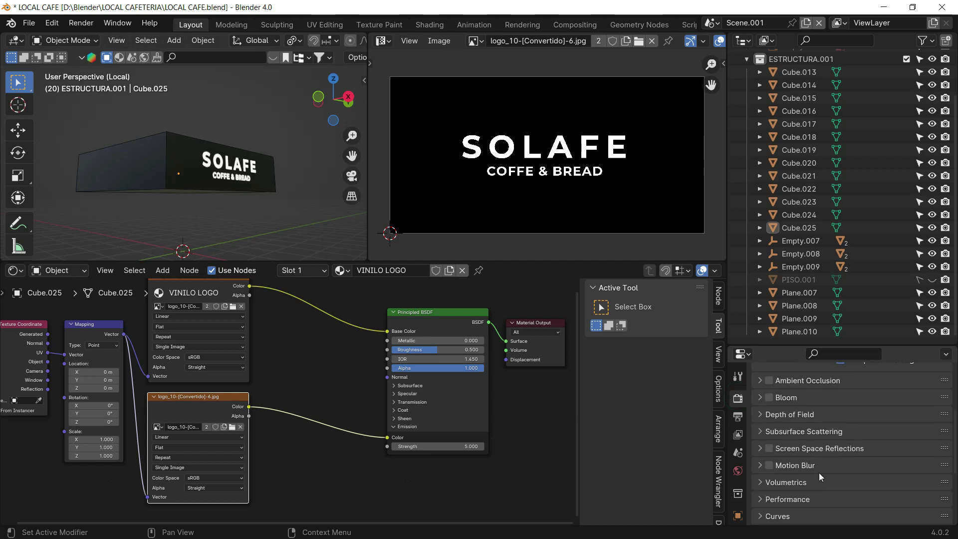
click(768, 398)
click(266, 203)
scroll(282, 206, up, 1)
scroll(285, 204, up, 2)
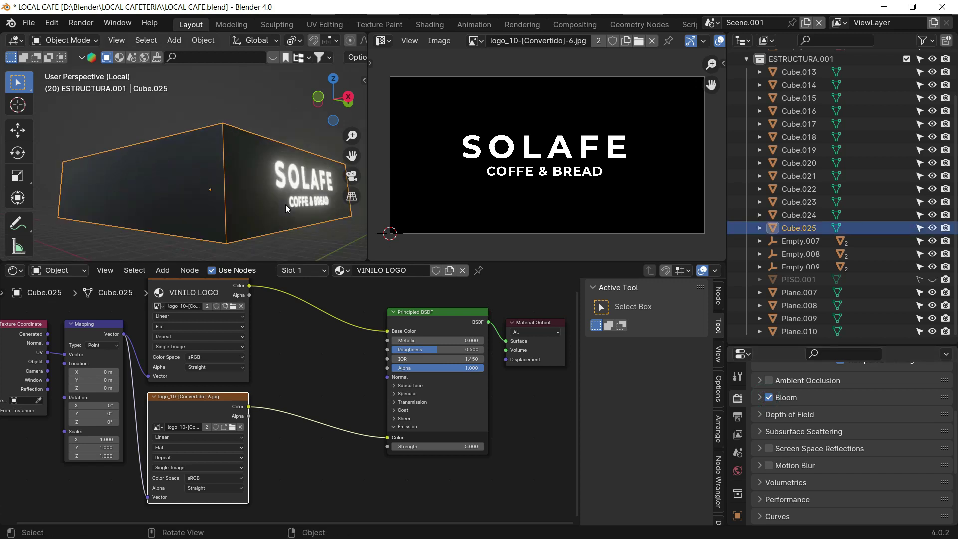
mouse_move(284, 204)
middle_down()
mouse_move(137, 195)
mouse_move(247, 180)
mouse_move(288, 194)
mouse_move(287, 182)
mouse_move(307, 185)
mouse_move(148, 164)
mouse_move(297, 171)
mouse_move(206, 182)
mouse_move(182, 157)
mouse_move(261, 199)
middle_up()
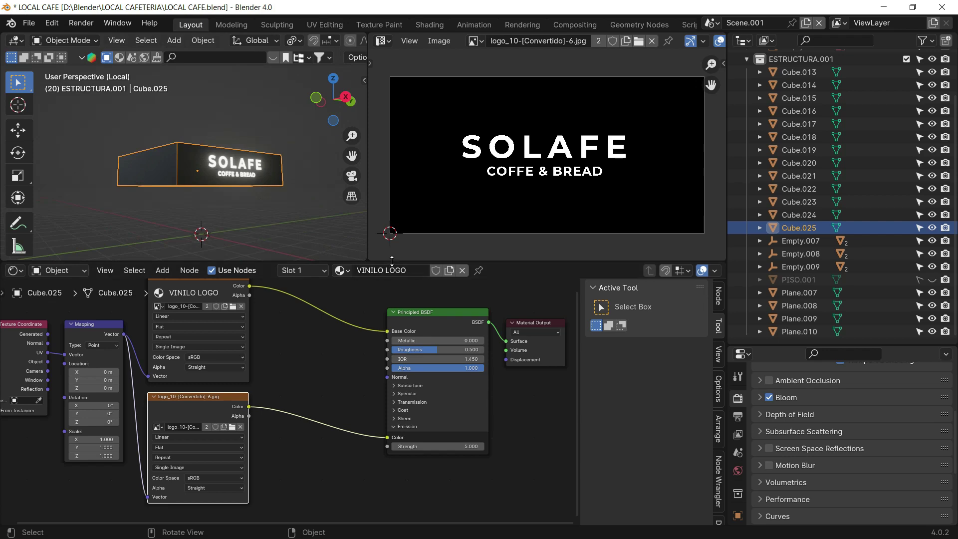
drag(392, 260, 385, 408)
drag(368, 247, 707, 278)
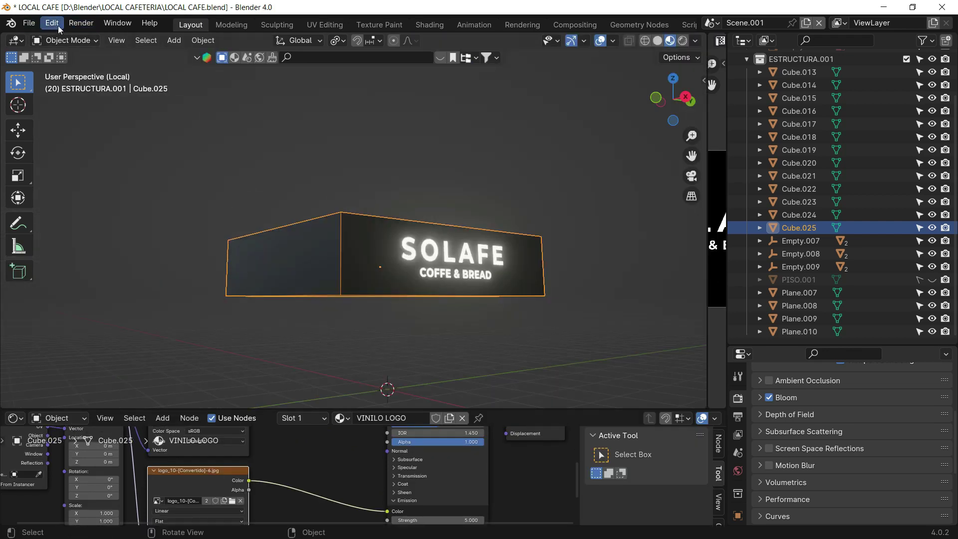
click(114, 41)
mouse_move(143, 163)
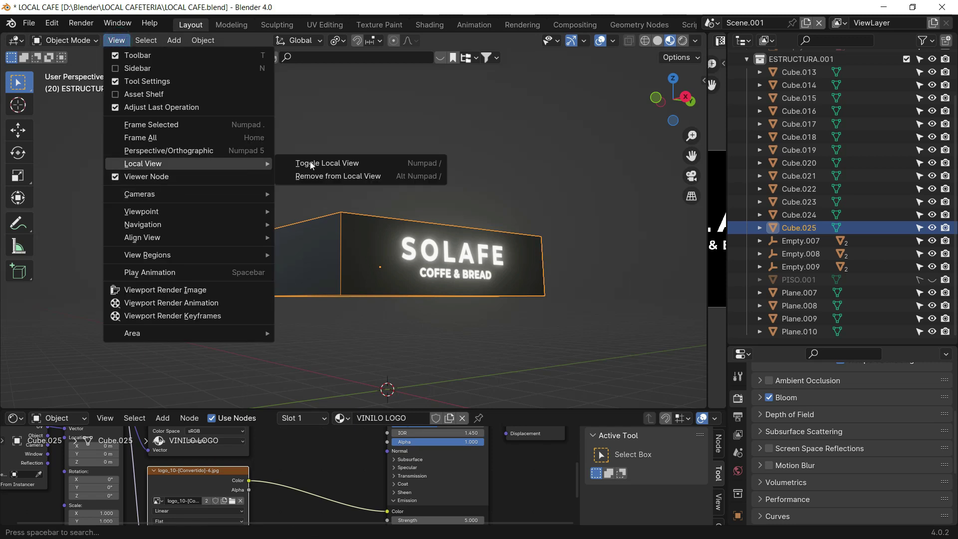
click(343, 174)
key(ctrl+z)
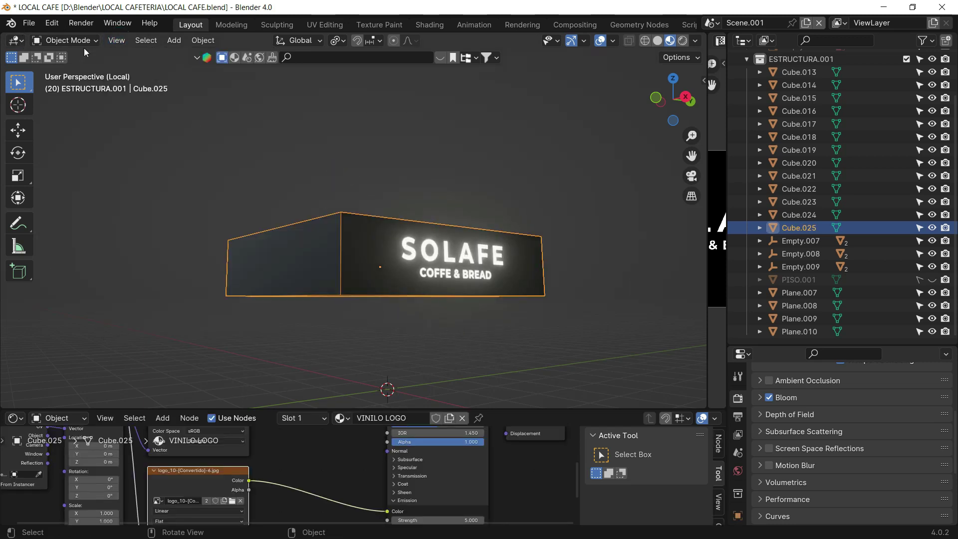
click(130, 37)
mouse_move(143, 163)
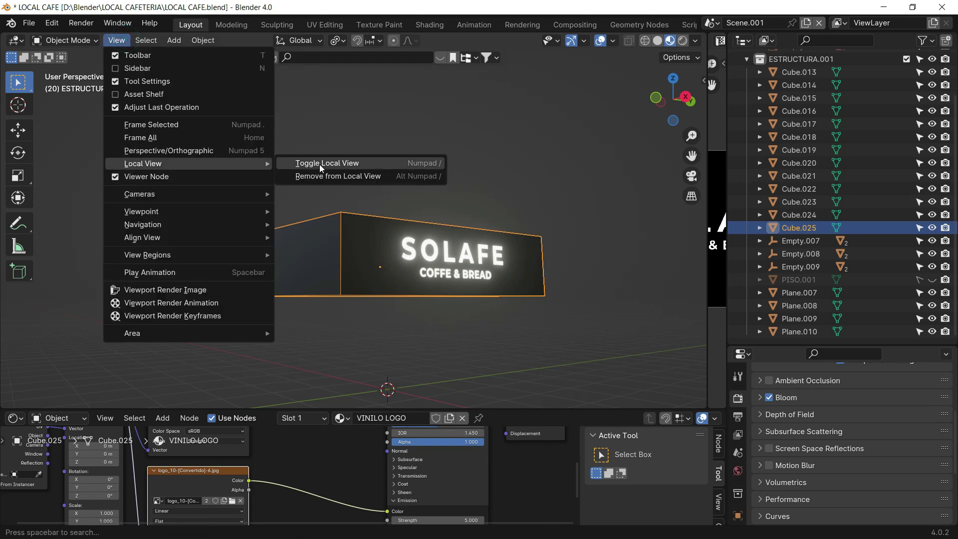
click(320, 163)
mouse_move(474, 213)
middle_down()
mouse_move(342, 204)
mouse_move(512, 216)
mouse_move(475, 152)
middle_up()
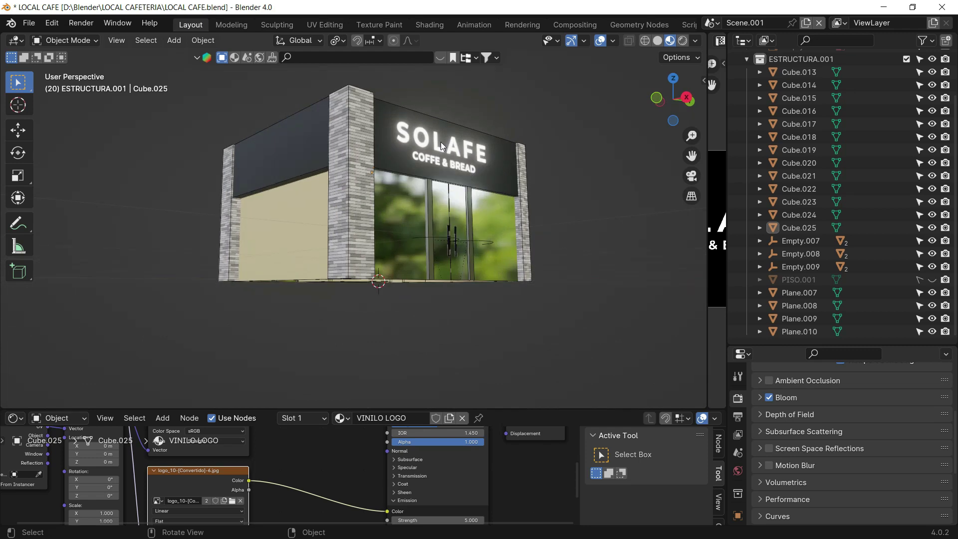
middle_drag(234, 192, 259, 207)
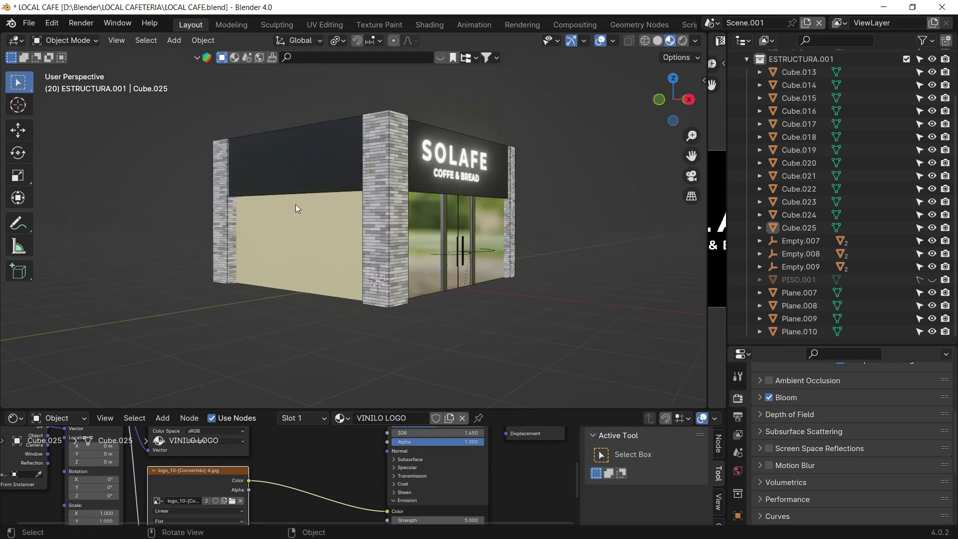
mouse_move(539, 241)
middle_down()
mouse_move(336, 236)
mouse_move(347, 202)
mouse_move(372, 279)
mouse_move(370, 209)
mouse_move(430, 234)
mouse_move(402, 221)
mouse_move(489, 147)
middle_up()
Select the plain side wall Cube.021, viewed beside the SOLAFE front
click(429, 234)
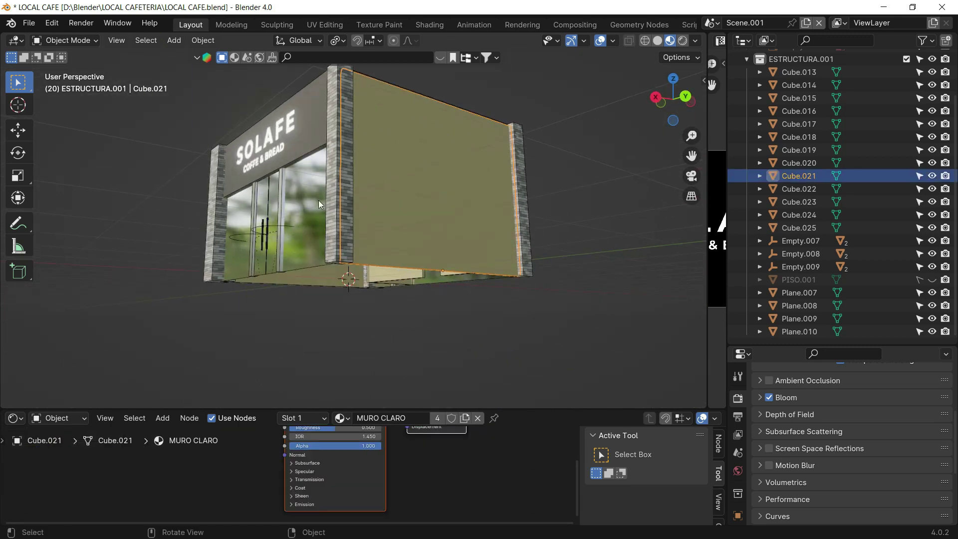
mouse_move(466, 248)
middle_down()
mouse_move(423, 257)
mouse_move(456, 287)
mouse_move(610, 209)
middle_up()
click(641, 189)
mouse_move(366, 233)
middle_down()
mouse_move(435, 215)
mouse_move(399, 136)
middle_up()
click(399, 136)
click(229, 134)
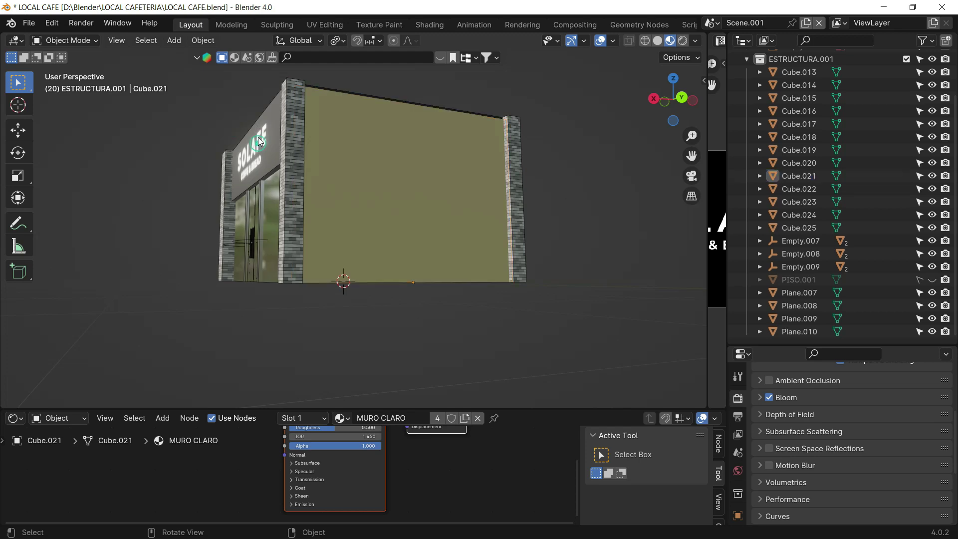
click(390, 146)
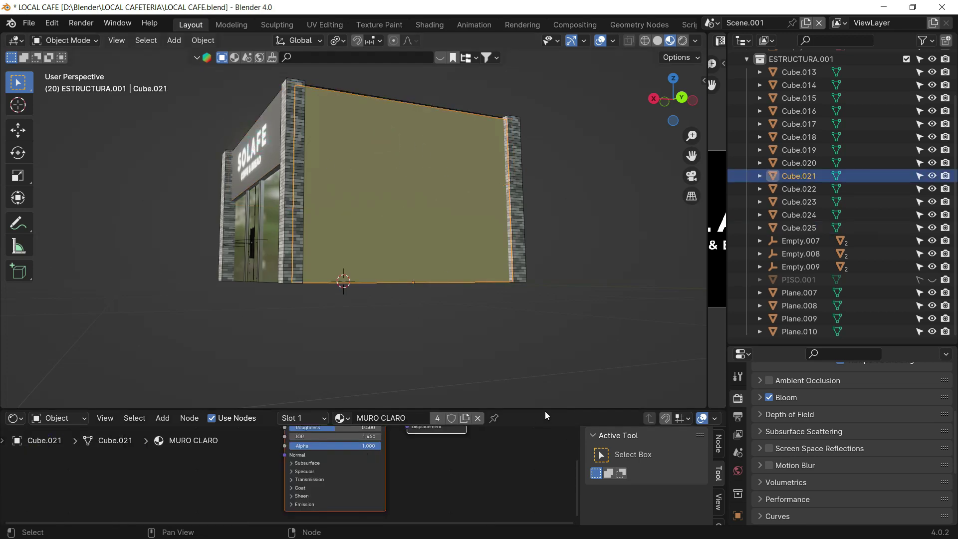
Enlarge the Shader Editor, hide its sidebar and pan to the MURO CLARO nodes
drag(545, 411, 544, 251)
middle_drag(475, 359, 522, 385)
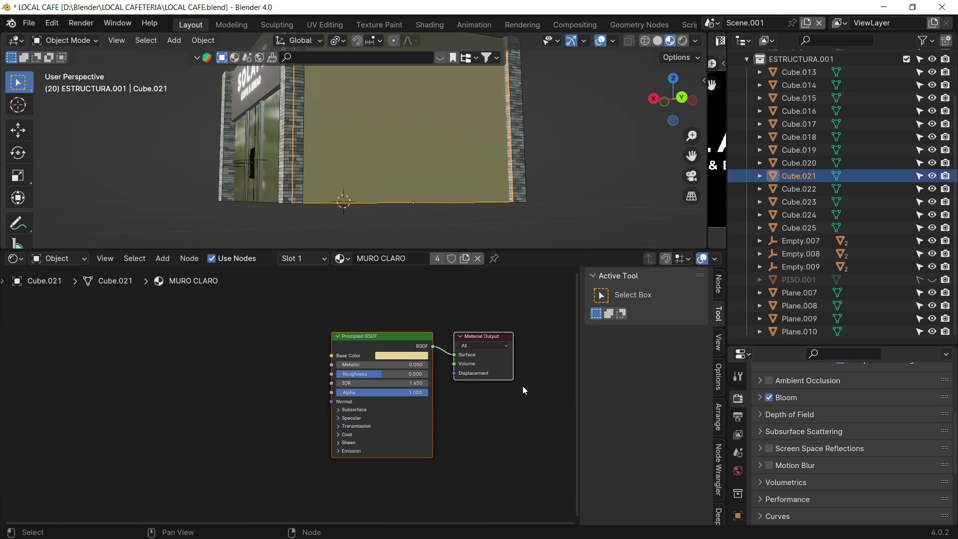
key(n)
middle_drag(442, 404, 545, 392)
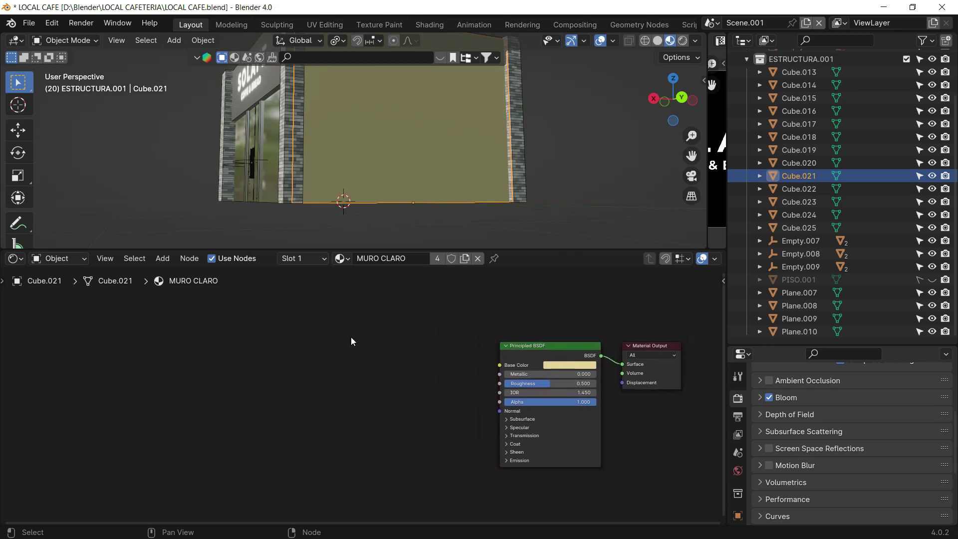
middle_drag(296, 350, 275, 356)
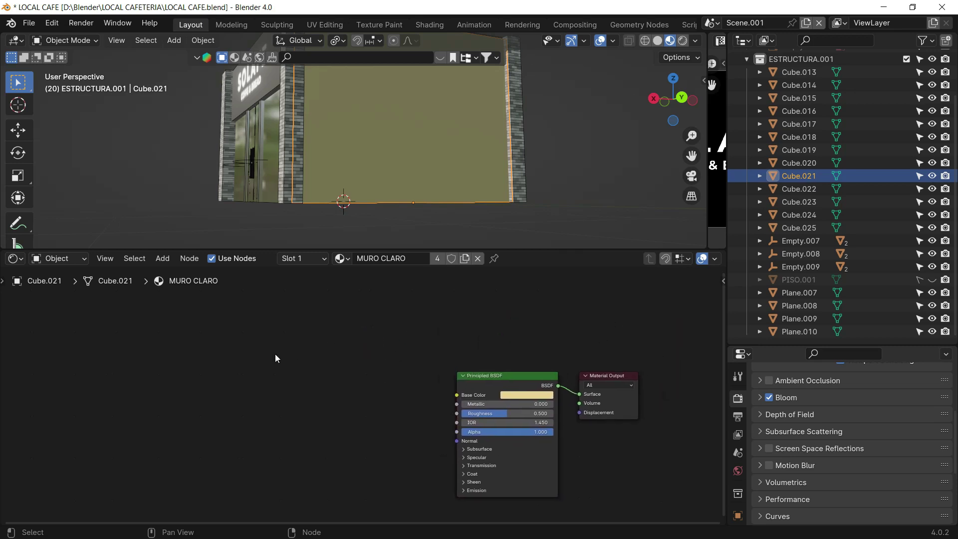
Drag logo_10-[Convertido]1.jpg from the LOGO folder into Blender's Shader Editor
key(super)
click(299, 526)
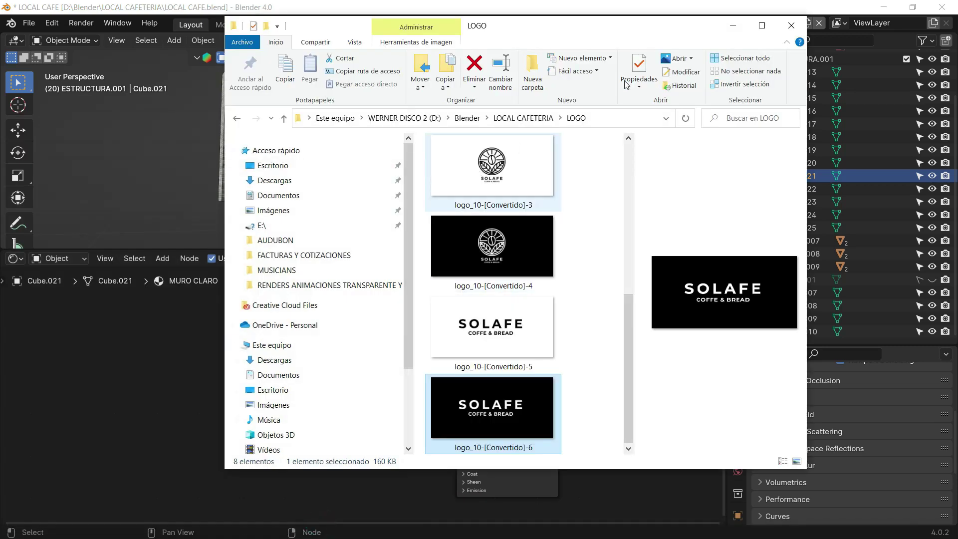
scroll(599, 280, up, 5)
scroll(598, 280, down, 1)
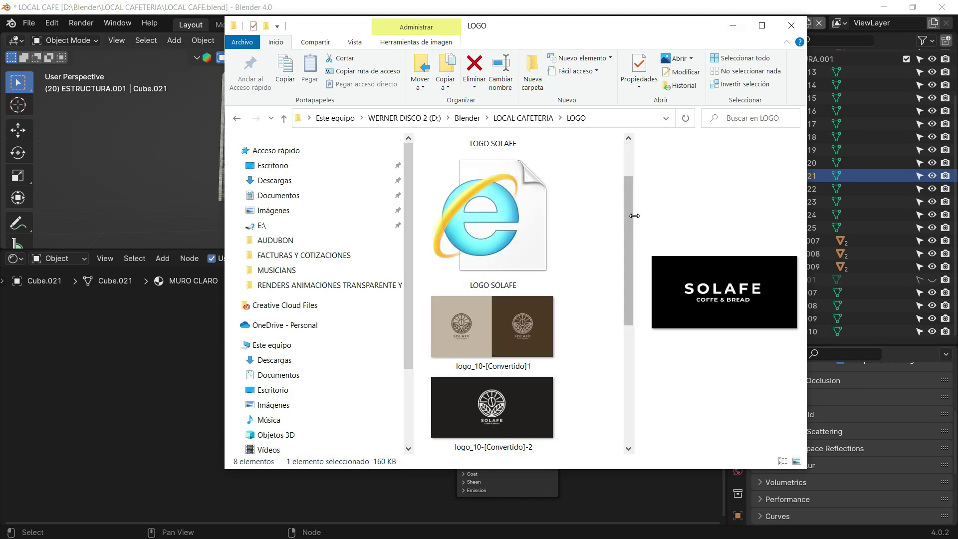
scroll(629, 234, down, 1)
click(476, 251)
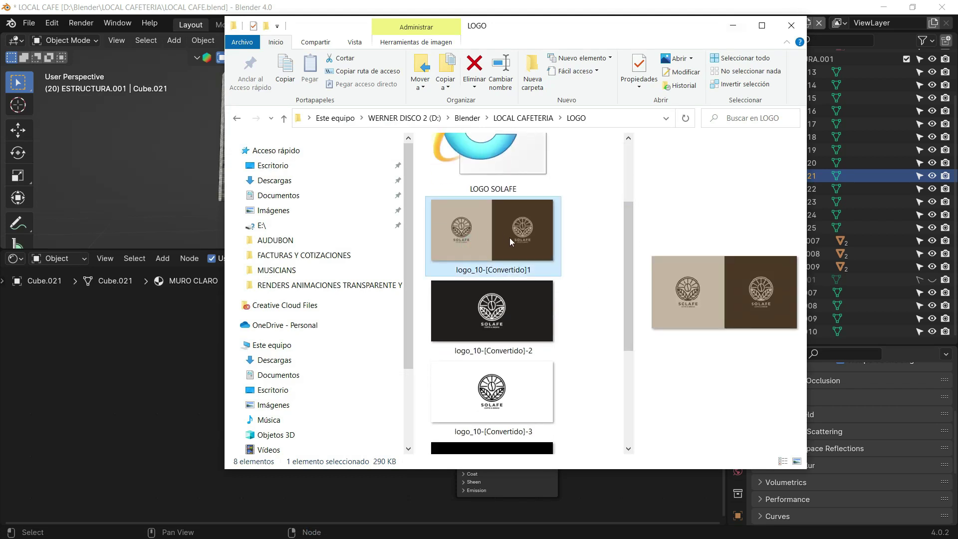
mouse_move(513, 229)
mouse_down()
mouse_move(134, 334)
mouse_move(151, 333)
mouse_up()
Add the logo image node and connect its Color to the wall's Base Color
click(790, 24)
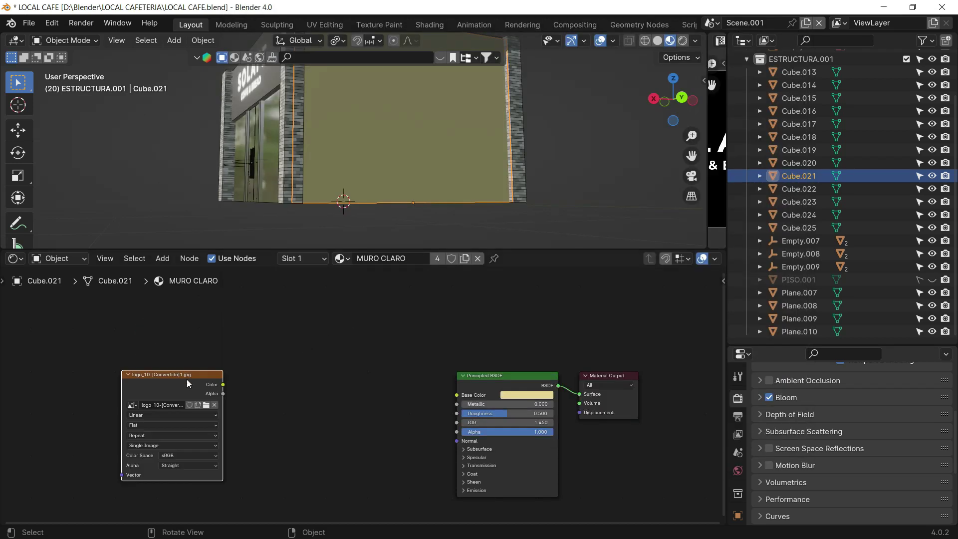
mouse_move(187, 383)
mouse_down()
mouse_move(390, 336)
mouse_move(442, 398)
mouse_move(452, 395)
mouse_up()
drag(369, 341, 349, 345)
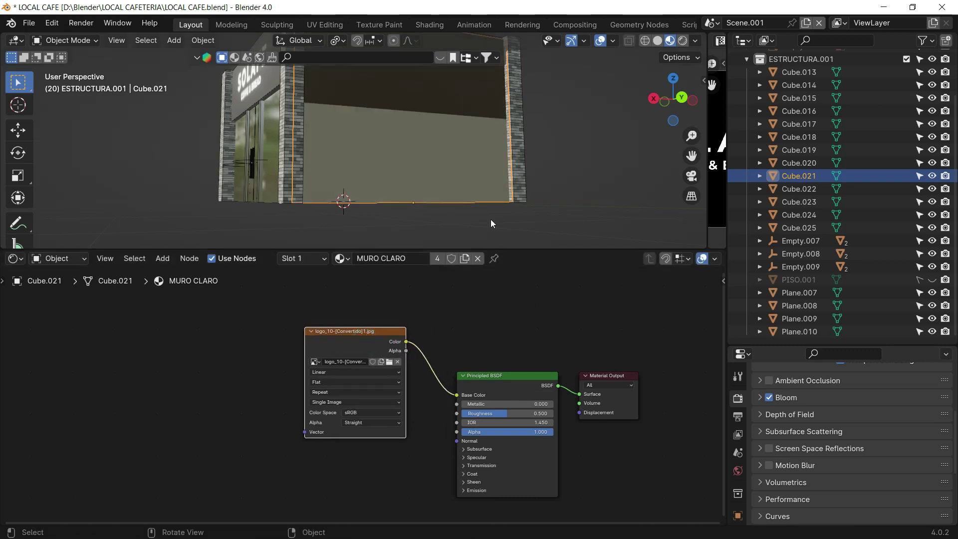
scroll(491, 222, down, 3)
scroll(460, 180, down, 2)
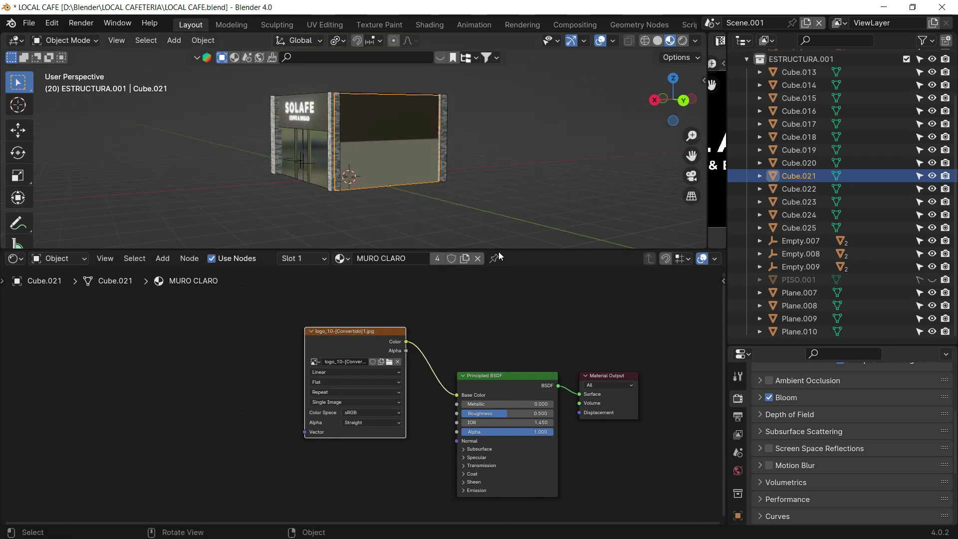
Set up a widened image editor beside the viewport and select one wall face
drag(498, 250, 487, 324)
drag(707, 202, 394, 194)
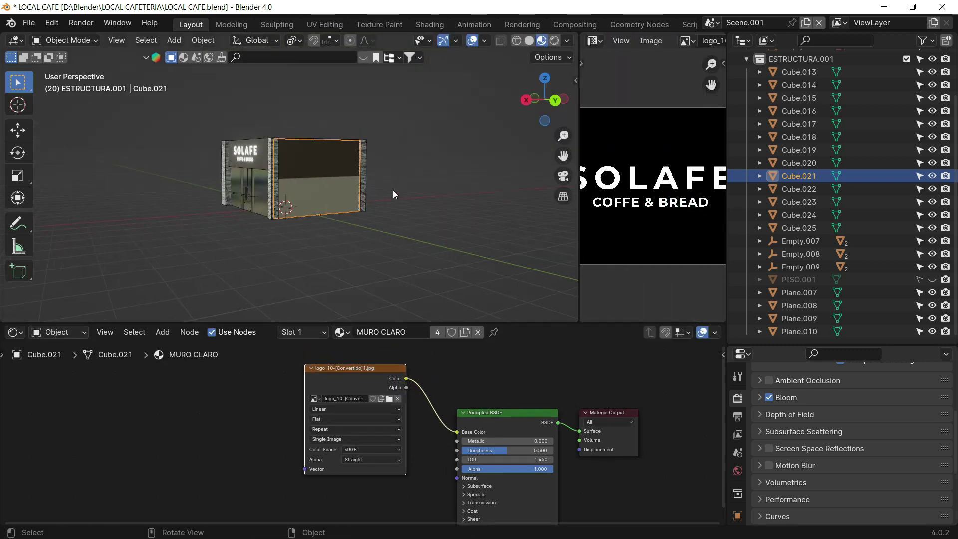
key(Tab)
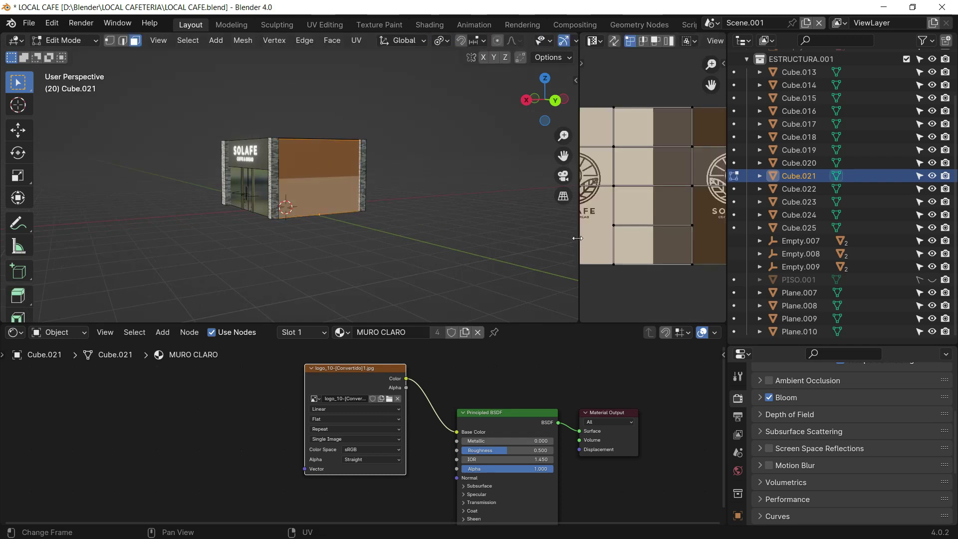
drag(577, 238, 437, 252)
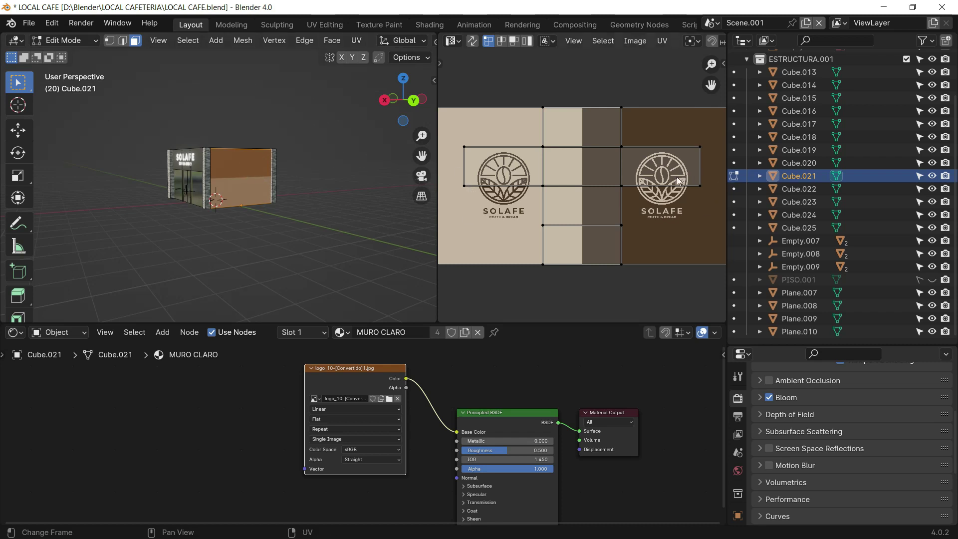
click(249, 168)
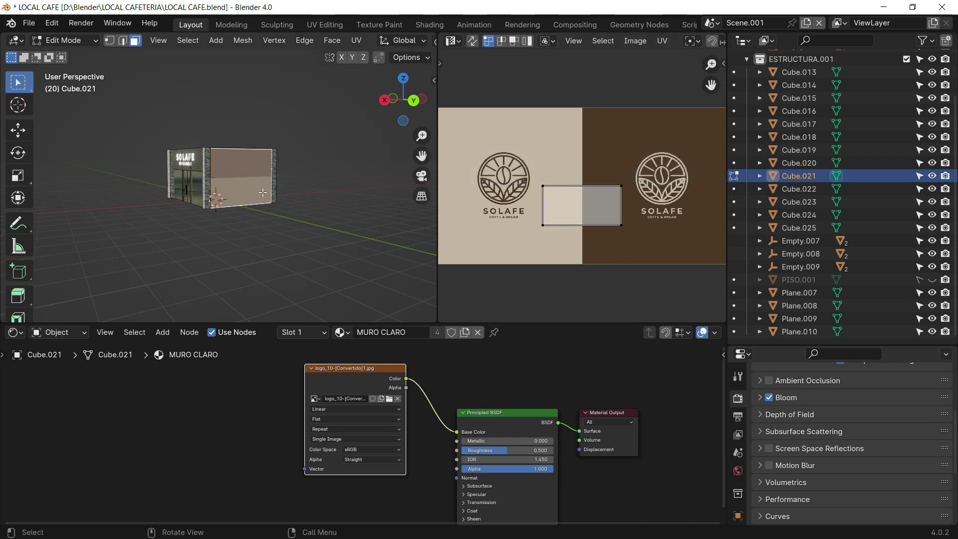
key(Tab)
click(118, 40)
mouse_move(143, 163)
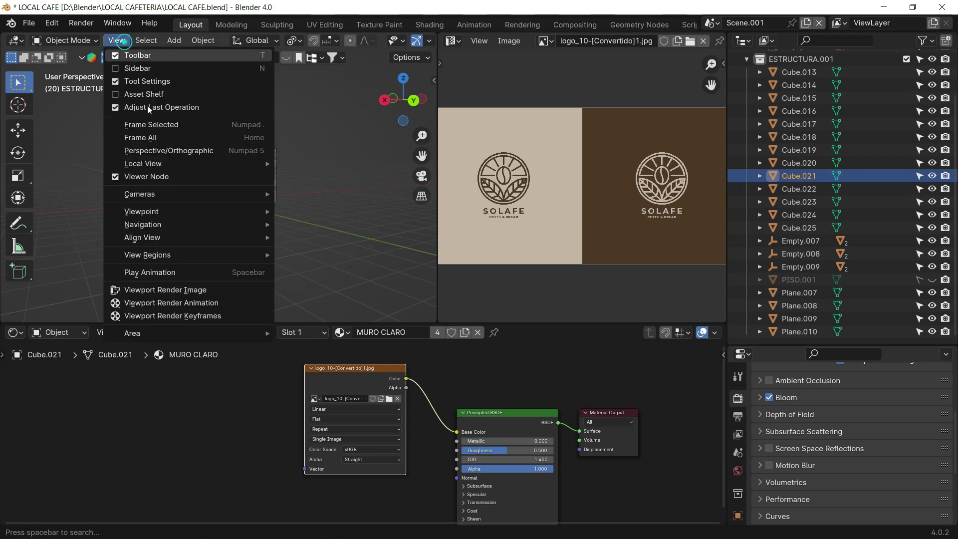
Isolate the wall in Local View and project its face UVs from the back view
click(352, 165)
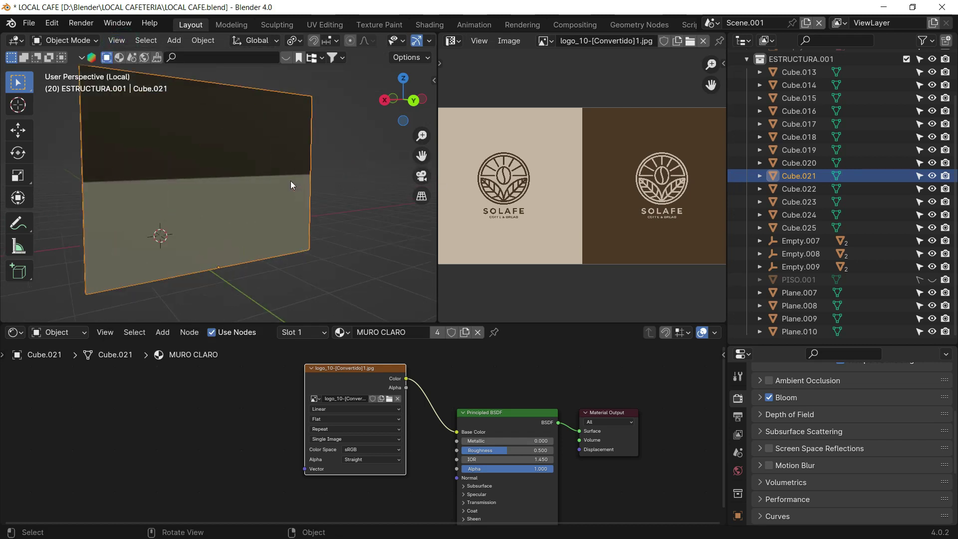
mouse_move(291, 181)
middle_down()
mouse_move(279, 185)
mouse_move(269, 168)
middle_up()
key(Tab)
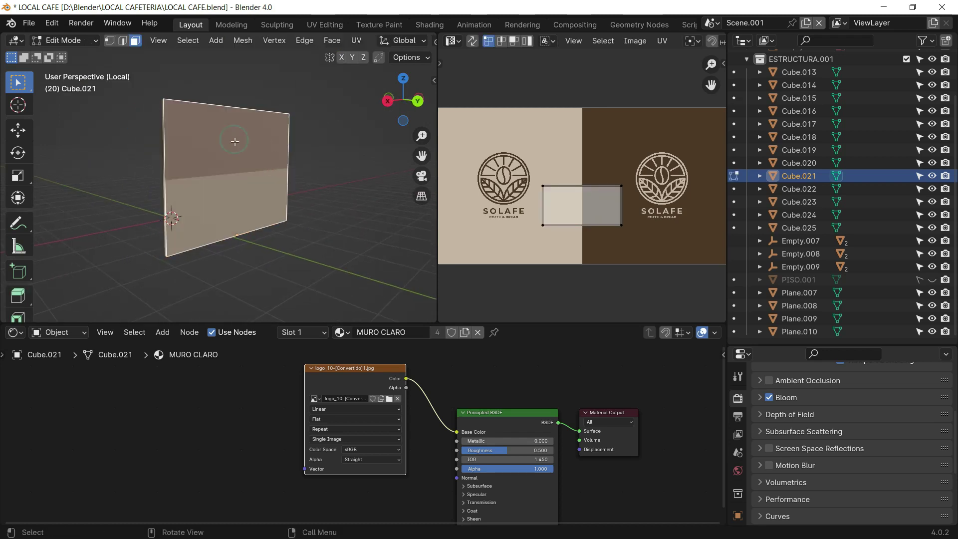
click(418, 101)
key(u)
click(279, 180)
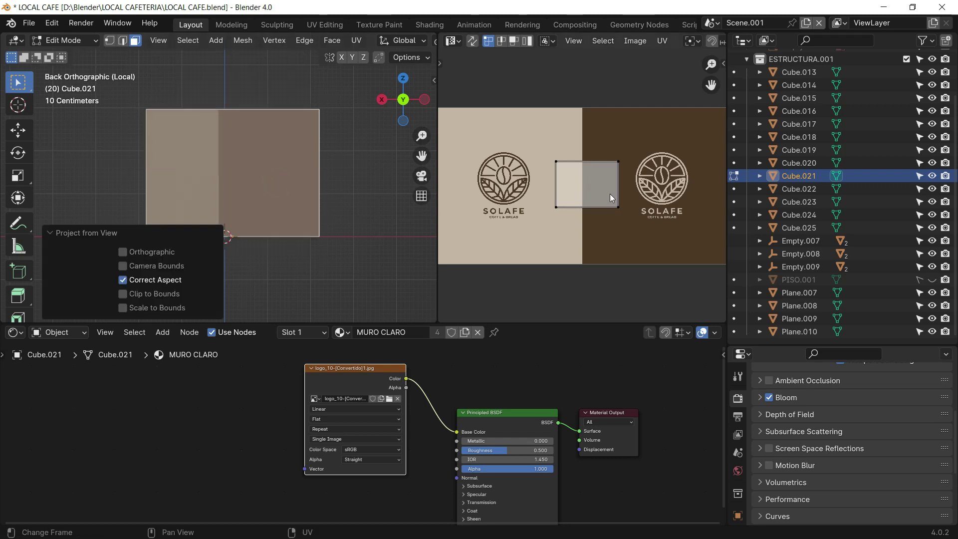
Scale and move the UV island over the image's dark brown SOLAFE logo
shift+middle_drag(610, 194, 516, 191)
key(a)
scroll(536, 148, down, 1)
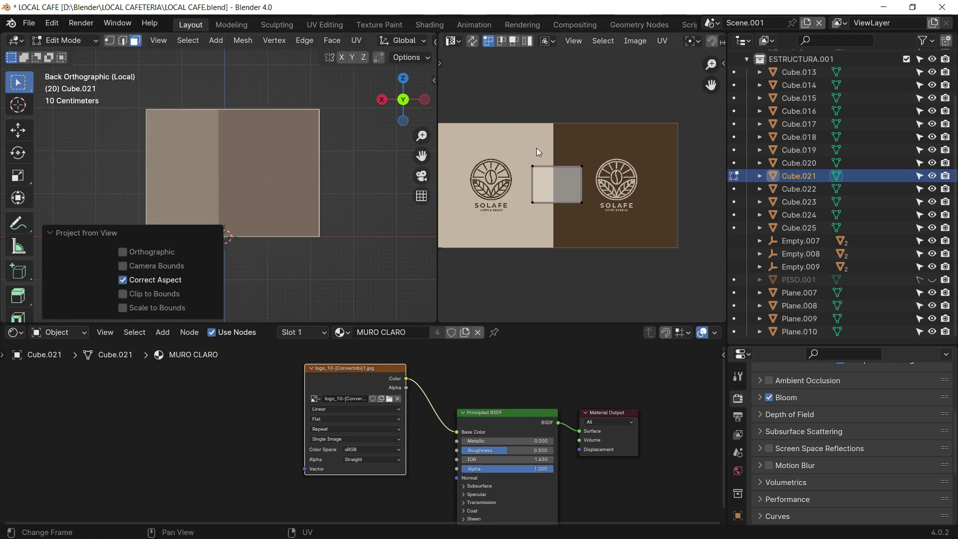
key(s)
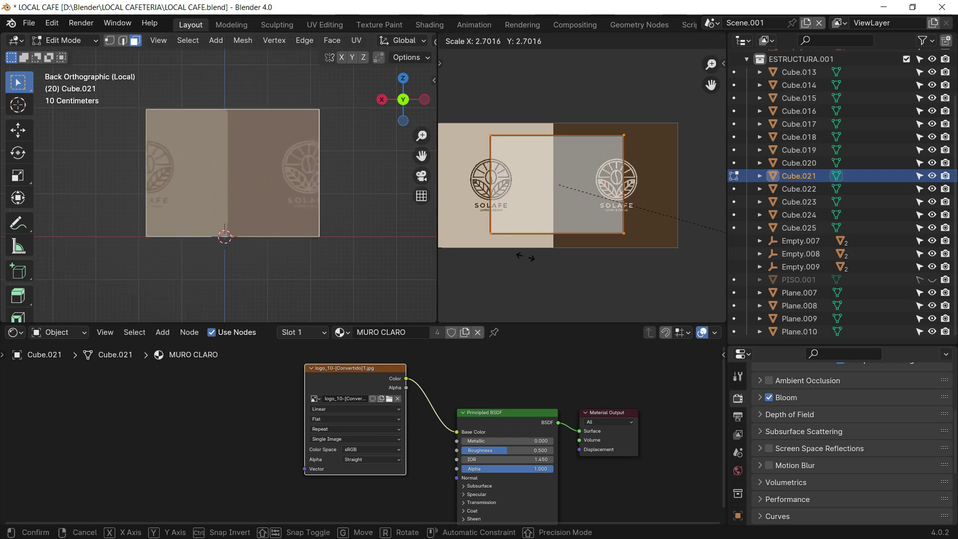
click(591, 231)
key(g)
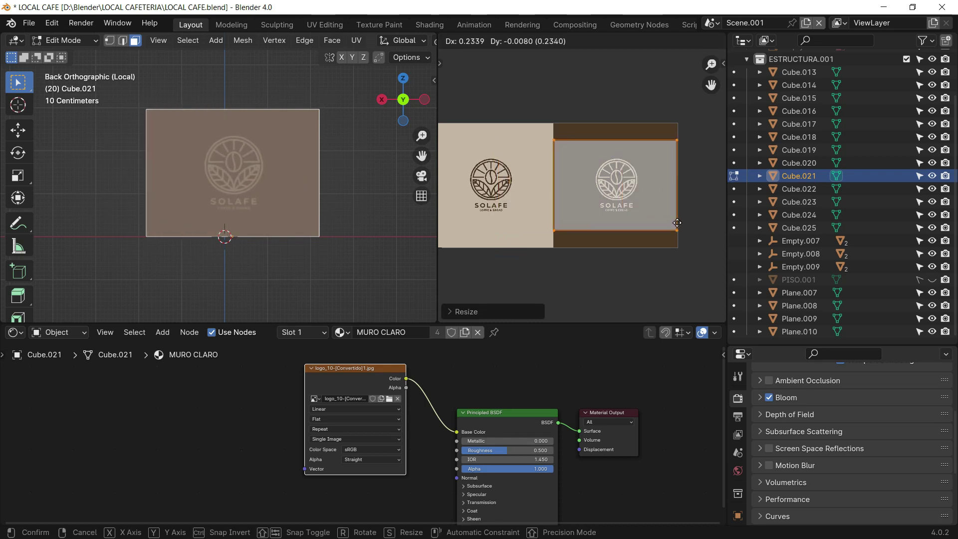
click(676, 218)
key(Tab)
Orbit to check the mapped wall, then reselect Cube.021 in Edit Mode
click(345, 168)
middle_drag(344, 168, 275, 194)
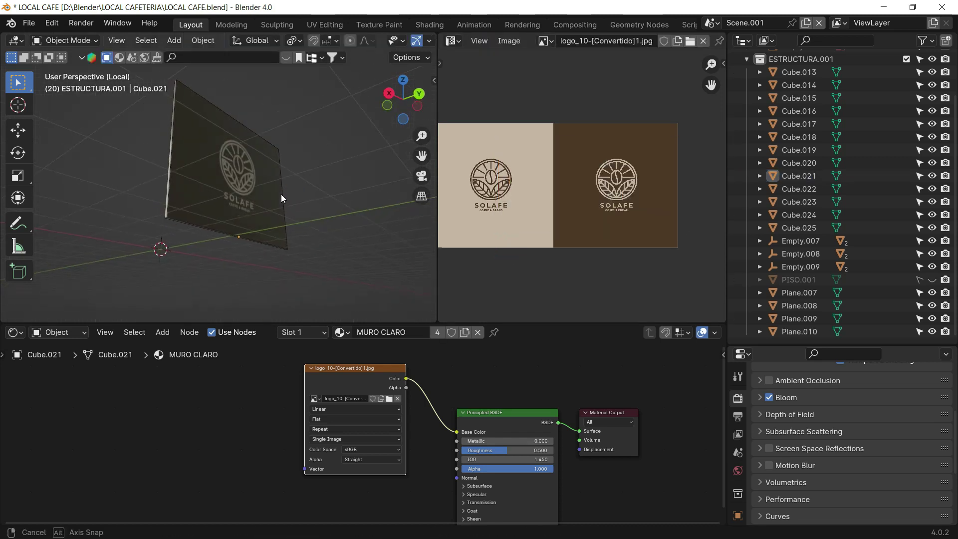
mouse_move(282, 198)
middle_down()
mouse_move(174, 214)
mouse_move(206, 202)
middle_up()
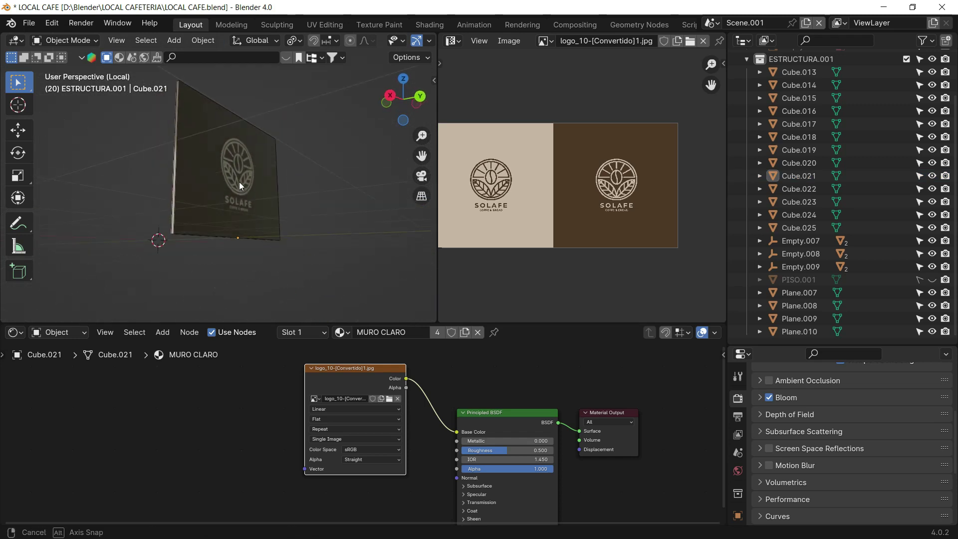
mouse_move(206, 202)
middle_down()
mouse_move(307, 199)
mouse_move(268, 177)
mouse_move(252, 137)
mouse_move(224, 134)
middle_up()
click(244, 169)
key(Tab)
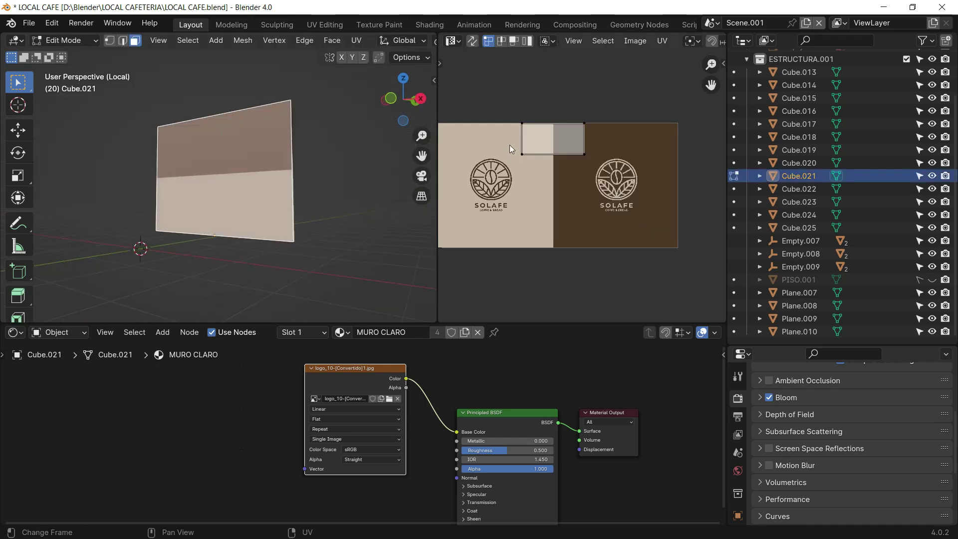
Shrink the selected UV island onto the image's plain beige patch
drag(507, 112, 621, 161)
key(s)
click(588, 156)
key(g)
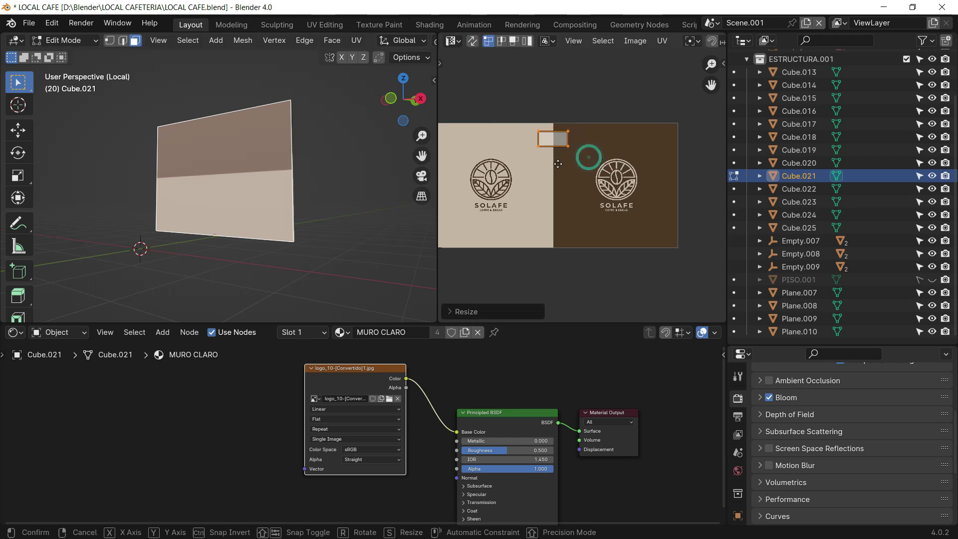
click(471, 166)
key(Tab)
Orbit around the wall edge-on and reselect the wall piece Cube.021
click(339, 160)
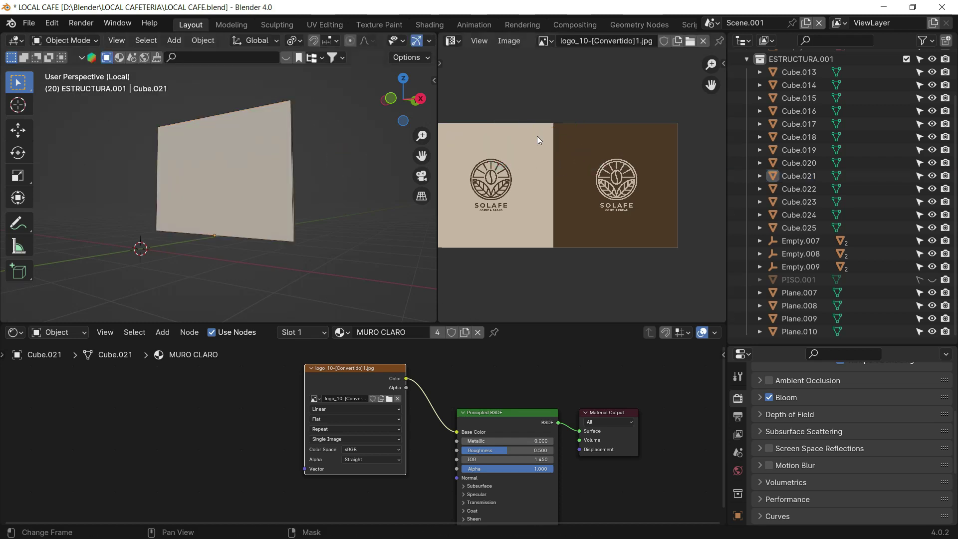
middle_drag(512, 177, 554, 165)
mouse_move(368, 166)
middle_down()
mouse_move(352, 188)
mouse_move(188, 189)
mouse_move(315, 164)
mouse_move(295, 170)
middle_up()
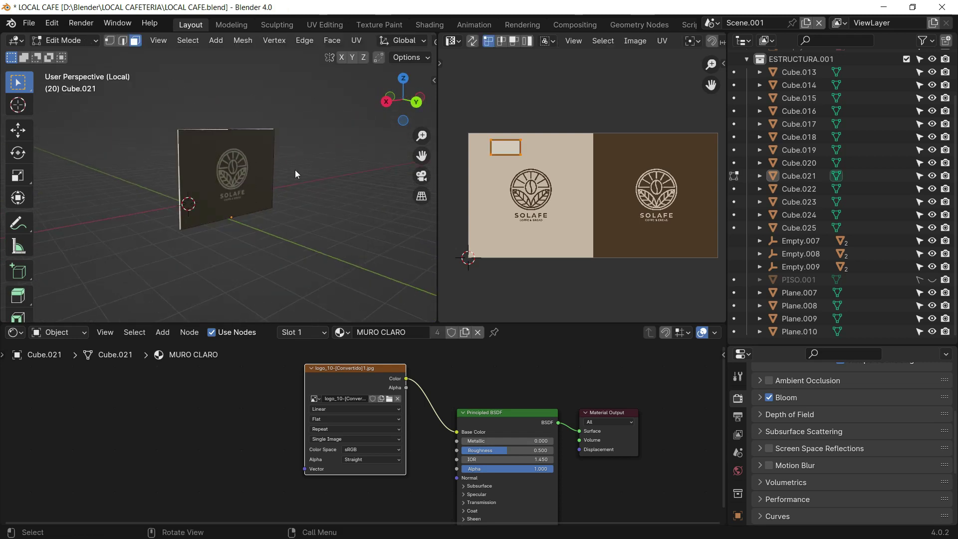
click(258, 177)
Isolate the side wall Cube.022 in local view
click(116, 38)
mouse_move(143, 163)
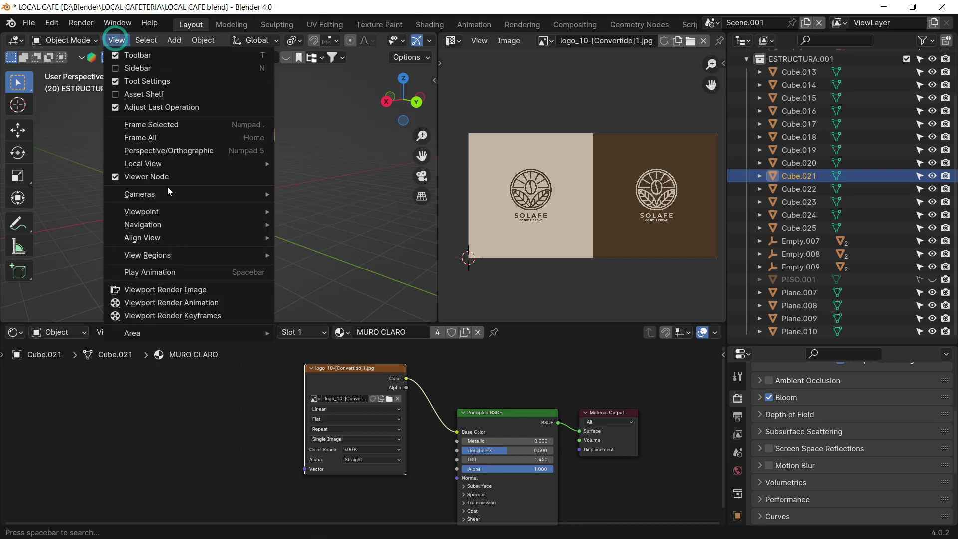
click(376, 163)
mouse_move(350, 143)
middle_down()
mouse_move(268, 189)
mouse_move(378, 185)
mouse_move(267, 179)
middle_up()
mouse_move(185, 189)
middle_down()
mouse_move(379, 194)
mouse_move(187, 197)
mouse_move(284, 186)
mouse_move(218, 176)
middle_up()
scroll(219, 184, up, 3)
scroll(235, 176, up, 2)
click(230, 165)
key(Tab)
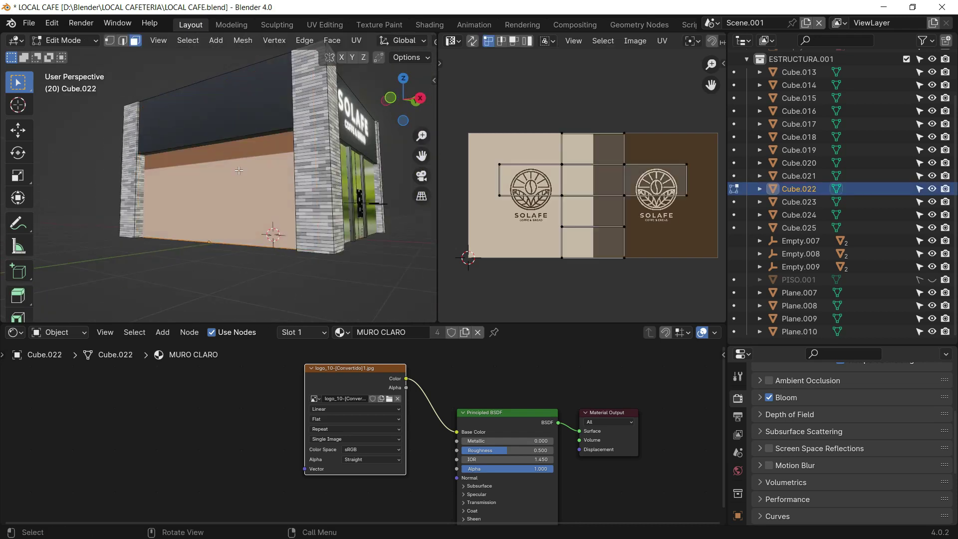
key(Tab)
key(Tab)
key(Tab)
key(q)
click(234, 183)
key(Tab)
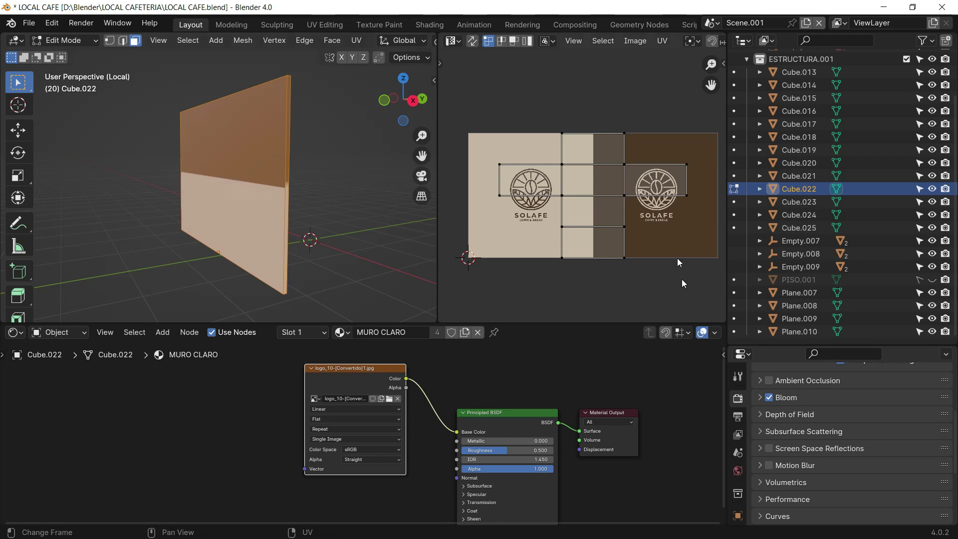
Shrink Cube.022's UVs and move them onto the image's blank top-left corner
drag(681, 283, 461, 111)
key(s)
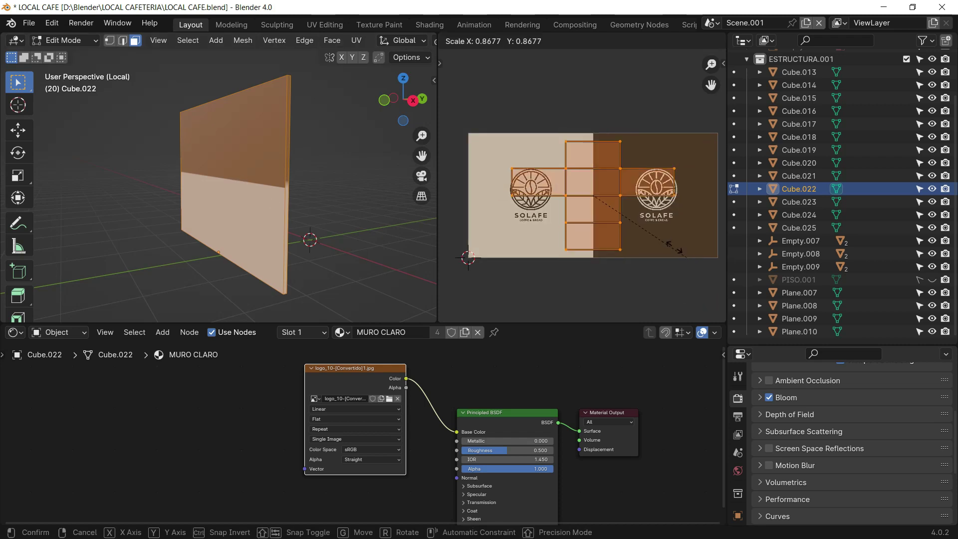
click(612, 200)
key(g)
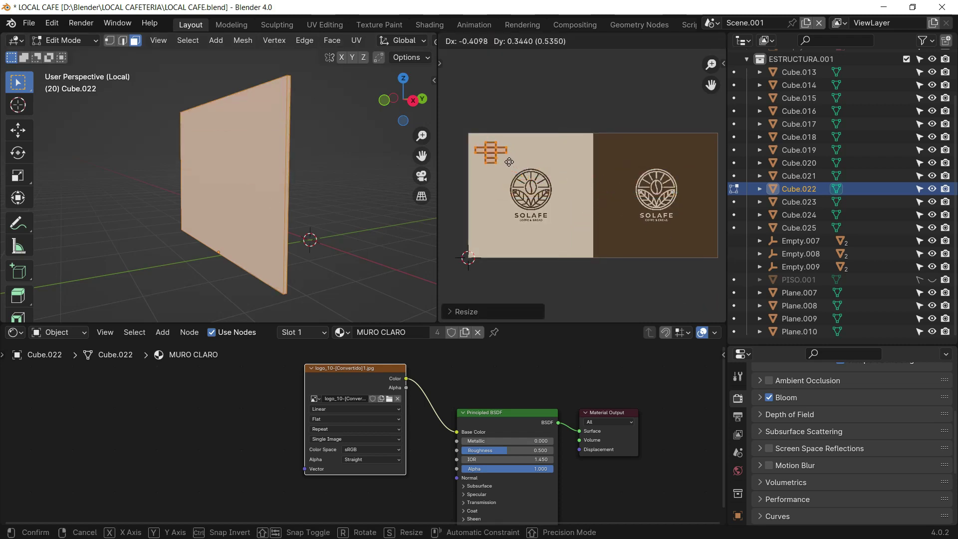
click(507, 161)
key(Tab)
click(336, 196)
mouse_move(338, 196)
middle_down()
mouse_move(258, 200)
mouse_move(368, 202)
mouse_move(257, 202)
mouse_move(390, 201)
middle_up()
key(a)
Exit local view to show the whole café, viewed from beneath
click(293, 165)
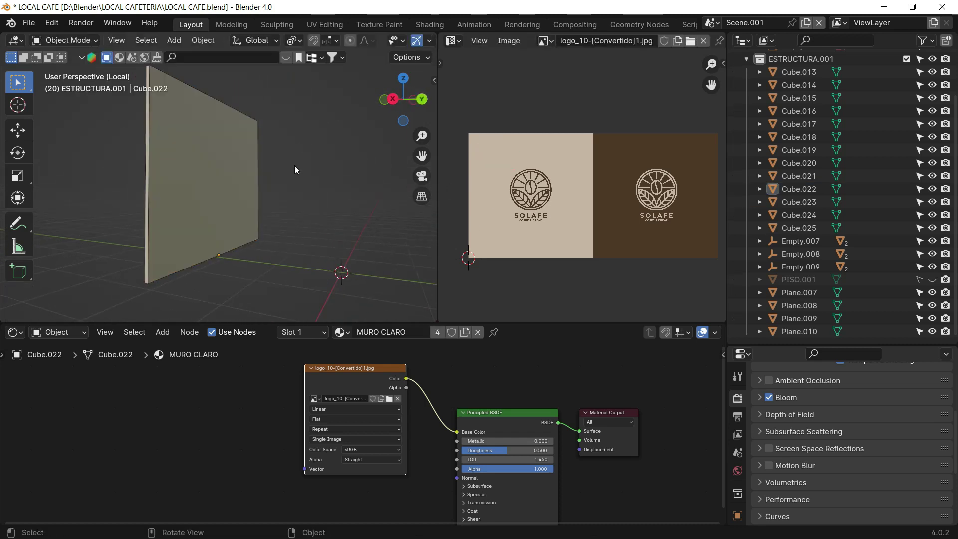
key(q)
click(268, 153)
mouse_move(268, 153)
middle_down()
mouse_move(271, 222)
mouse_move(252, 213)
mouse_move(275, 205)
mouse_move(231, 213)
mouse_move(316, 148)
mouse_move(305, 170)
mouse_move(350, 213)
mouse_move(298, 206)
middle_up()
Shrink Cube.023's UV island and move it toward the image's top-left corner
click(240, 184)
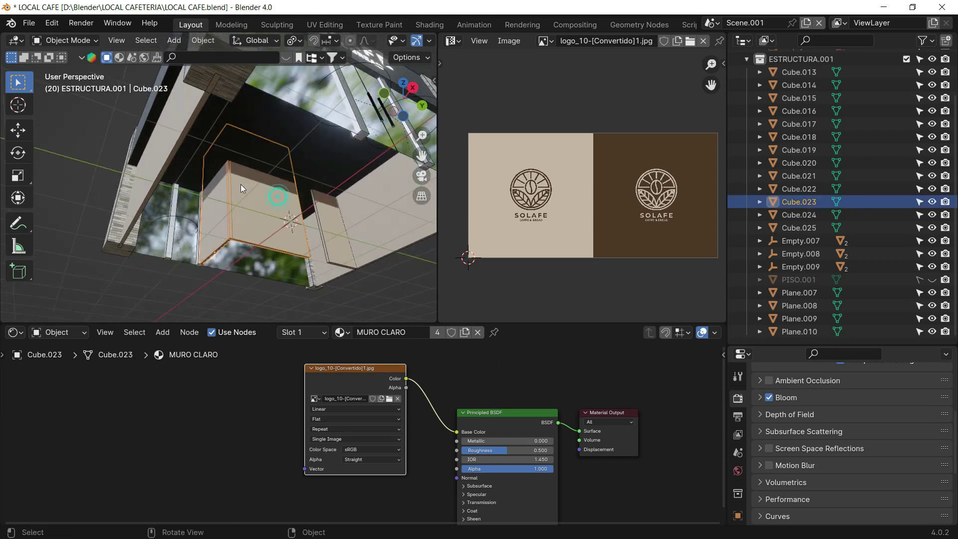
key(Tab)
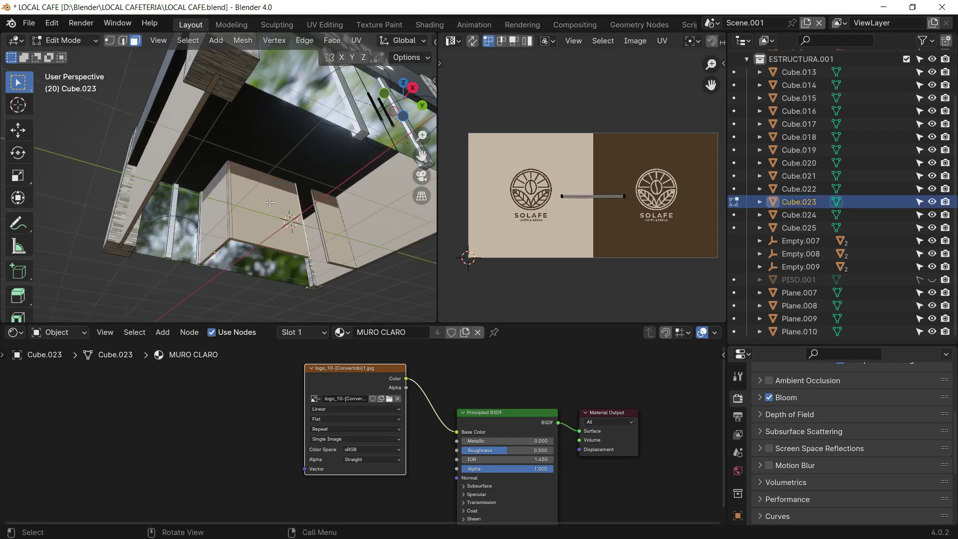
key(a)
key(a)
key(s)
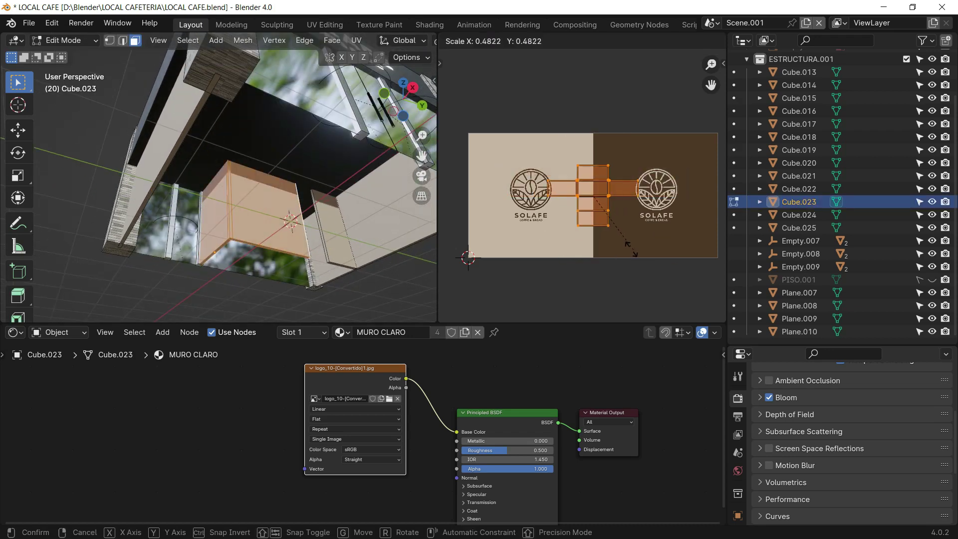
click(609, 229)
key(g)
click(517, 194)
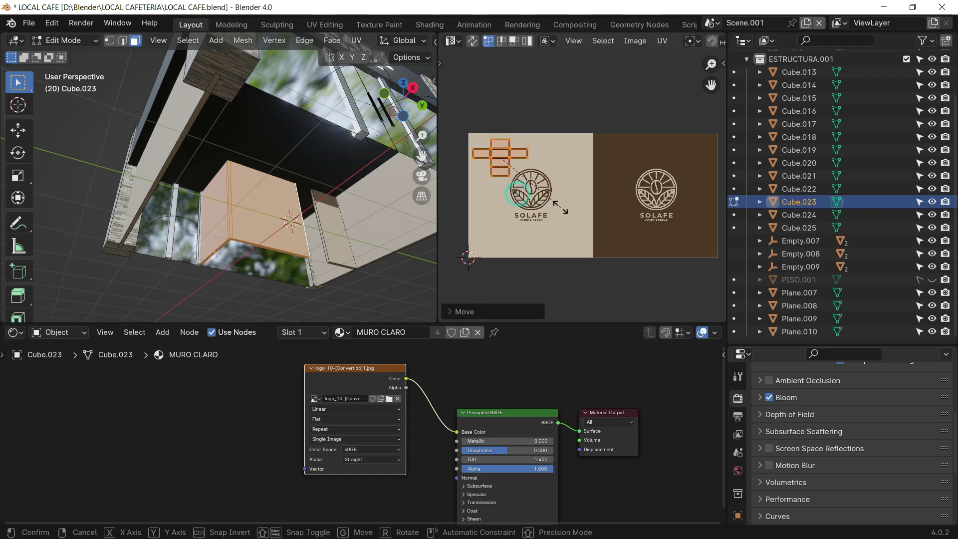
key(s)
key(g)
click(531, 221)
key(Tab)
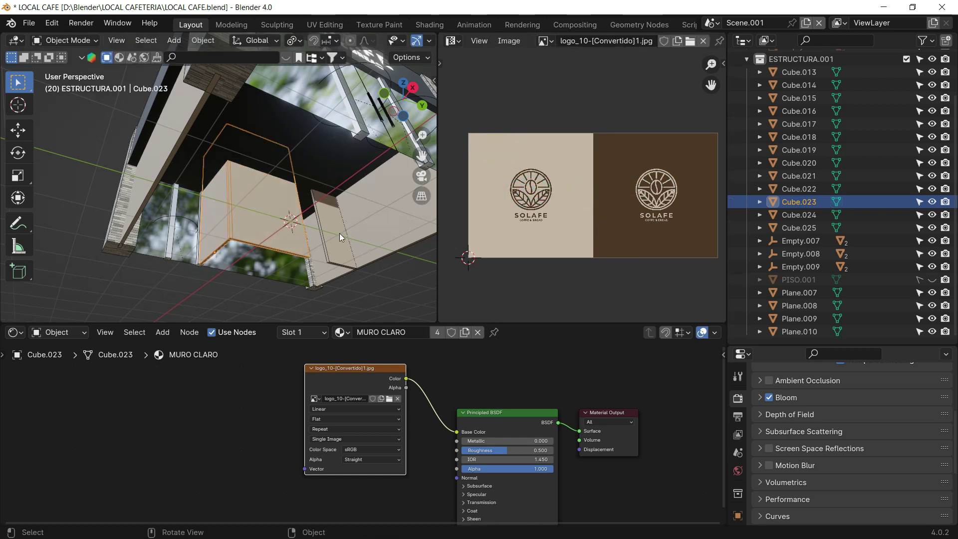
Shrink Cube.024's UV island and move it onto the image's blank corner
click(339, 233)
key(Tab)
key(a)
key(s)
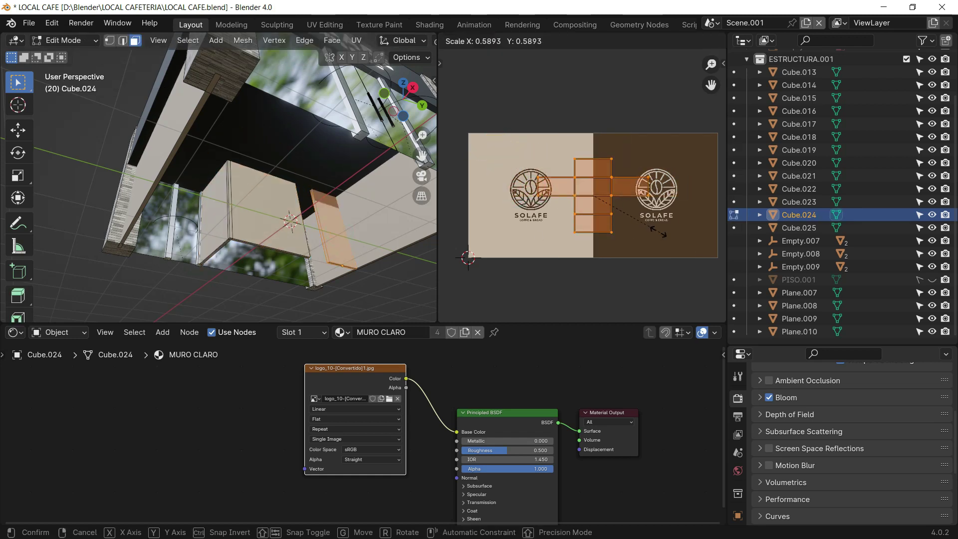
click(618, 216)
key(g)
click(525, 170)
key(Tab)
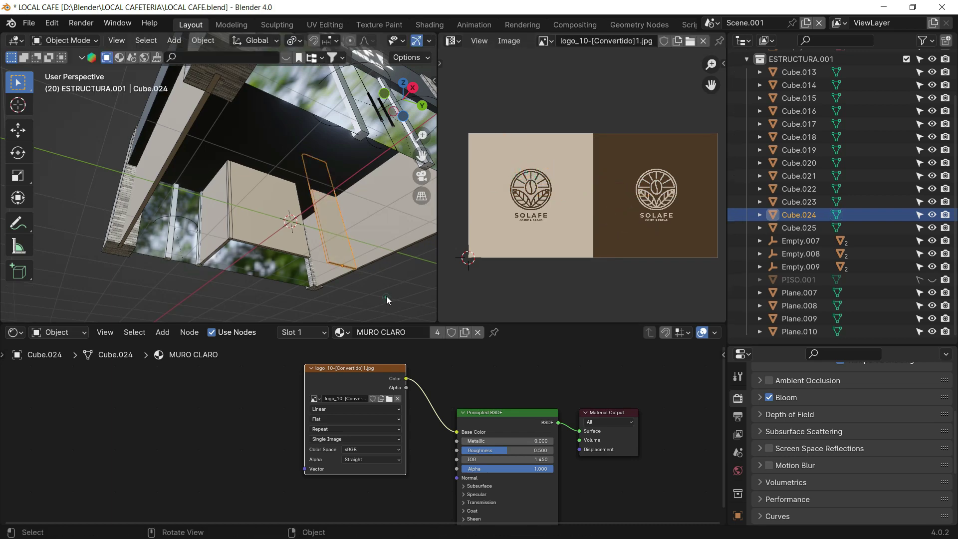
click(386, 296)
middle_drag(386, 295, 276, 210)
Rescale Cube.023's UV island much smaller and reposition it in the top-left corner
click(265, 204)
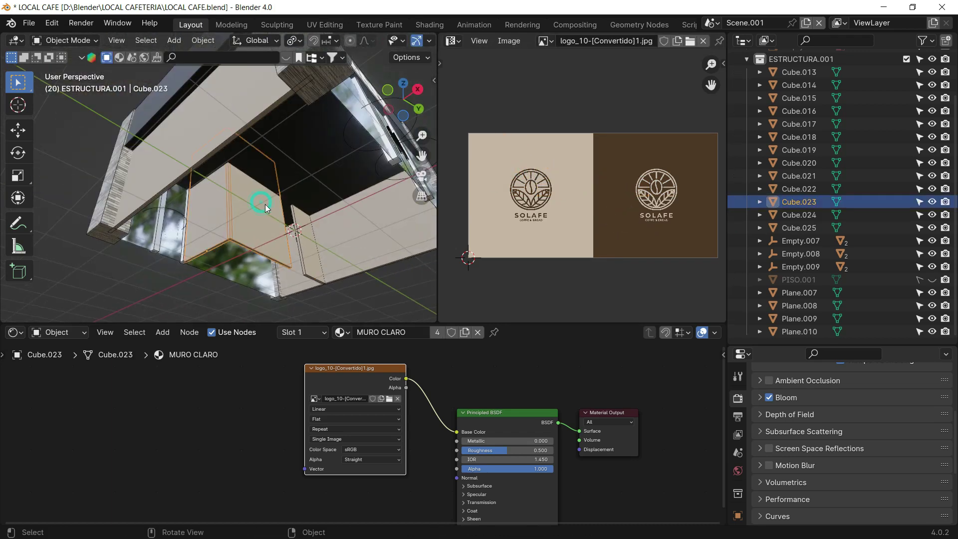
key(Tab)
key(Tab)
key(Tab)
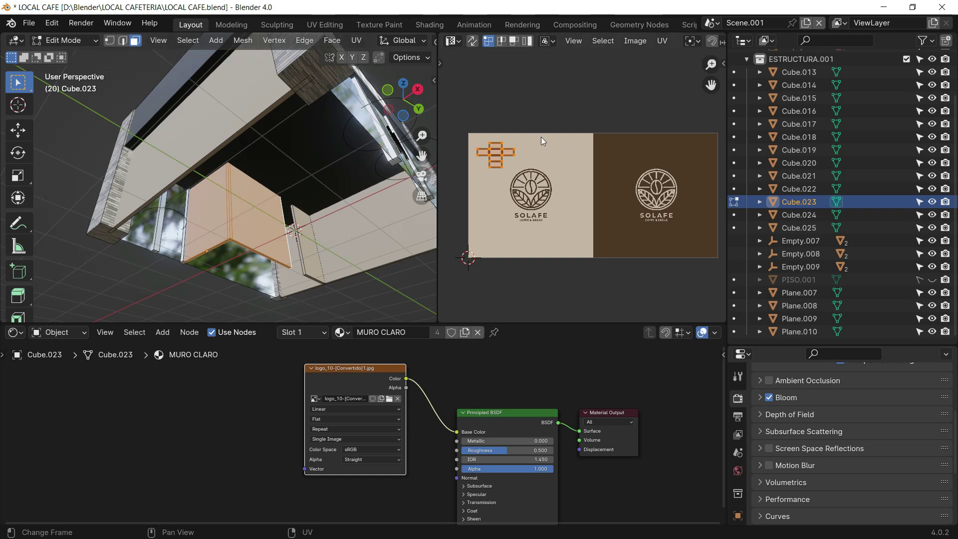
key(s)
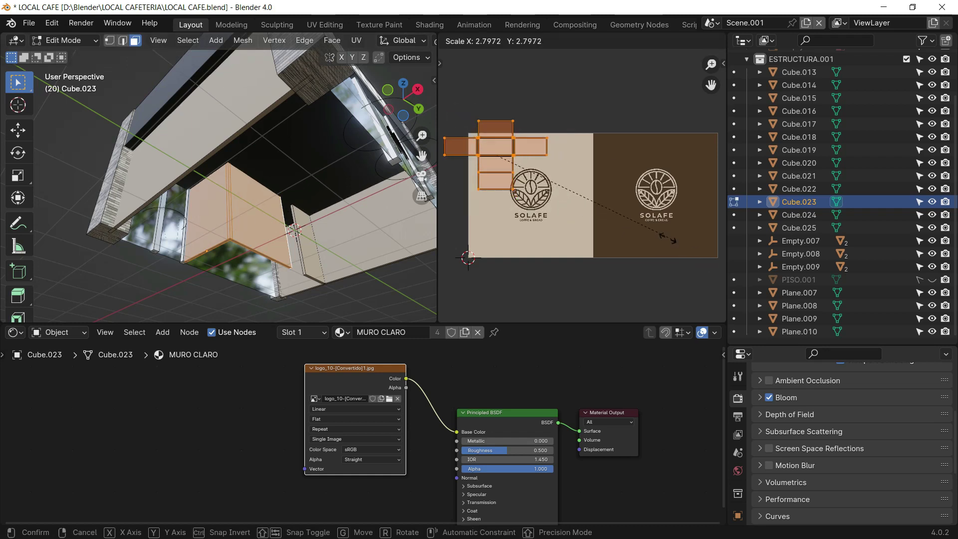
click(722, 281)
key(s)
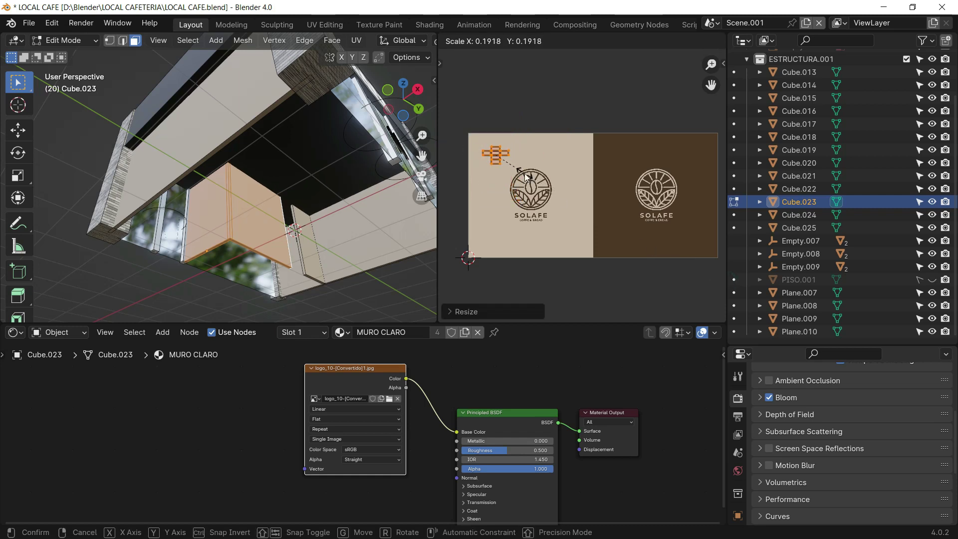
click(526, 173)
key(g)
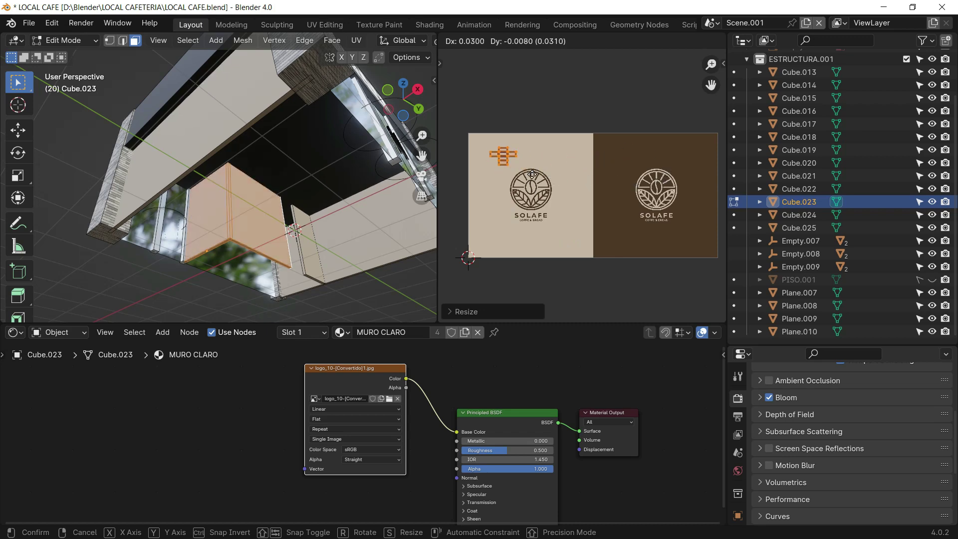
click(531, 177)
key(Tab)
click(370, 305)
mouse_move(370, 304)
middle_down()
mouse_move(282, 280)
mouse_move(178, 300)
mouse_move(233, 269)
mouse_move(311, 309)
mouse_move(281, 261)
mouse_move(301, 217)
mouse_move(338, 277)
mouse_move(268, 199)
mouse_move(288, 205)
mouse_move(244, 197)
mouse_move(314, 192)
mouse_move(204, 204)
mouse_move(232, 202)
mouse_move(326, 137)
middle_up()
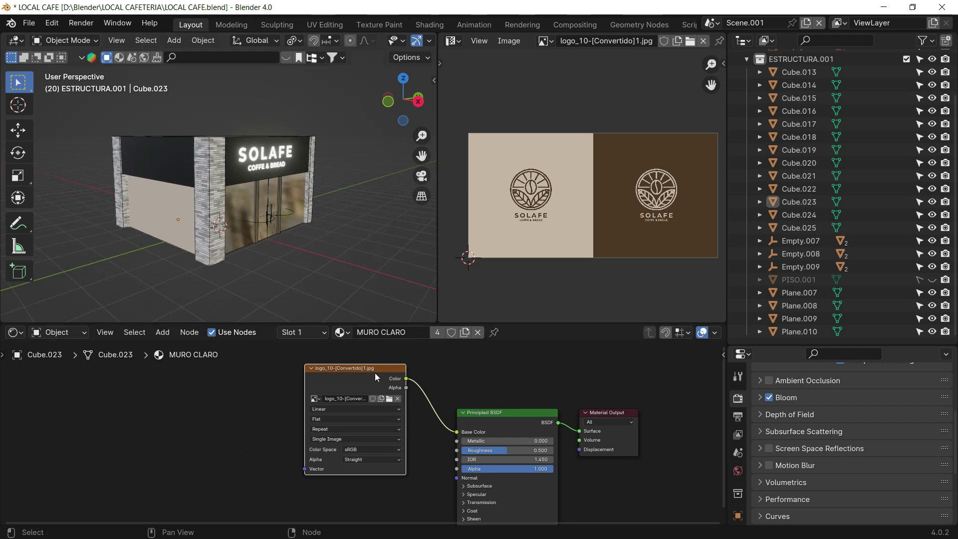
Move the image texture node aside and save LOCAL CAFE.blend
drag(375, 373, 402, 412)
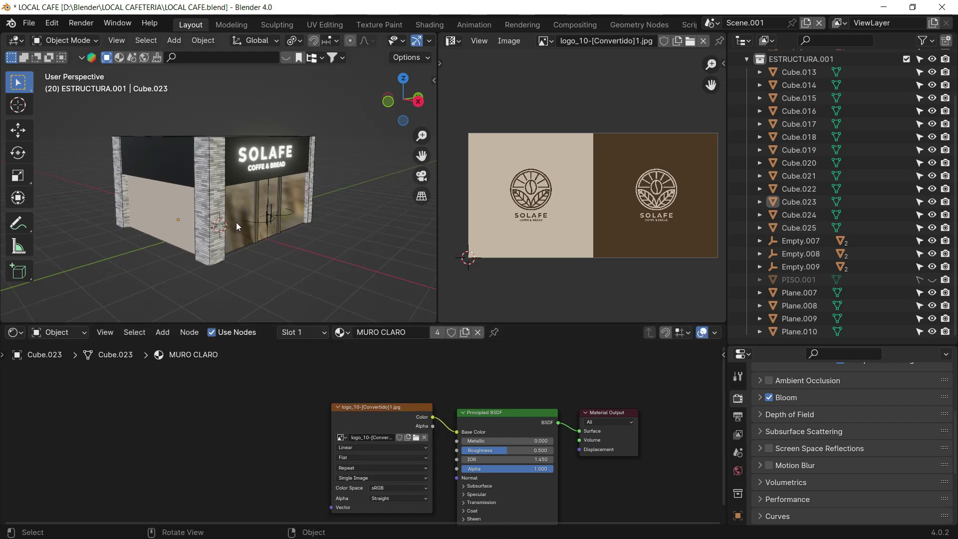
mouse_move(241, 218)
middle_down()
mouse_move(263, 215)
mouse_move(304, 154)
mouse_move(218, 163)
middle_up()
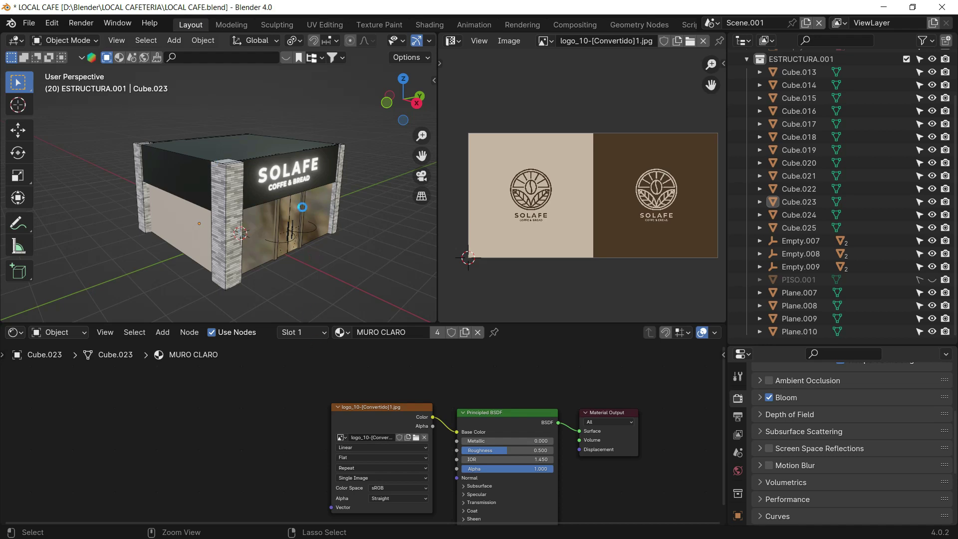
key(ctrl+s)
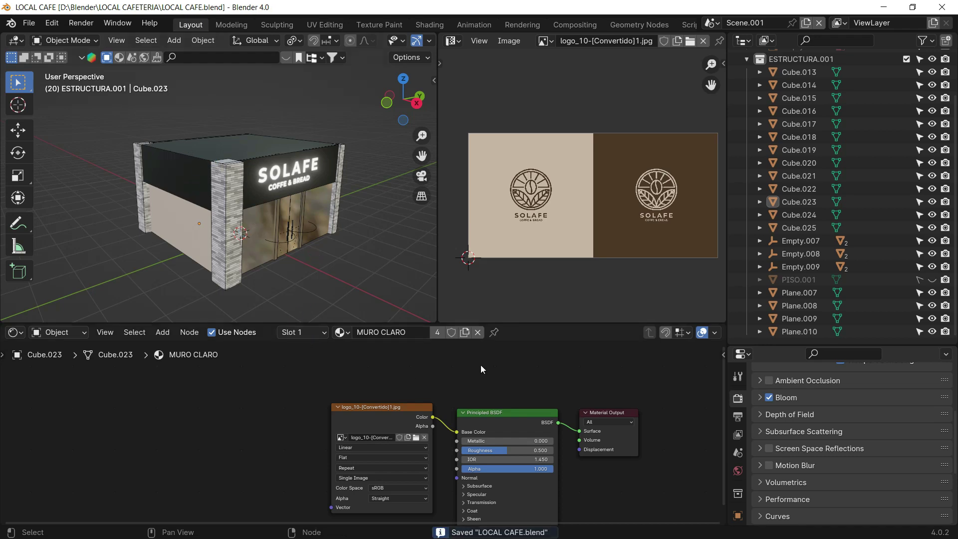
Widen the 3D Viewport and extend it downward
drag(436, 254, 688, 252)
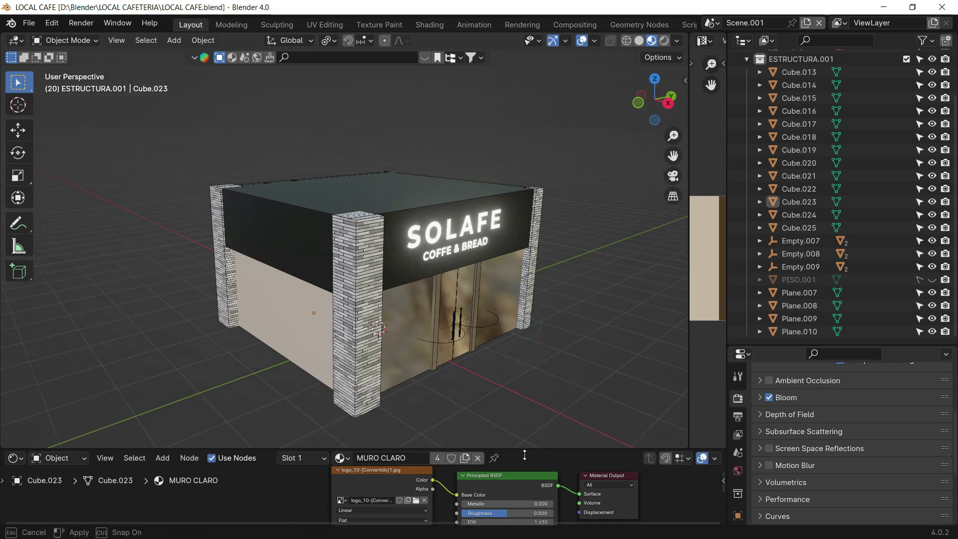
drag(527, 325, 527, 456)
click(29, 23)
Import LOGO SOLAFE.svg from the LOGO folder and switch to Rendered shading
key(Escape)
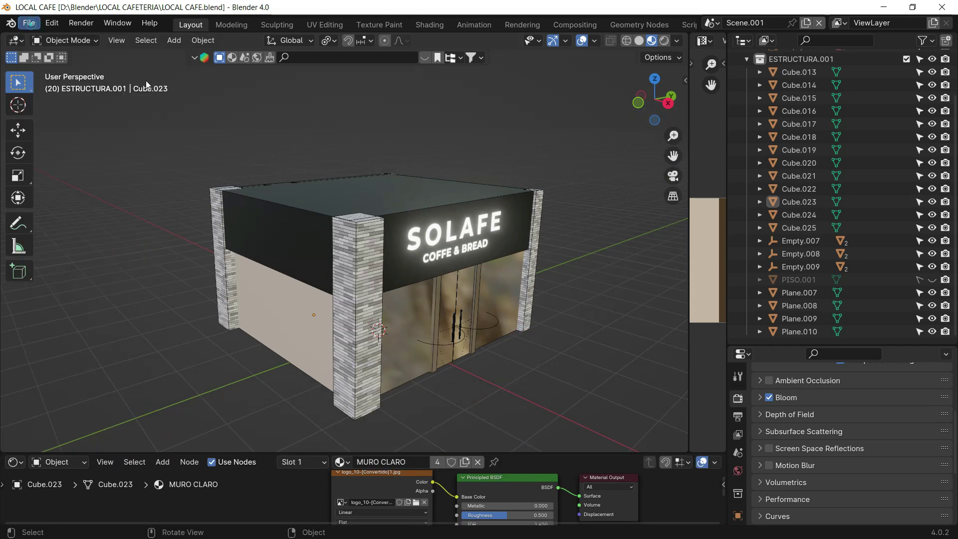
click(27, 22)
mouse_move(51, 206)
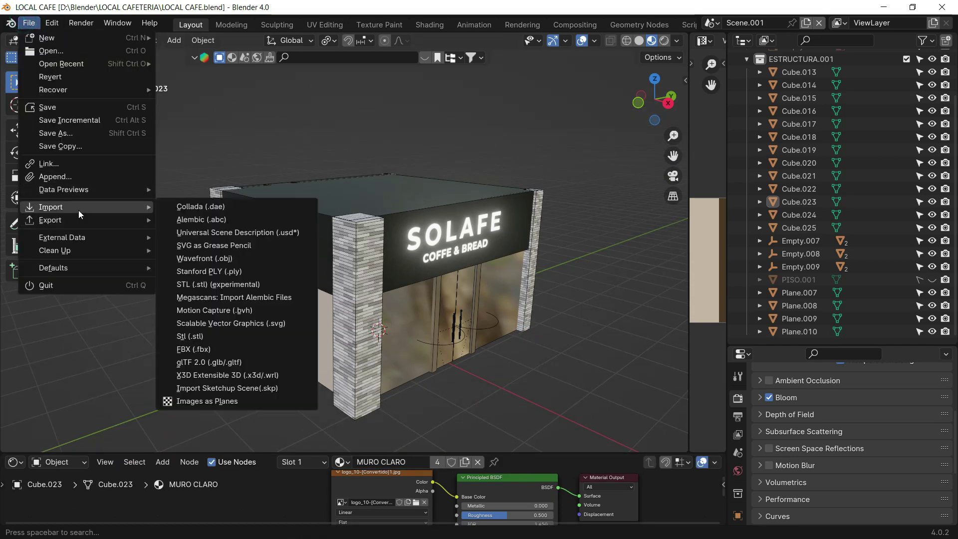
click(245, 326)
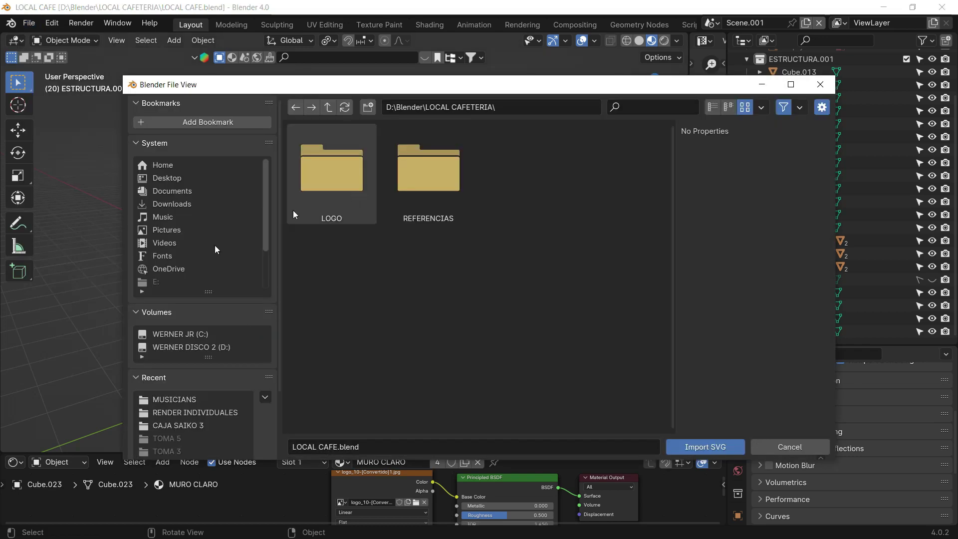
double_click(346, 172)
click(346, 173)
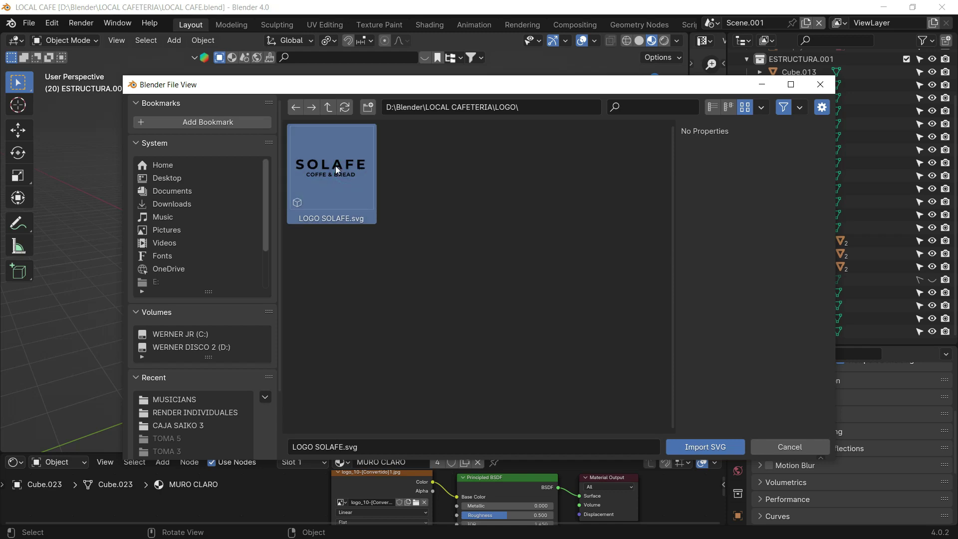
double_click(335, 165)
key(z)
click(491, 207)
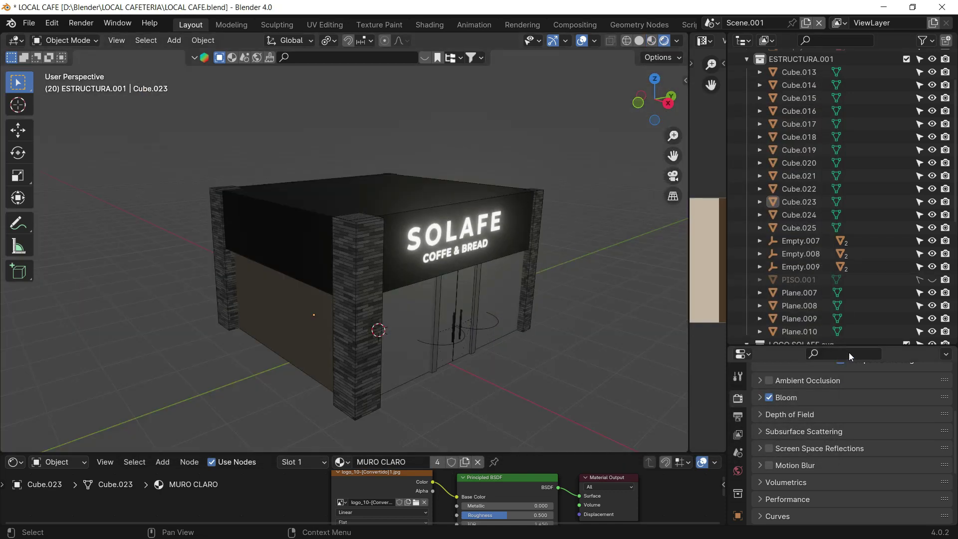
Select logo curves Curve through Curve.016, raise them and scale them to 1.6
drag(849, 347, 844, 464)
scroll(774, 393, down, 3)
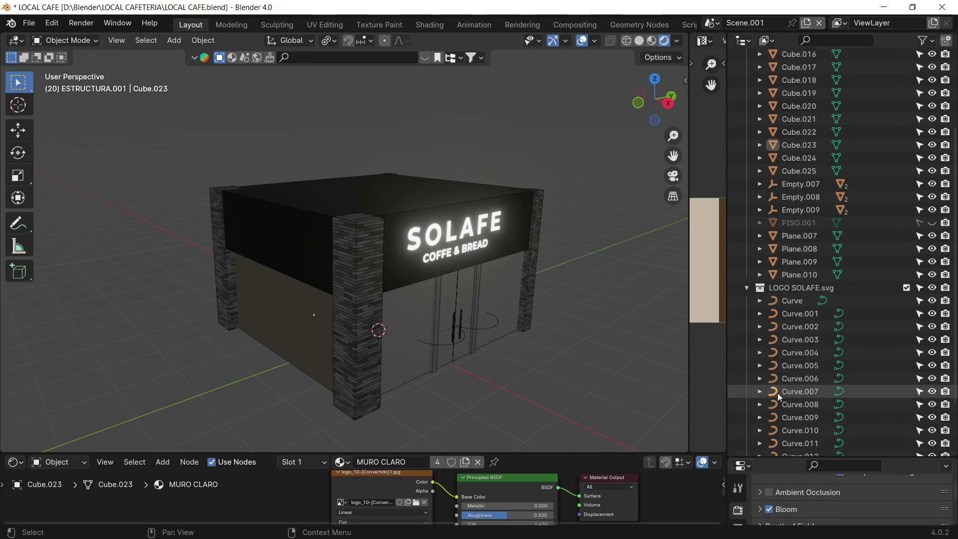
scroll(800, 344, down, 2)
click(792, 236)
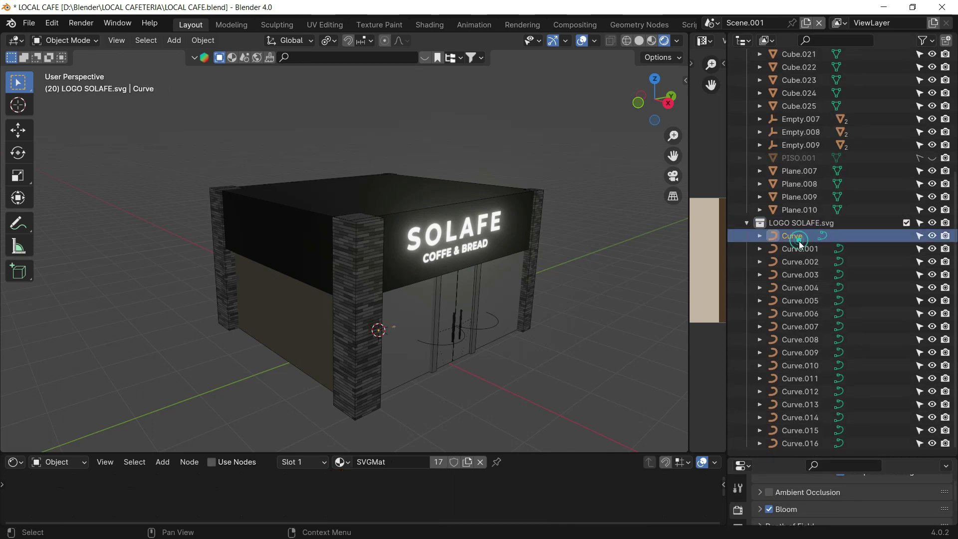
shift+click(800, 443)
key(g)
key(z)
click(449, 170)
key(s)
click(656, 205)
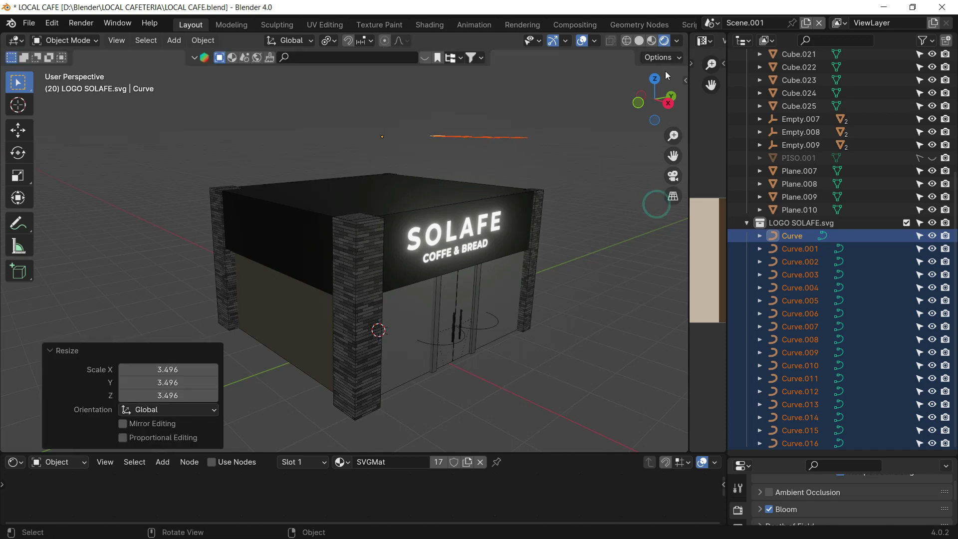
click(643, 85)
key(s)
click(519, 255)
middle_drag(519, 254, 443, 201)
middle_drag(510, 196, 531, 237)
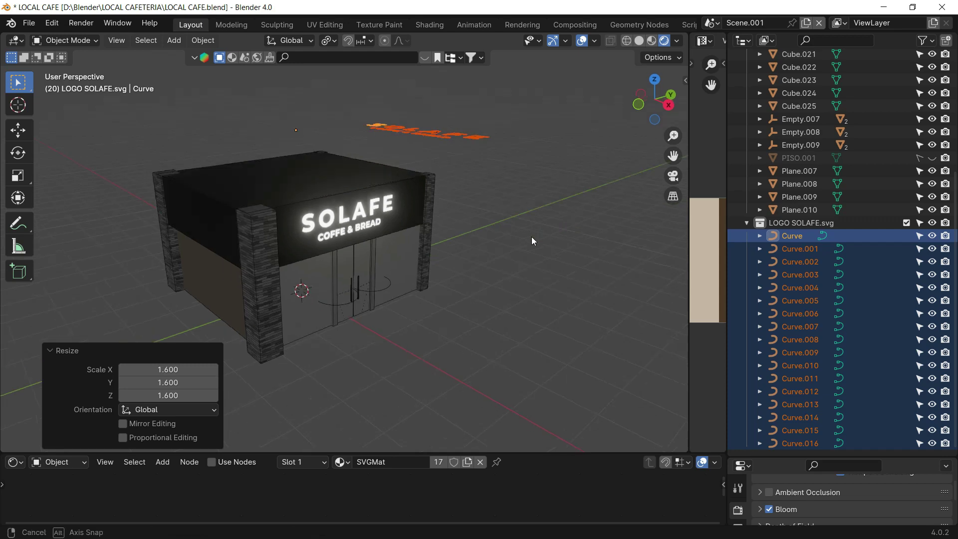
Rotate the logo 90° about X to stand it upright
key(r)
key(x)
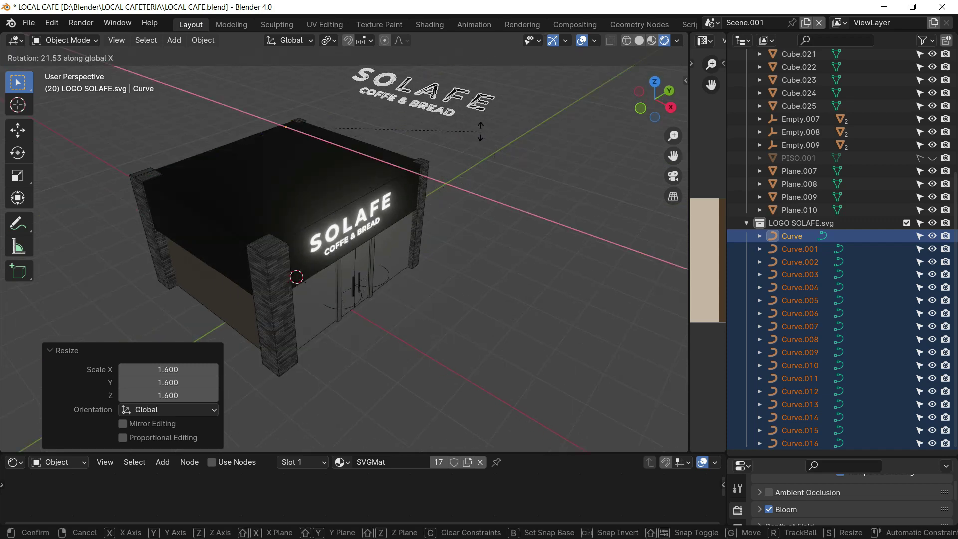
text(90)
key(Return)
mouse_move(463, 113)
middle_down()
mouse_move(397, 294)
mouse_move(388, 177)
middle_up()
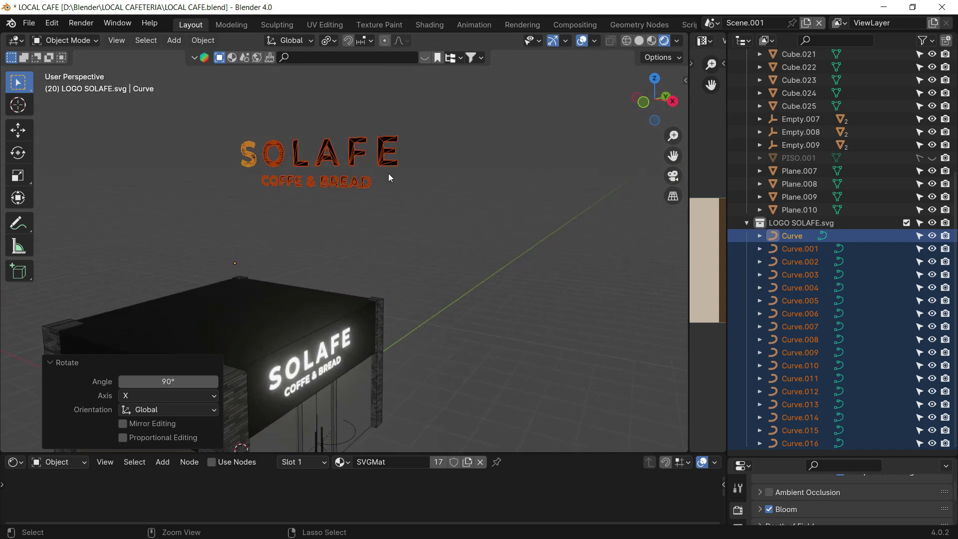
Join all the letter curves into one Curve object with Ctrl+J
key(ctrl+j)
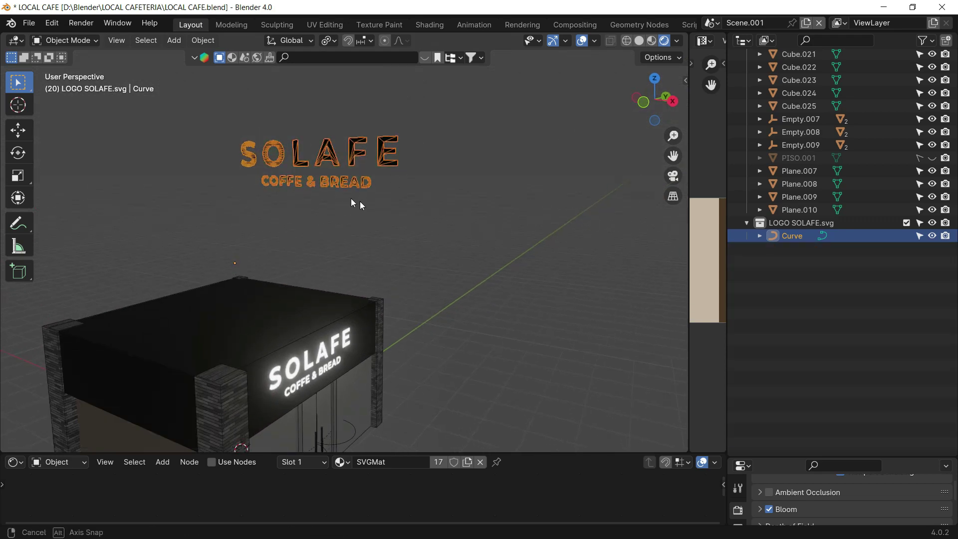
middle_drag(360, 201, 351, 150)
scroll(328, 202, up, 3)
scroll(342, 222, up, 2)
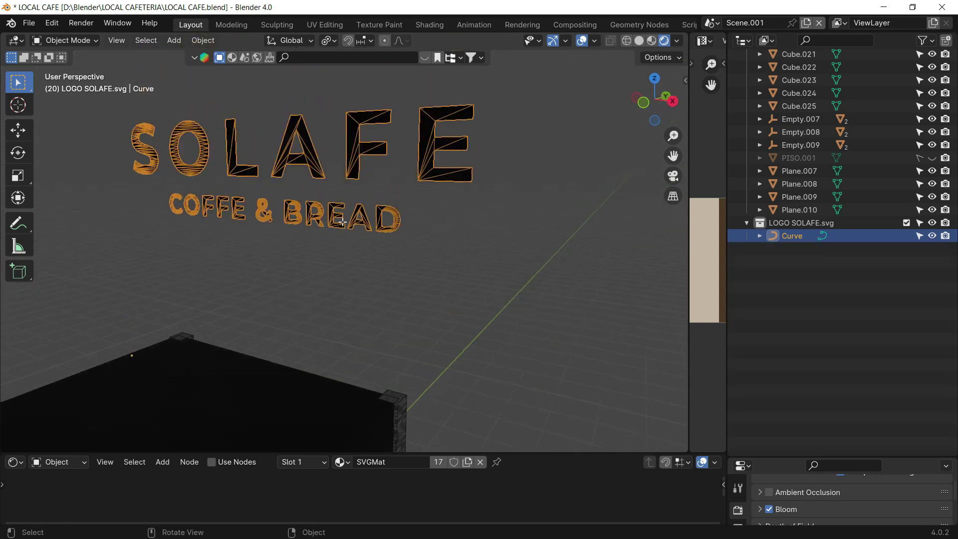
key(Tab)
key(Tab)
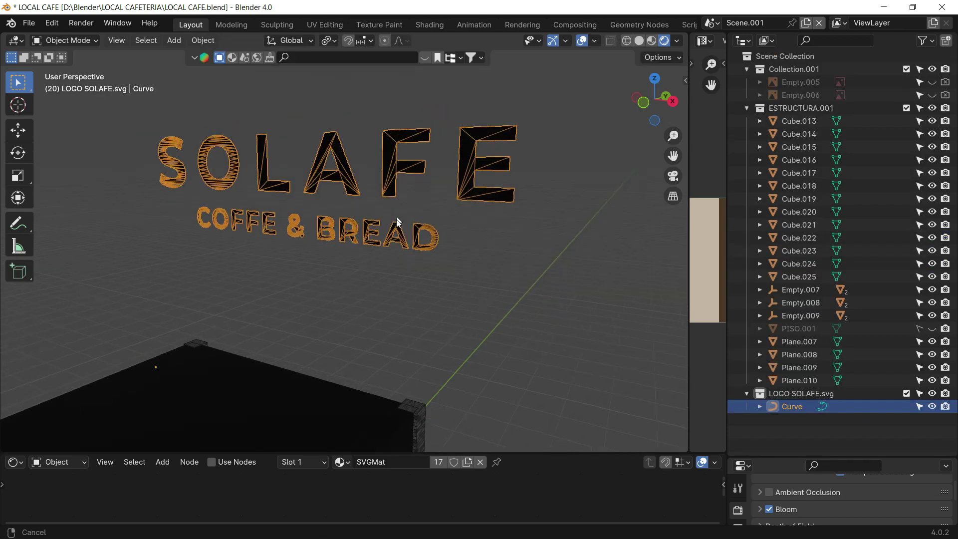
scroll(379, 205, down, 4)
In front wireframe view, move the logo down toward the building
click(643, 104)
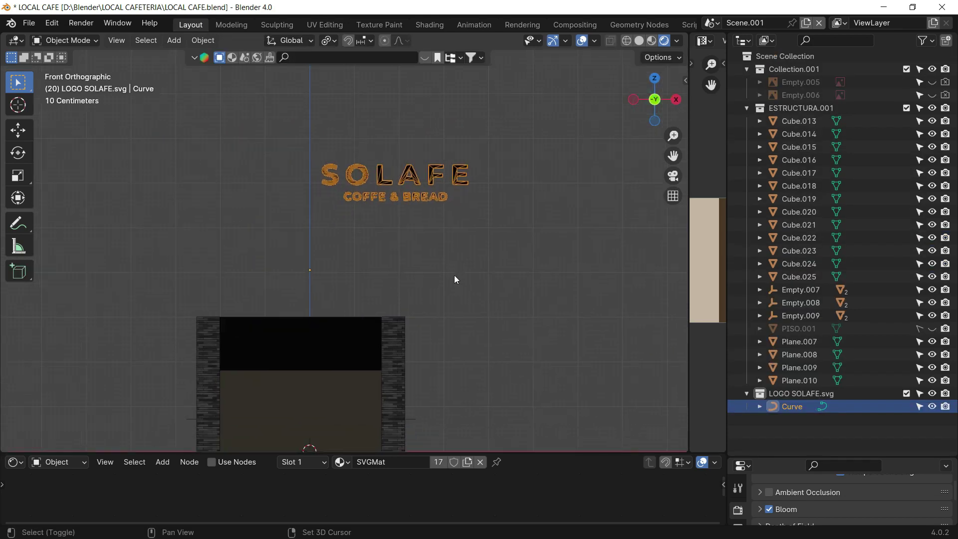
key(g)
click(301, 98)
key(z)
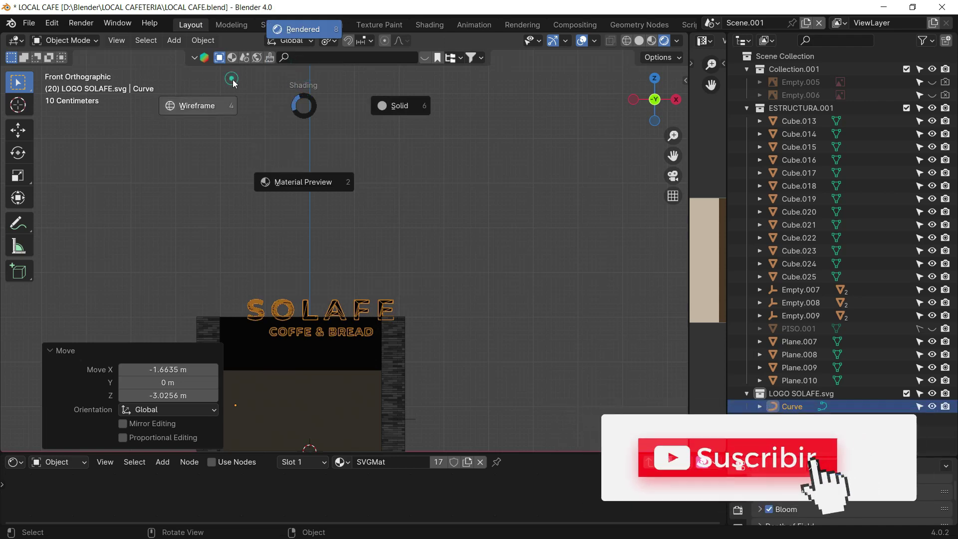
click(197, 103)
shift+middle_drag(325, 262, 367, 208)
scroll(367, 208, up, 3)
Shrink the logo and nudge it upward, undoing an extra shrink
key(s)
click(496, 304)
key(g)
click(536, 290)
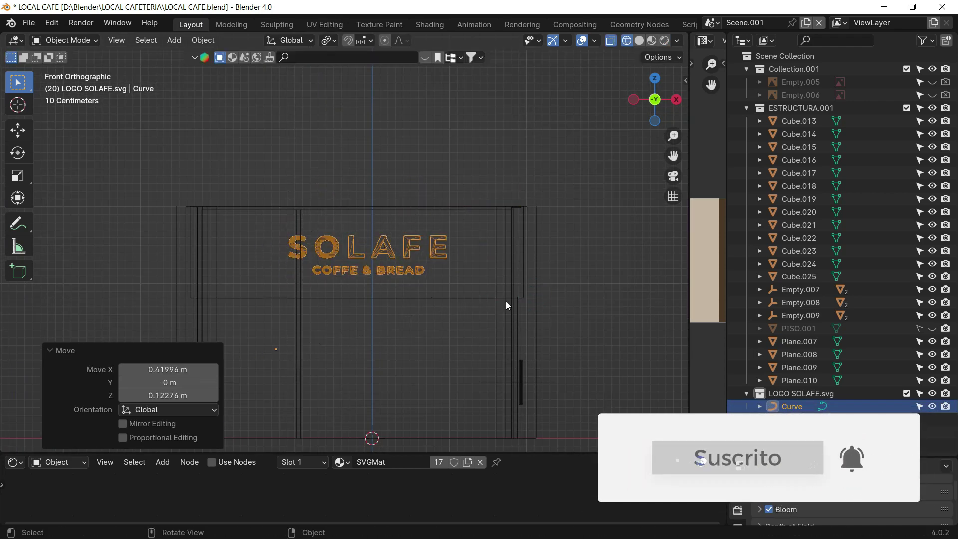
key(g)
right_click(526, 274)
key(s)
click(367, 320)
key(ctrl+z)
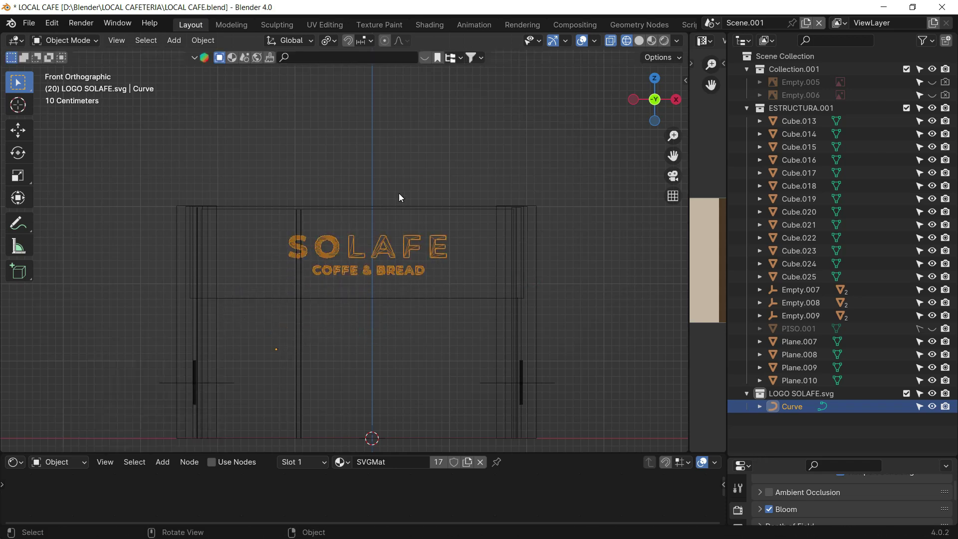
Set the logo's origin to geometry, then scale it slightly smaller and reposition it
right_click(388, 242)
mouse_move(324, 341)
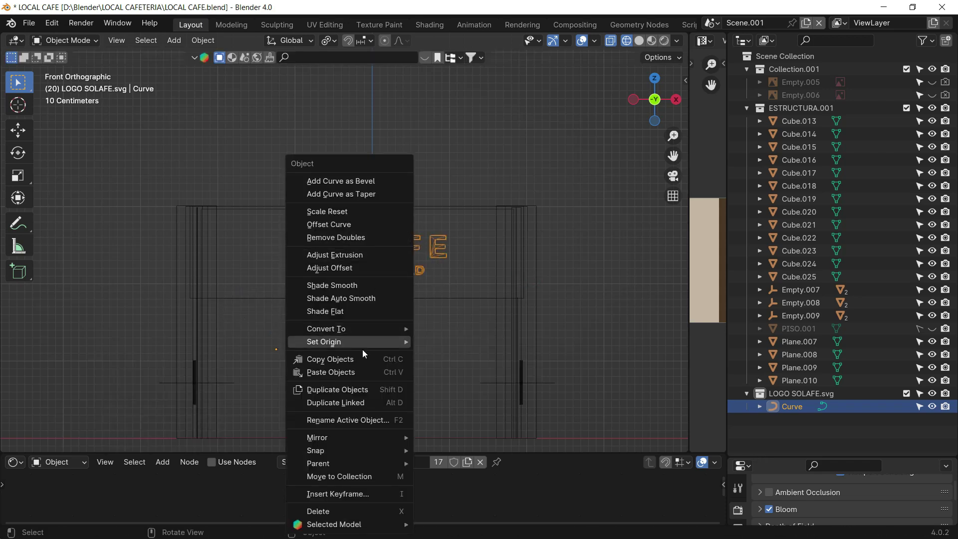
click(492, 356)
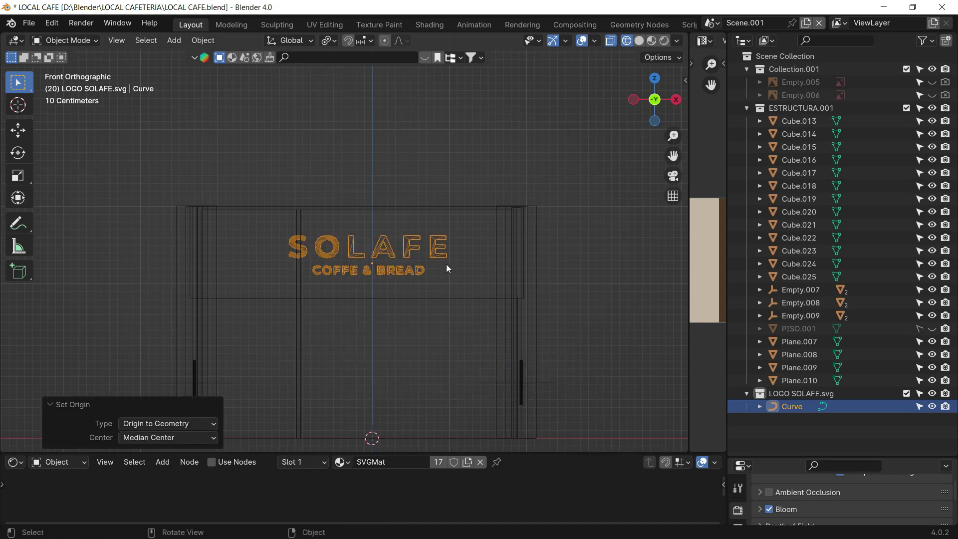
key(s)
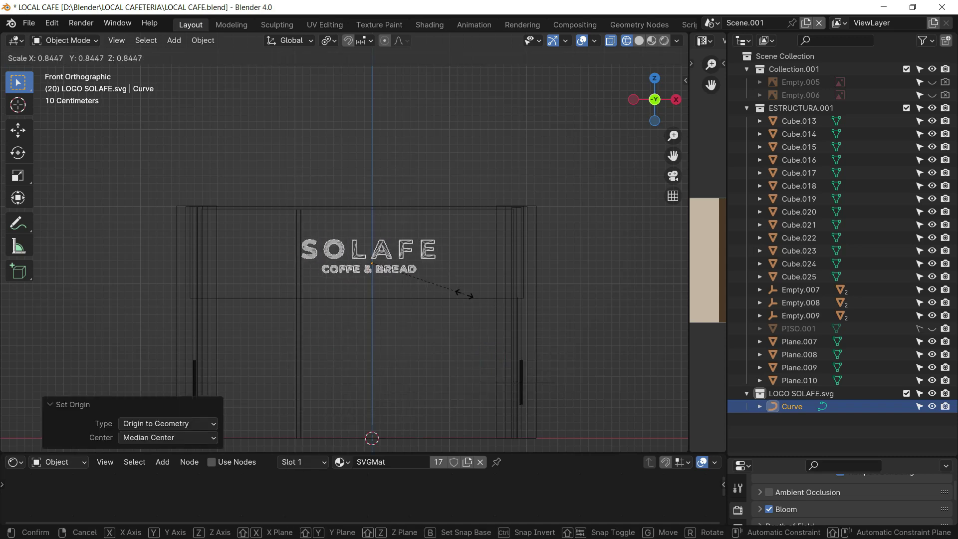
click(473, 299)
key(g)
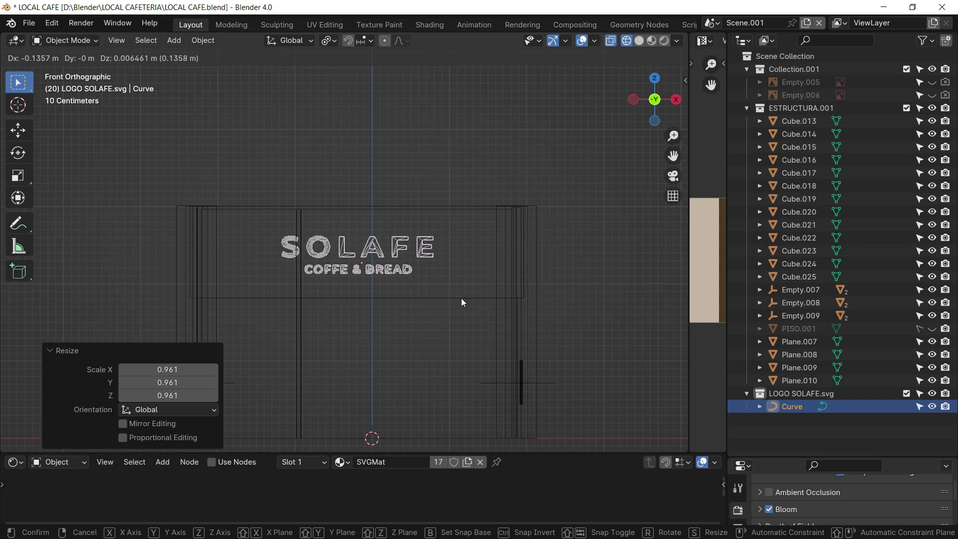
click(462, 302)
From the right view, push the logo along Y toward the wall
click(676, 98)
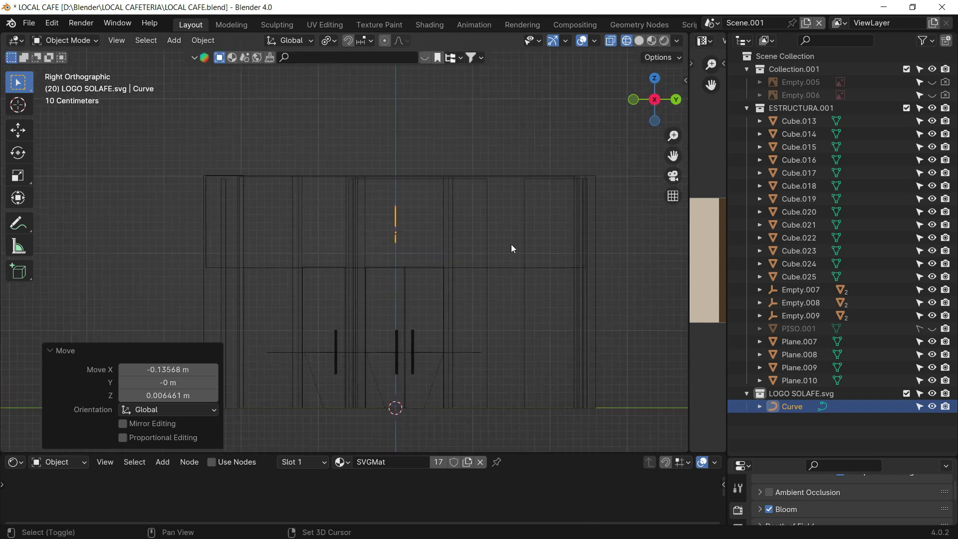
key(g)
key(y)
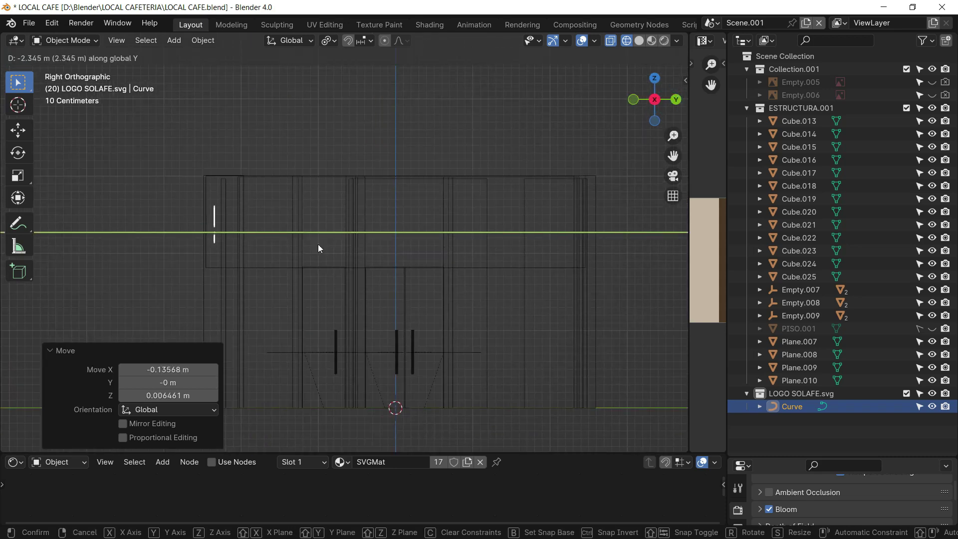
click(318, 244)
middle_drag(318, 244, 371, 199)
Switch to solid shading and set the curve's Geometry Extrude to 0.01 m
key(z)
middle_drag(438, 207, 410, 205)
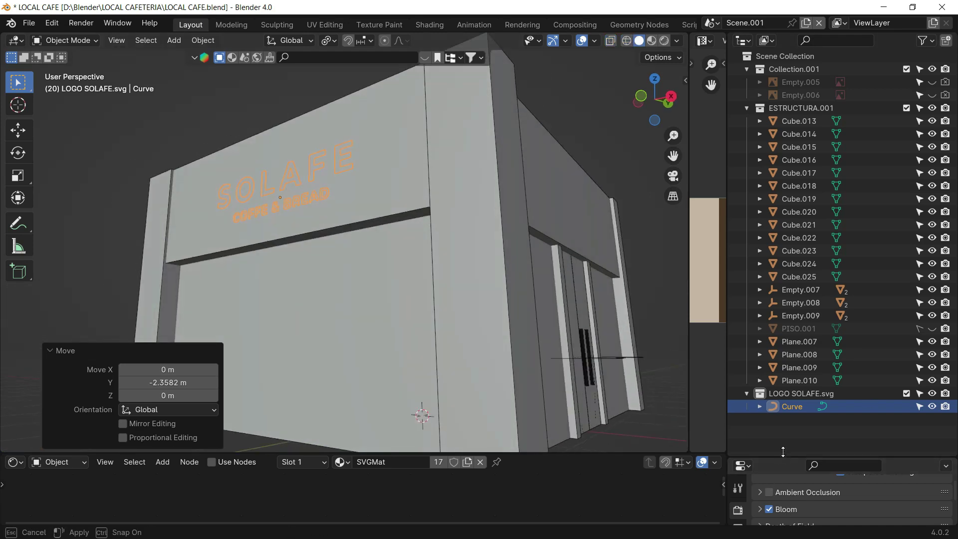
drag(782, 454, 797, 175)
click(737, 414)
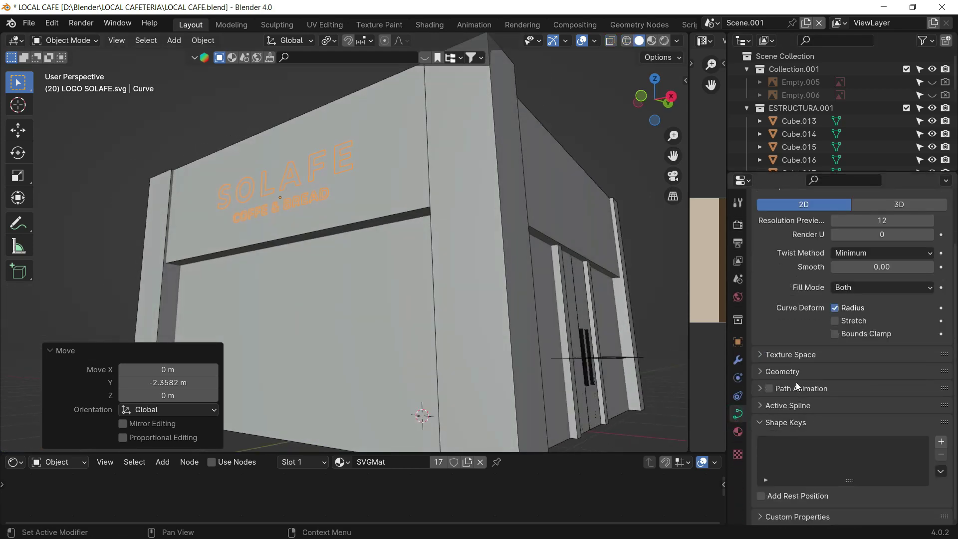
click(760, 370)
scroll(832, 400, down, 3)
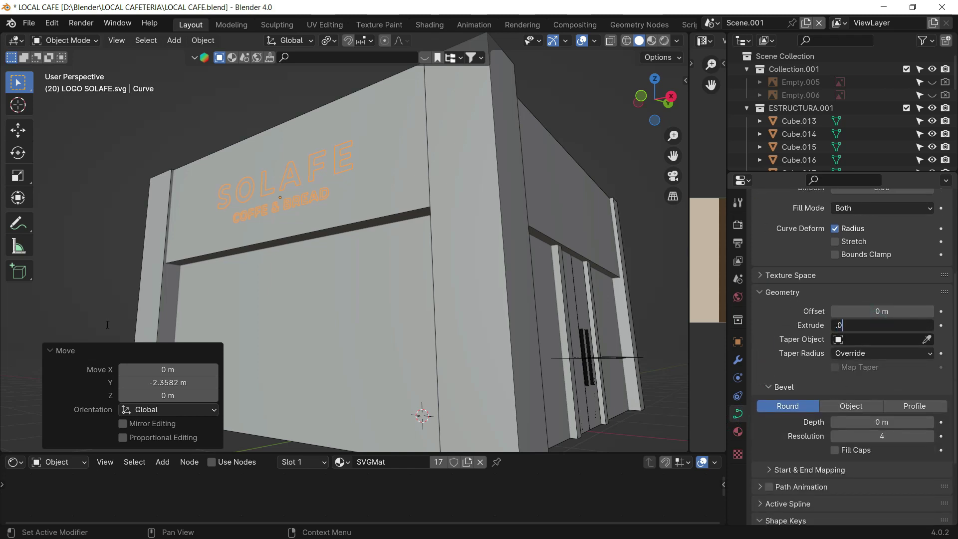
Move the logo along Y flat against the fascia wall Cube.025
key(g)
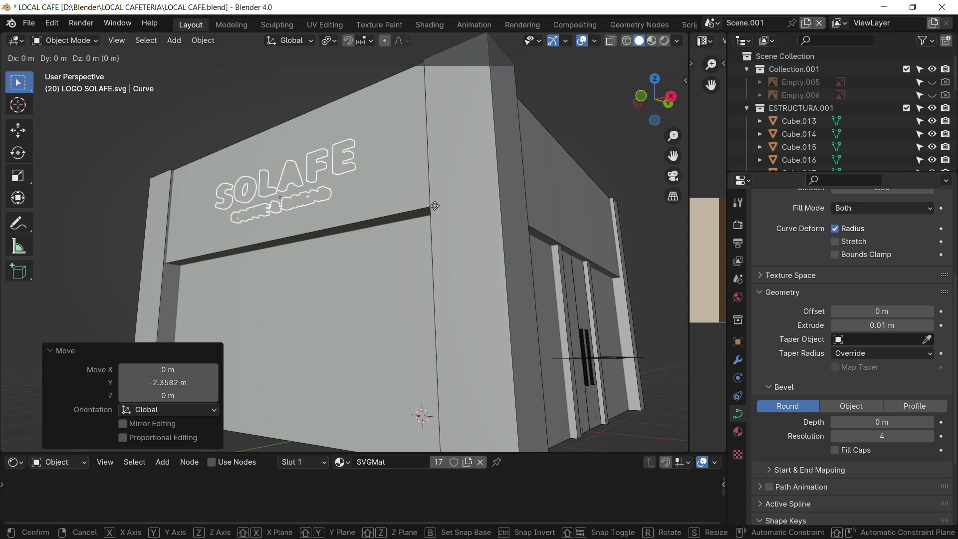
key(y)
click(371, 109)
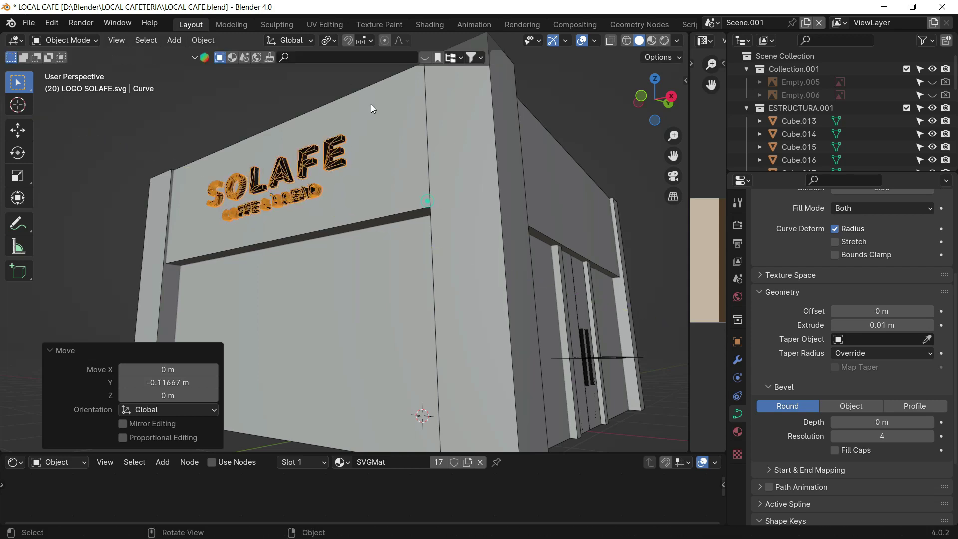
click(308, 116)
mouse_move(309, 116)
middle_down()
mouse_move(422, 207)
mouse_move(441, 199)
mouse_move(380, 195)
mouse_move(488, 232)
mouse_move(404, 256)
mouse_move(314, 213)
middle_up()
scroll(314, 214, up, 3)
scroll(377, 175, down, 3)
Orbit to a higher corner and switch the viewport to material preview shading
middle_drag(523, 219, 532, 202)
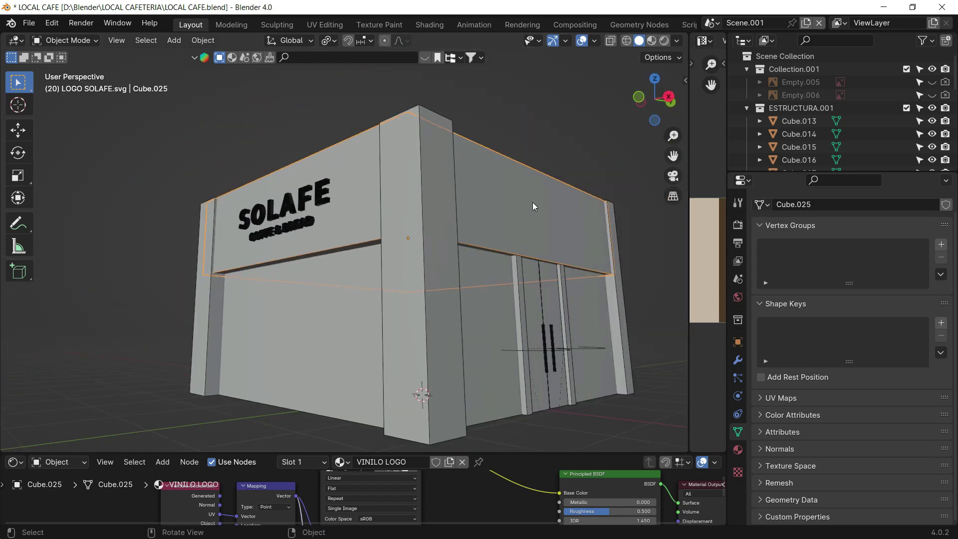
key(z)
click(653, 230)
key(z)
click(591, 268)
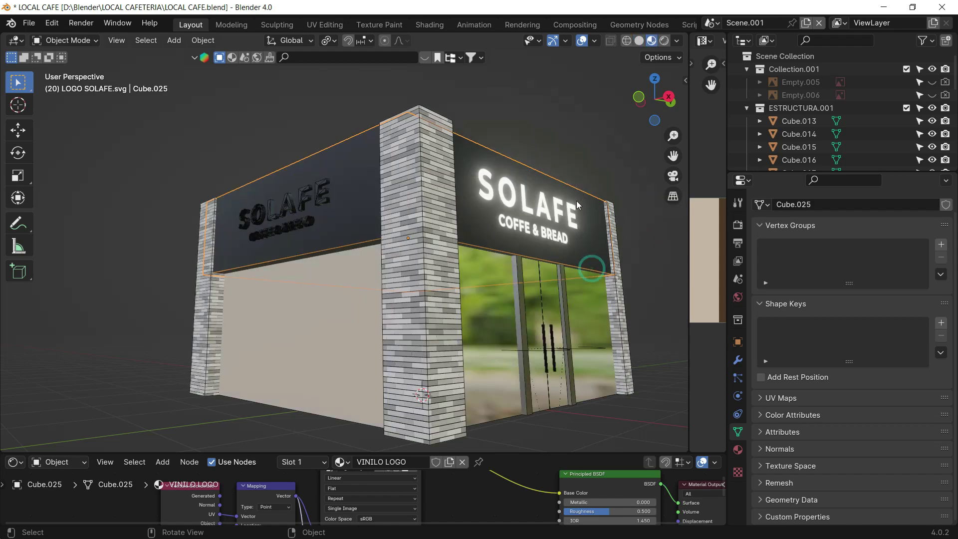
On the SOLAFE logo, remove the old SVGMat material and delete its Principled BSDF node
click(299, 197)
drag(514, 452, 483, 290)
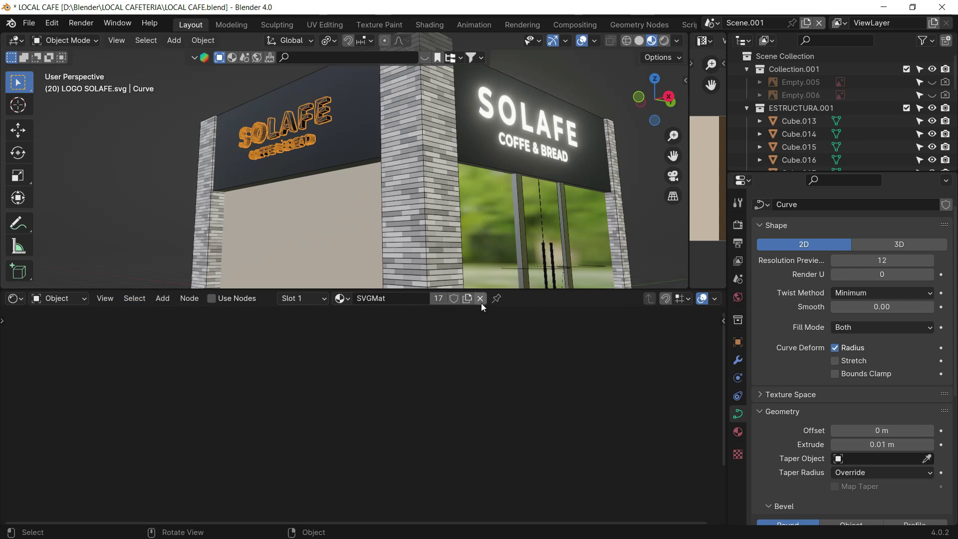
click(480, 299)
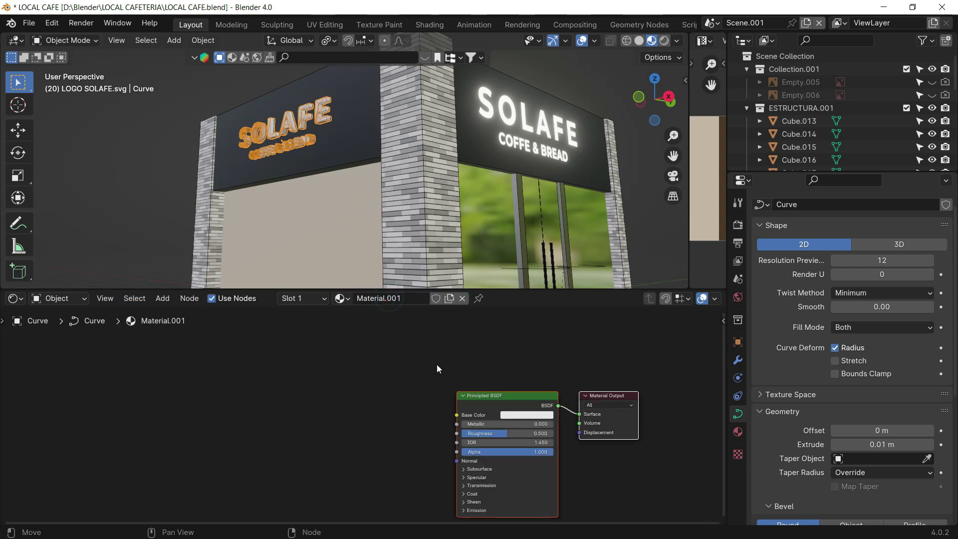
middle_drag(437, 365, 360, 337)
drag(370, 327, 372, 362)
key(Delete)
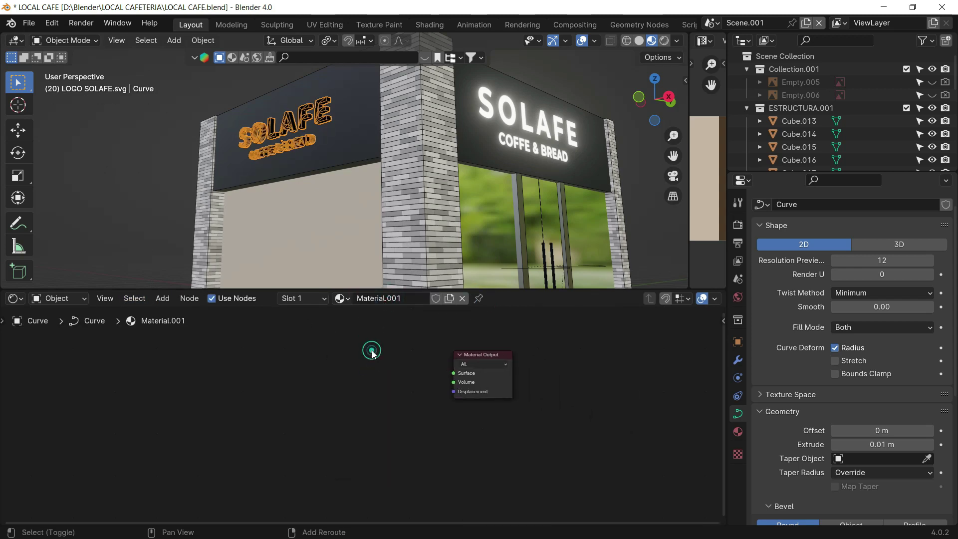
Connect a new Emission node to the material Surface, with strength 5
key(shift+a)
text(emi)
key(Return)
click(381, 354)
drag(431, 364, 453, 373)
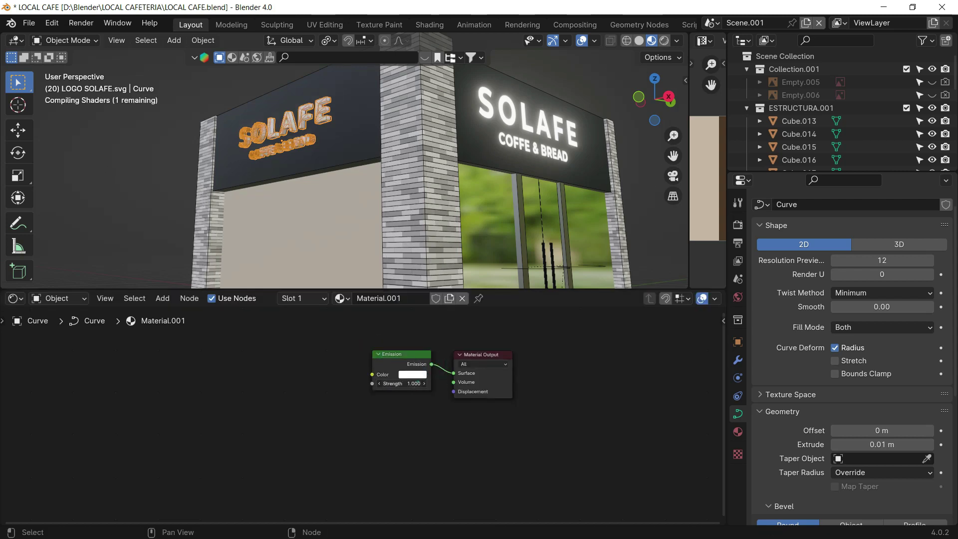
click(412, 384)
text(5)
key(Return)
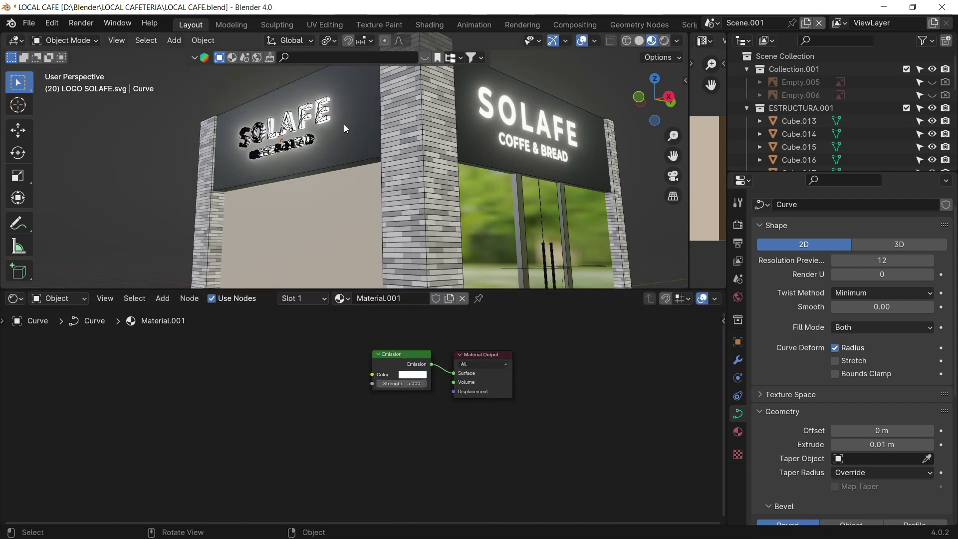
Orbit around the café to view the sign, then open the Viewport Overlays popover
key(Tab)
key(Tab)
scroll(334, 174, down, 2)
scroll(342, 176, down, 3)
middle_drag(342, 179, 343, 186)
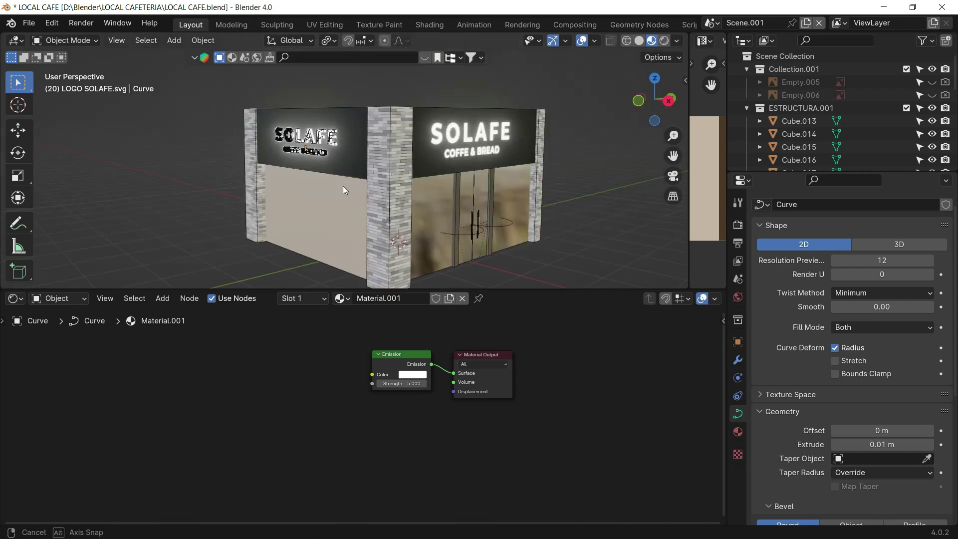
scroll(343, 186, up, 1)
scroll(335, 160, up, 3)
scroll(348, 217, up, 2)
scroll(352, 219, up, 2)
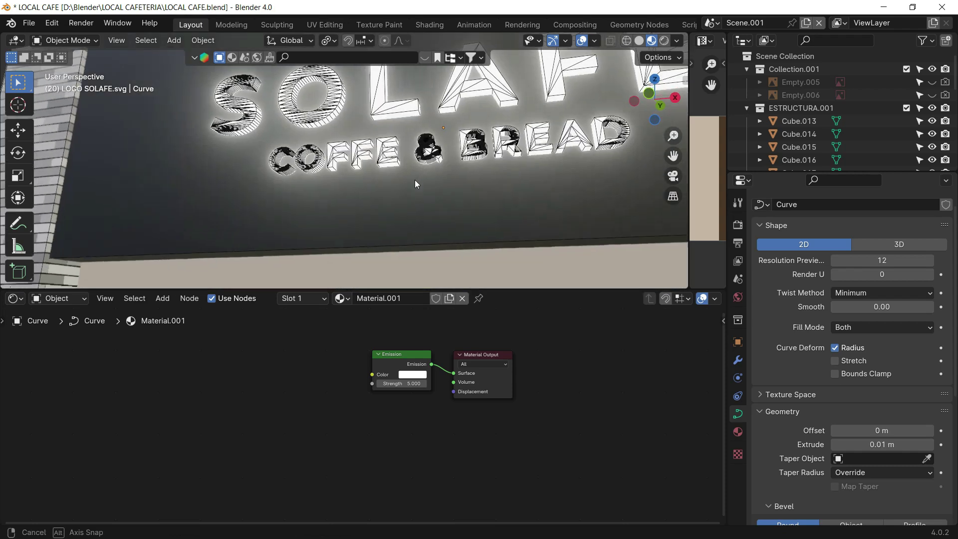
middle_drag(414, 180, 585, 49)
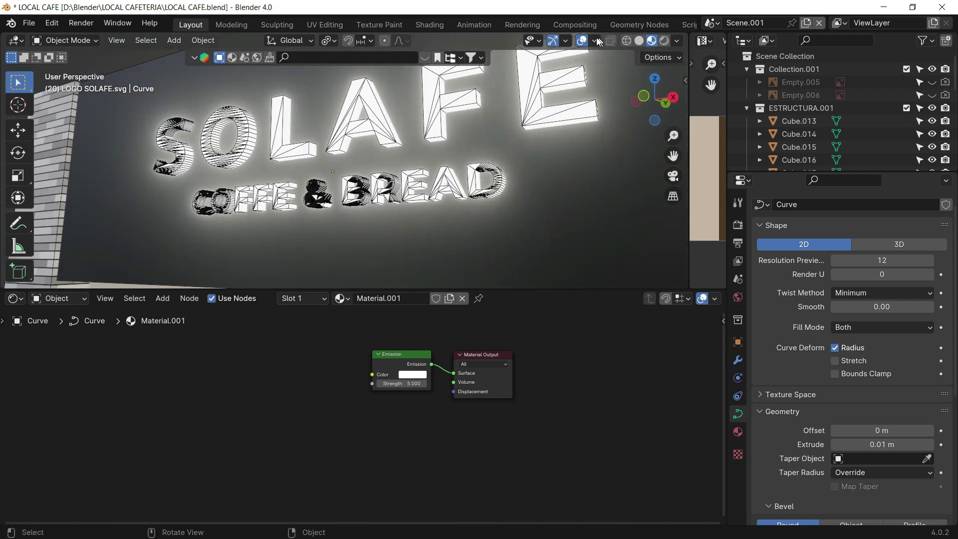
click(598, 41)
Hide the wireframe overlay, orbit to both signs, and select the glowing logo curve
click(518, 271)
scroll(310, 231, down, 3)
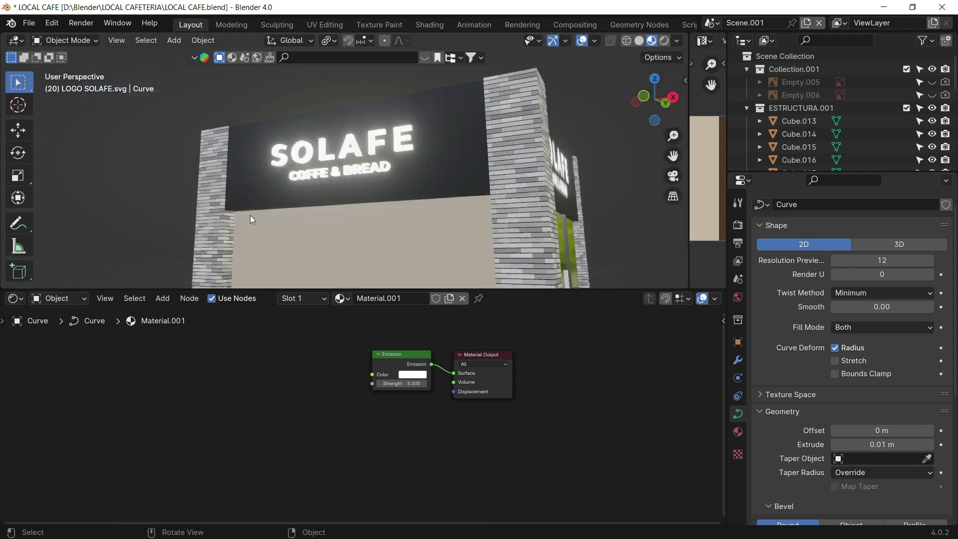
mouse_move(400, 207)
middle_down()
mouse_move(409, 176)
mouse_move(412, 195)
middle_up()
scroll(410, 176, up, 3)
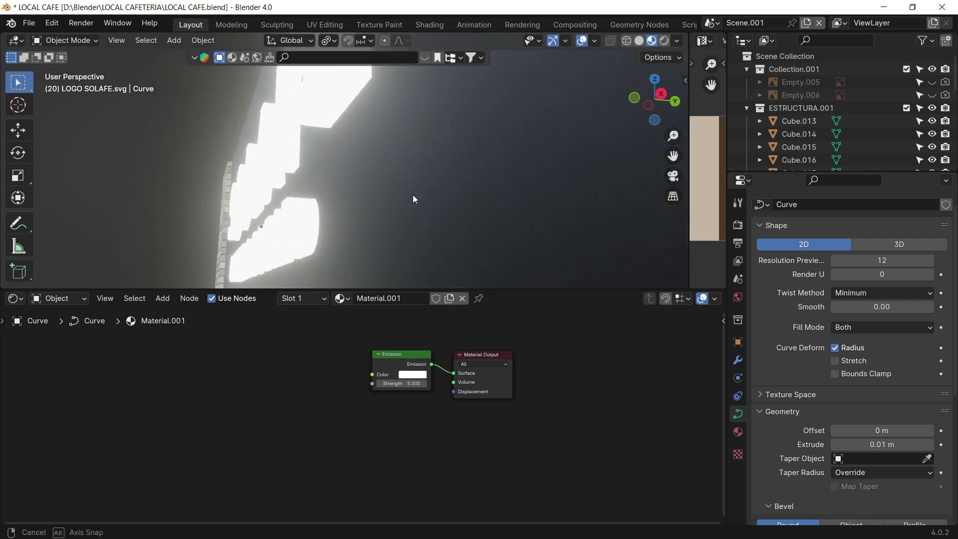
mouse_move(413, 195)
middle_down()
mouse_move(400, 177)
mouse_move(394, 188)
mouse_move(332, 194)
mouse_move(345, 215)
mouse_move(308, 200)
middle_up()
scroll(400, 178, down, 5)
scroll(331, 168, down, 3)
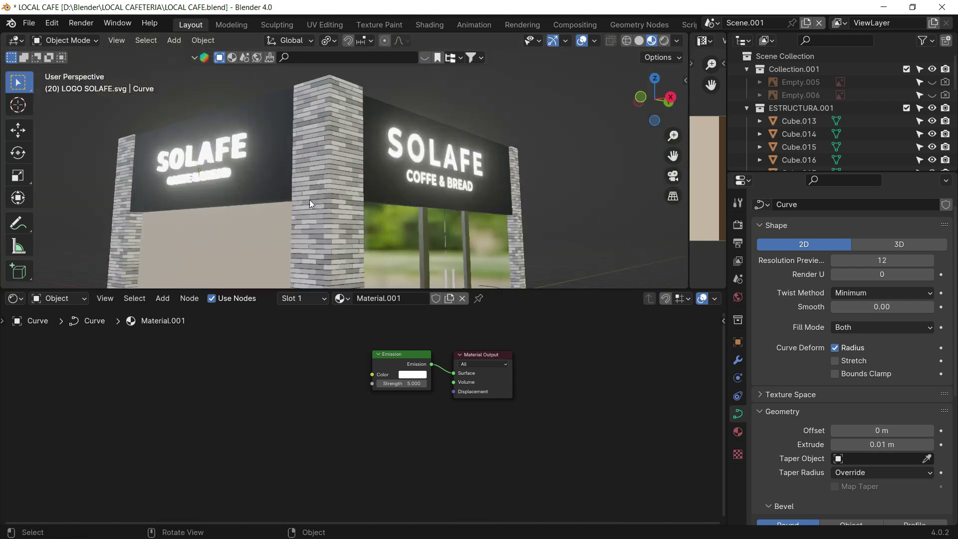
click(443, 160)
click(170, 159)
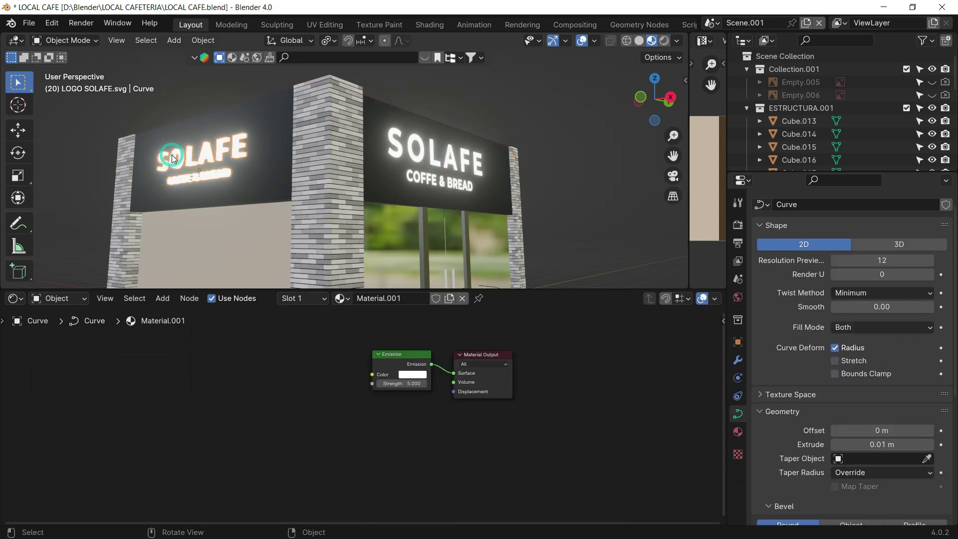
In Top view, rotate the logo -90° and move it to the other wall
click(657, 81)
shift+middle_drag(506, 171, 498, 130)
scroll(497, 150, down, 2)
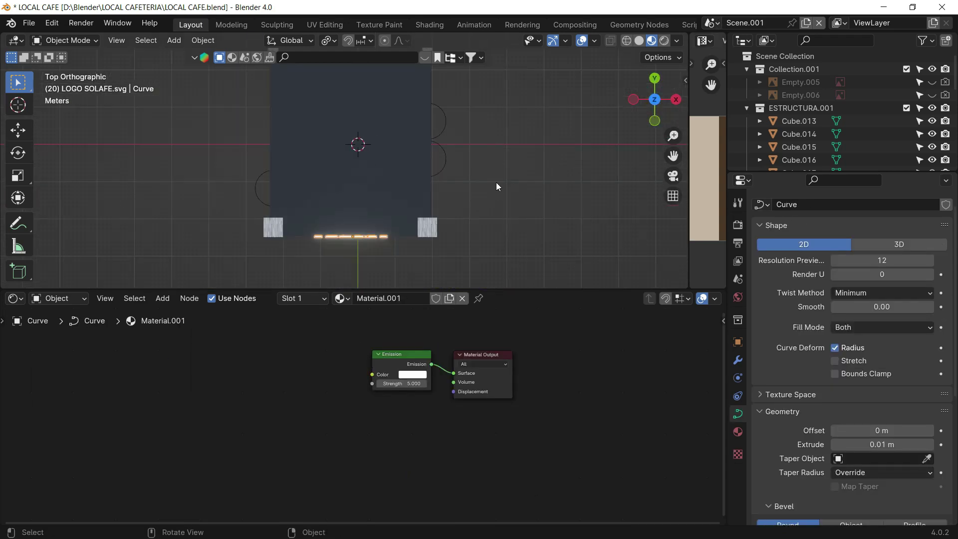
key(r)
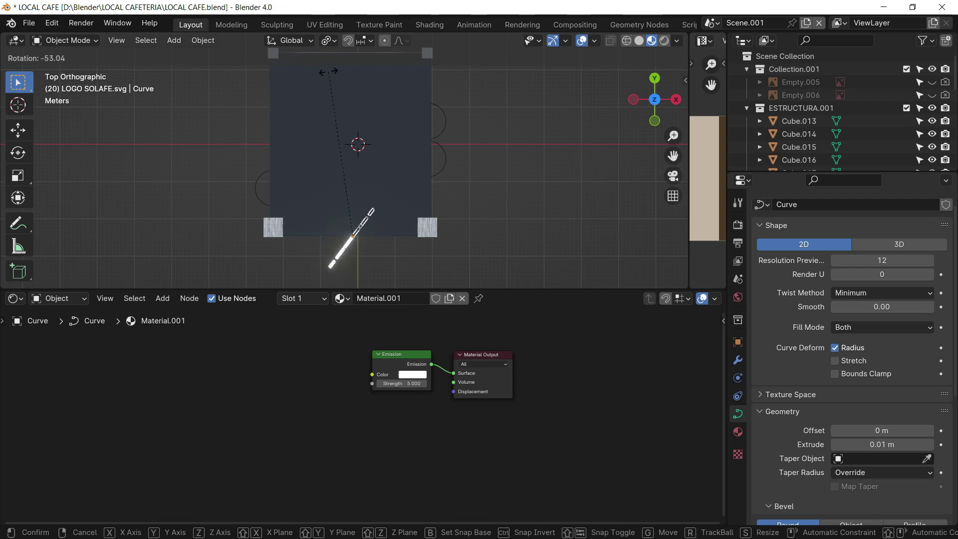
text(-90)
key(Return)
key(g)
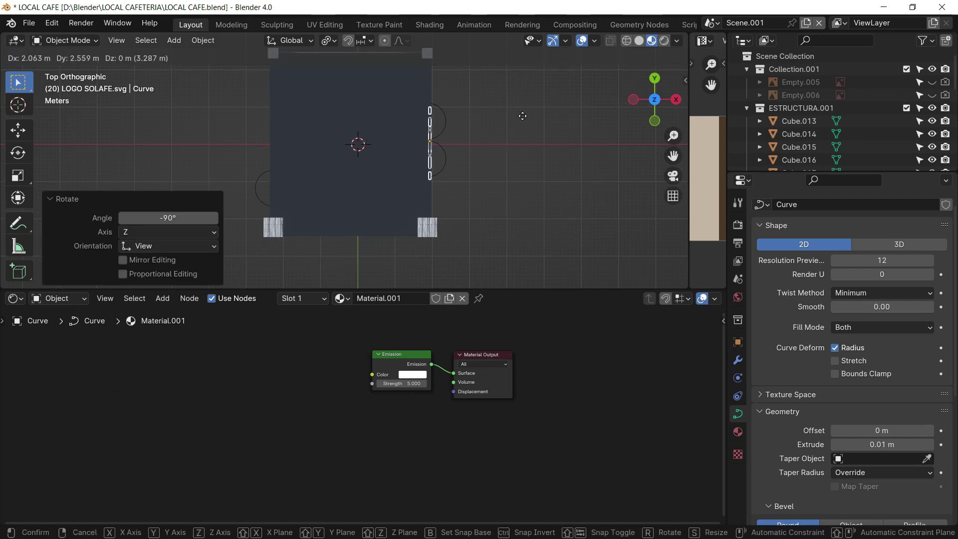
click(523, 116)
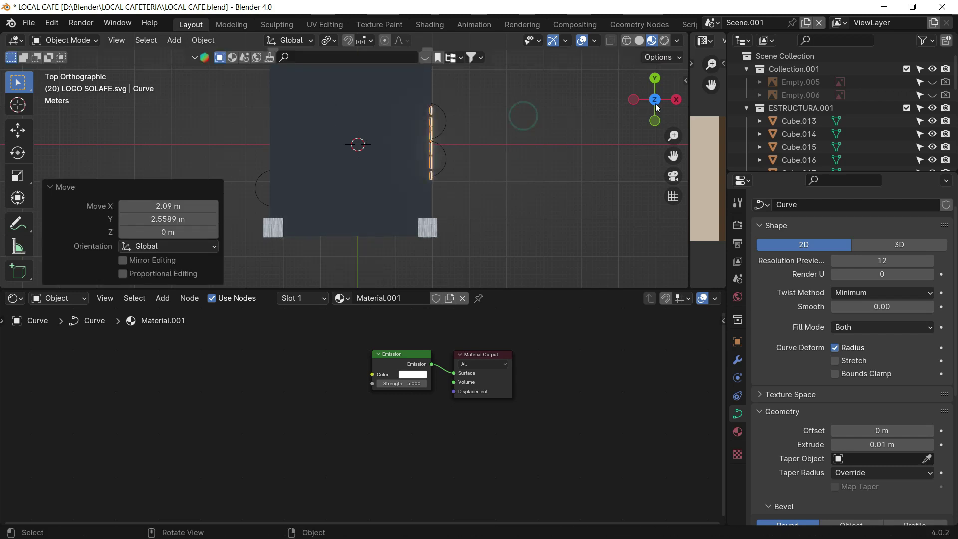
In Right view, enlarge the logo and position it over the printed sign
click(675, 99)
scroll(460, 152, up, 2)
key(s)
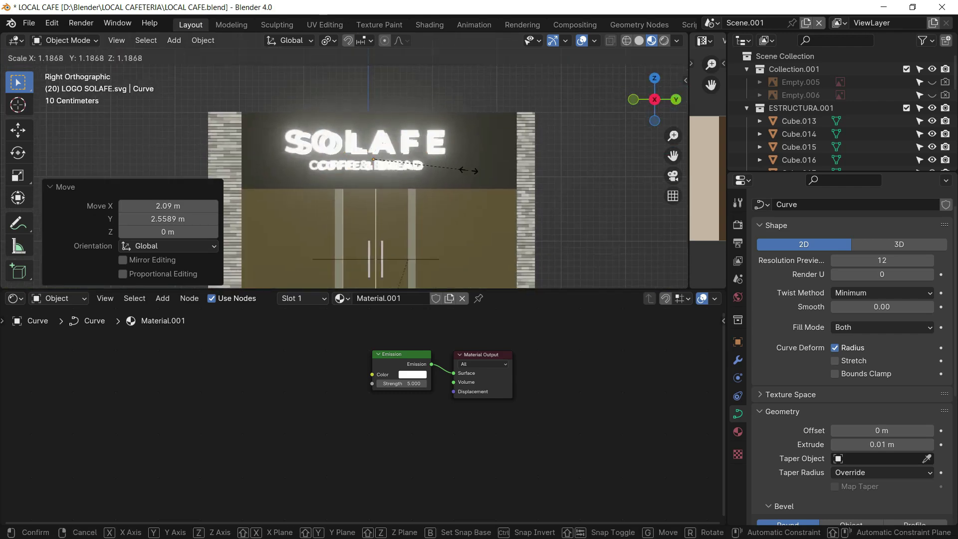
scroll(460, 172, up, 2)
key(g)
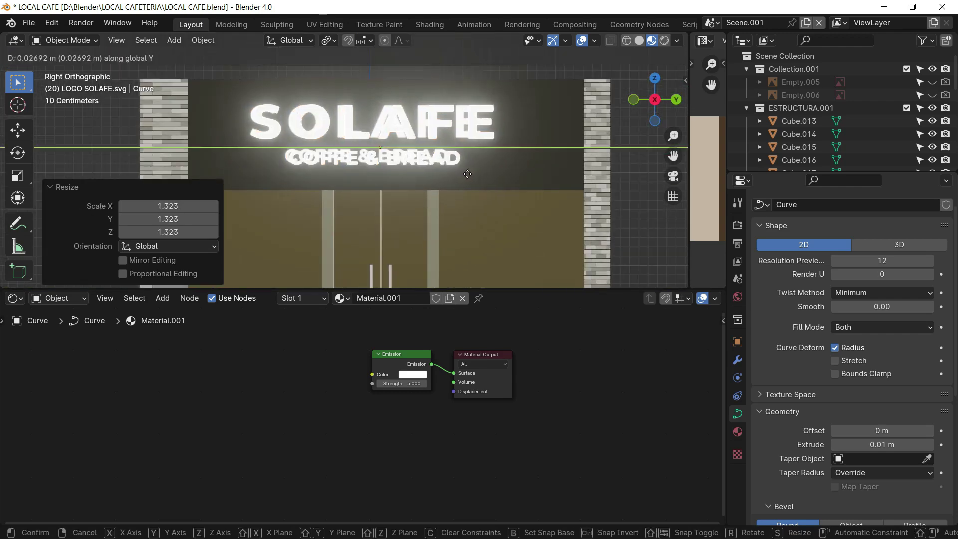
click(470, 173)
key(g)
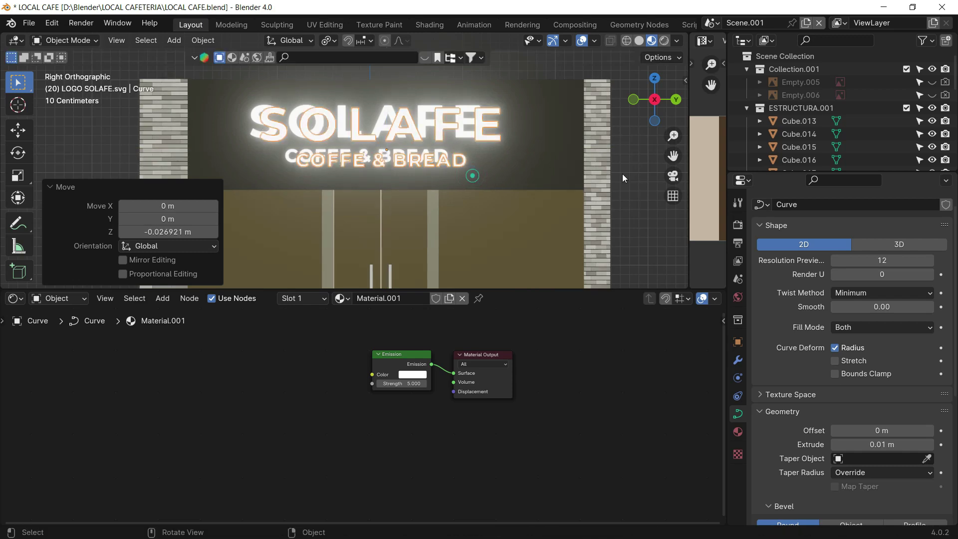
key(Escape)
middle_drag(368, 218, 409, 184)
scroll(409, 188, down, 5)
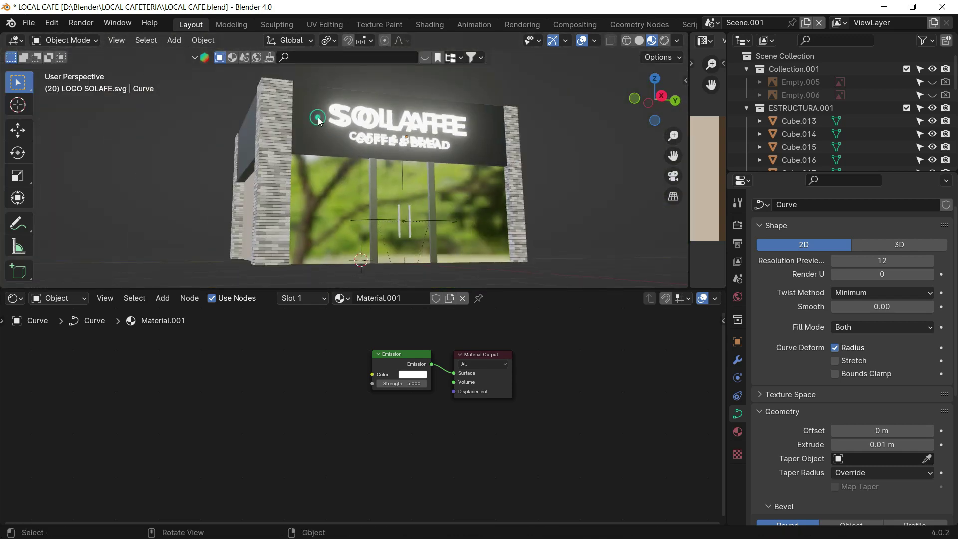
Shrink and move the sign board's UV island so the printed logo leaves the fascia
click(404, 175)
key(Tab)
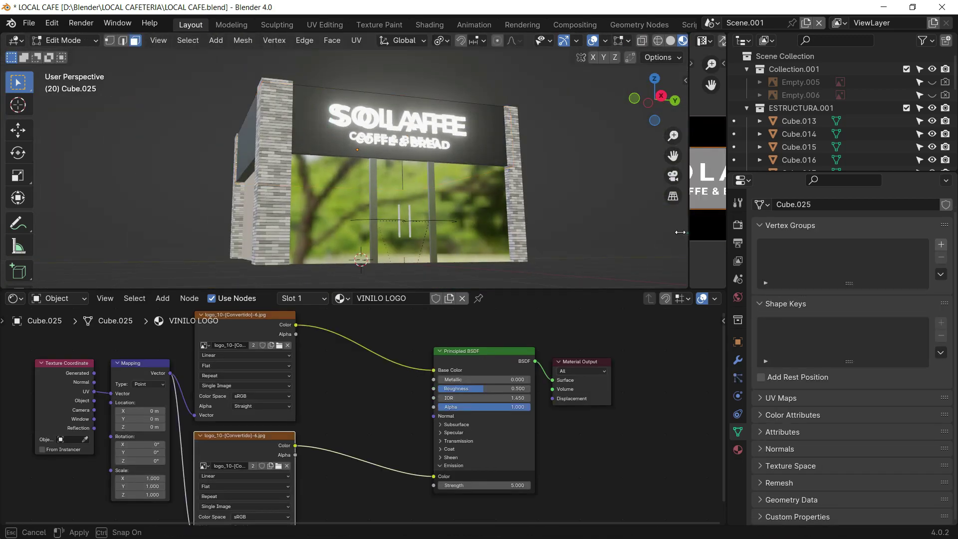
drag(687, 233, 346, 232)
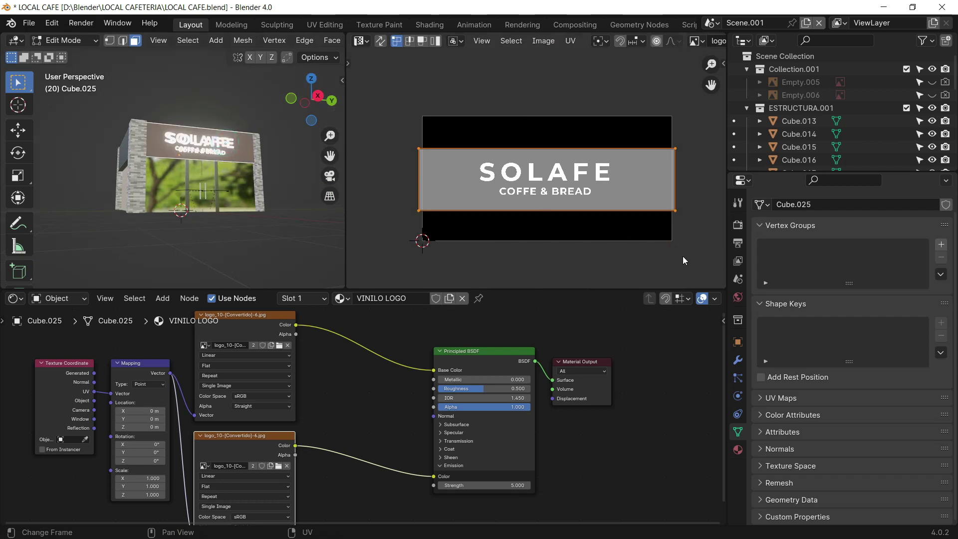
key(s)
click(563, 193)
key(g)
click(478, 226)
key(Tab)
Enlarge the 3D view over the image and node editors and orbit the café
mouse_move(278, 146)
middle_down()
mouse_move(258, 193)
mouse_move(351, 199)
middle_up()
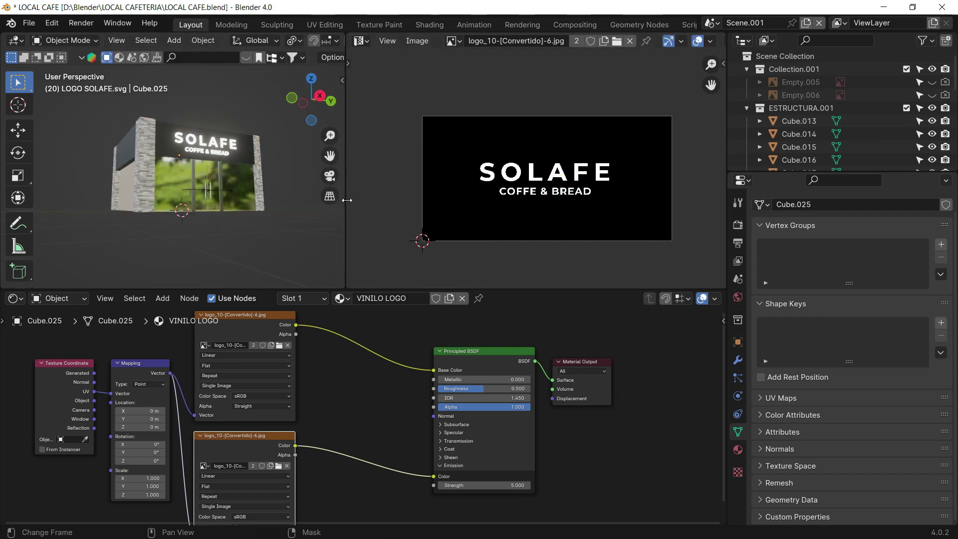
drag(346, 197, 618, 247)
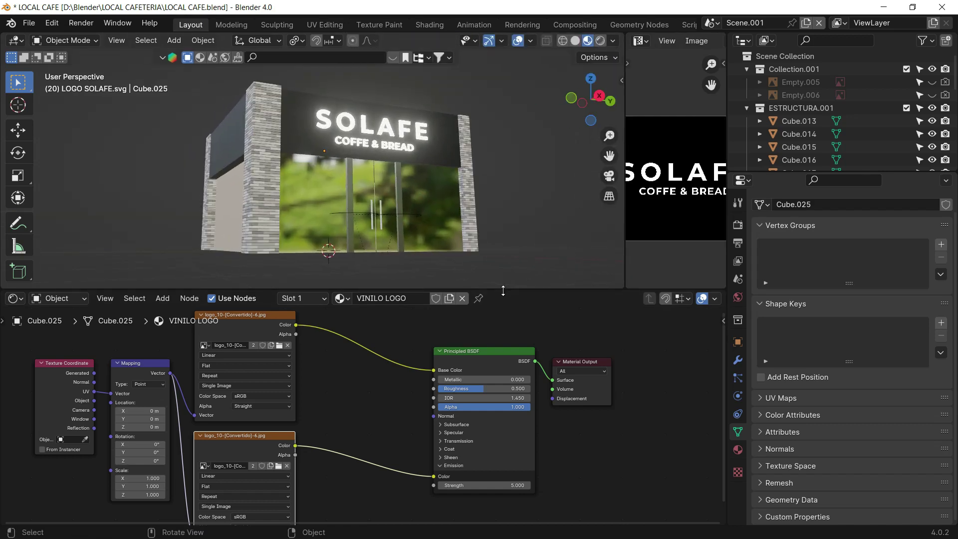
drag(502, 289, 501, 399)
mouse_move(427, 238)
middle_down()
mouse_move(437, 243)
mouse_move(420, 231)
middle_up()
scroll(421, 231, up, 2)
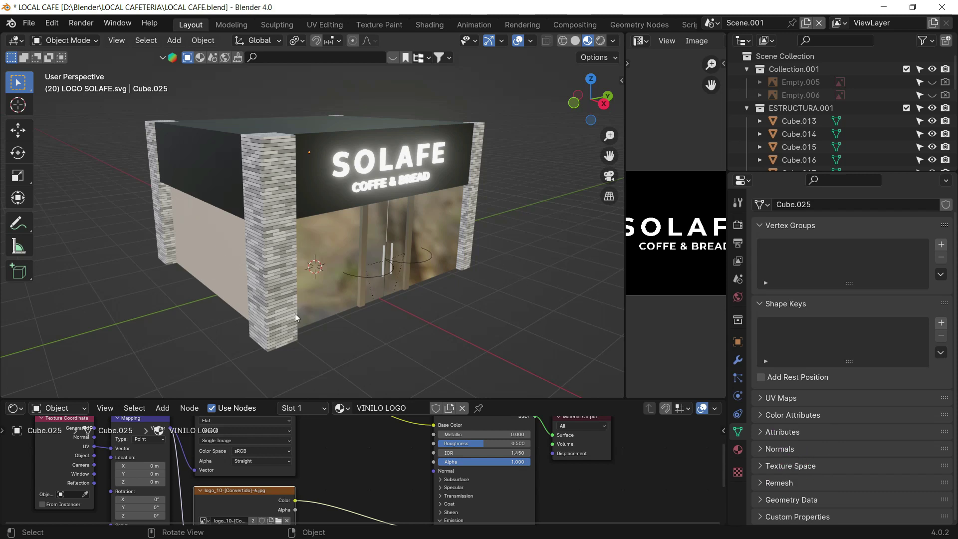
mouse_move(470, 280)
middle_down()
mouse_move(386, 203)
mouse_move(364, 204)
mouse_move(393, 231)
mouse_move(464, 243)
mouse_move(514, 298)
middle_up()
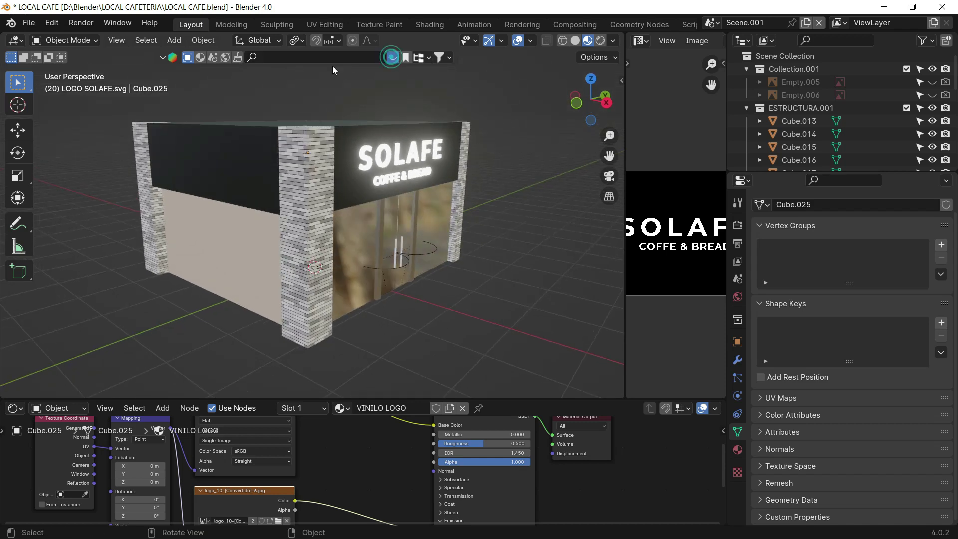
click(392, 59)
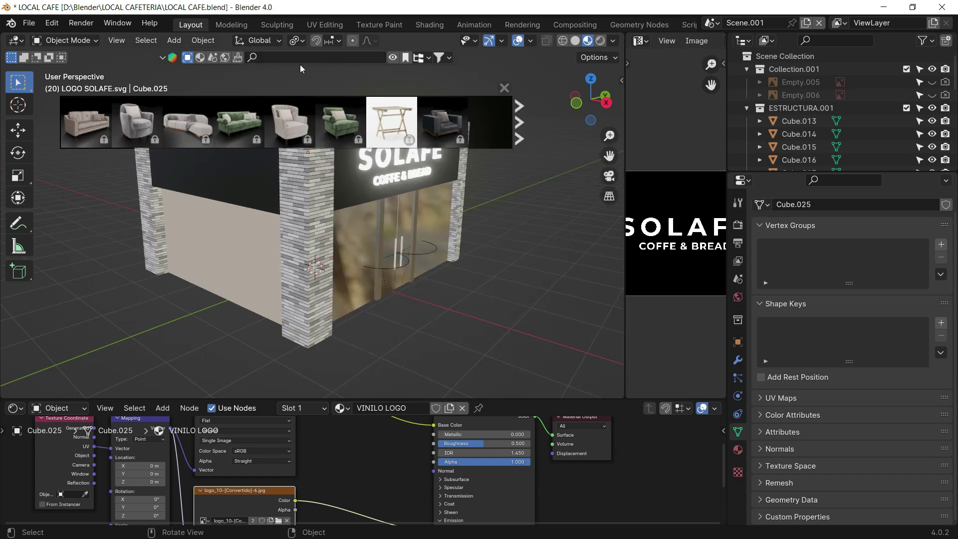
click(522, 120)
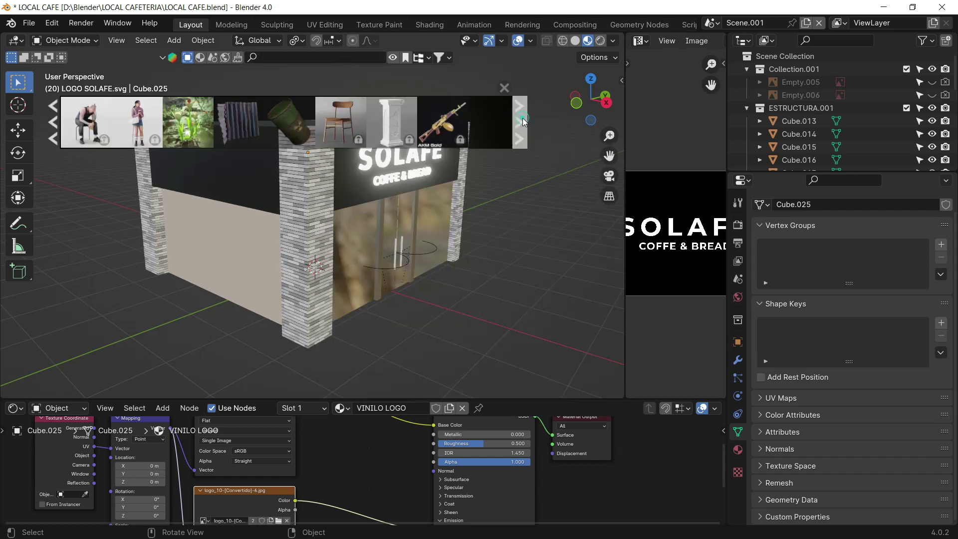
click(523, 122)
click(393, 58)
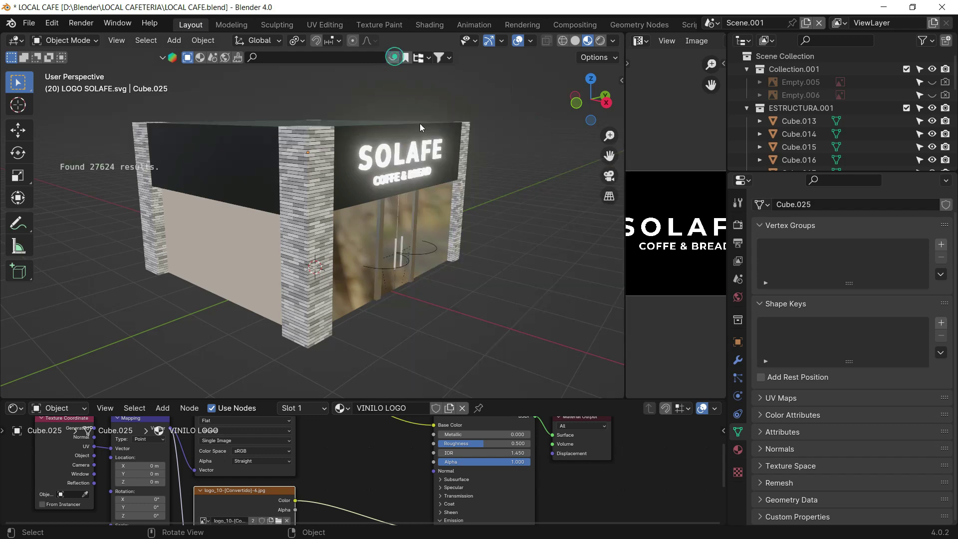
middle_drag(520, 277, 406, 327)
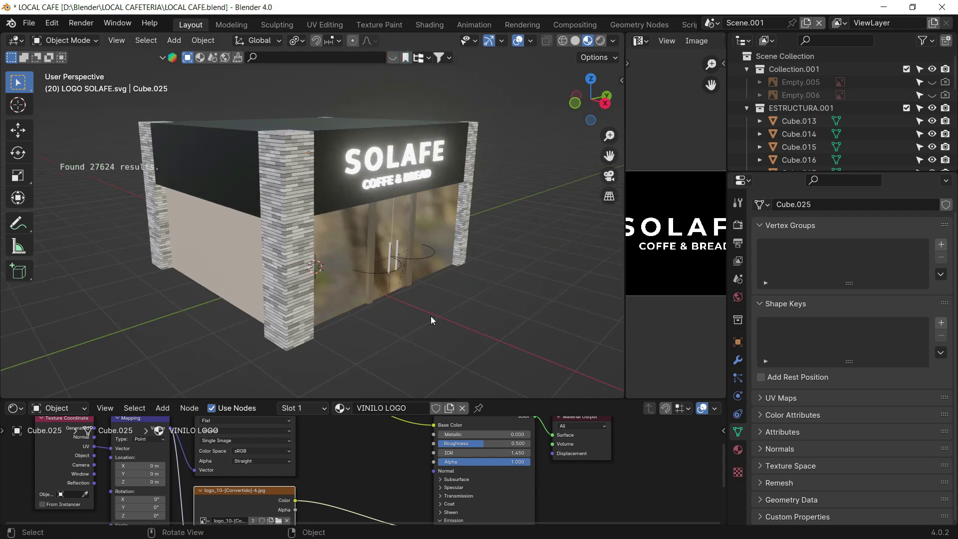